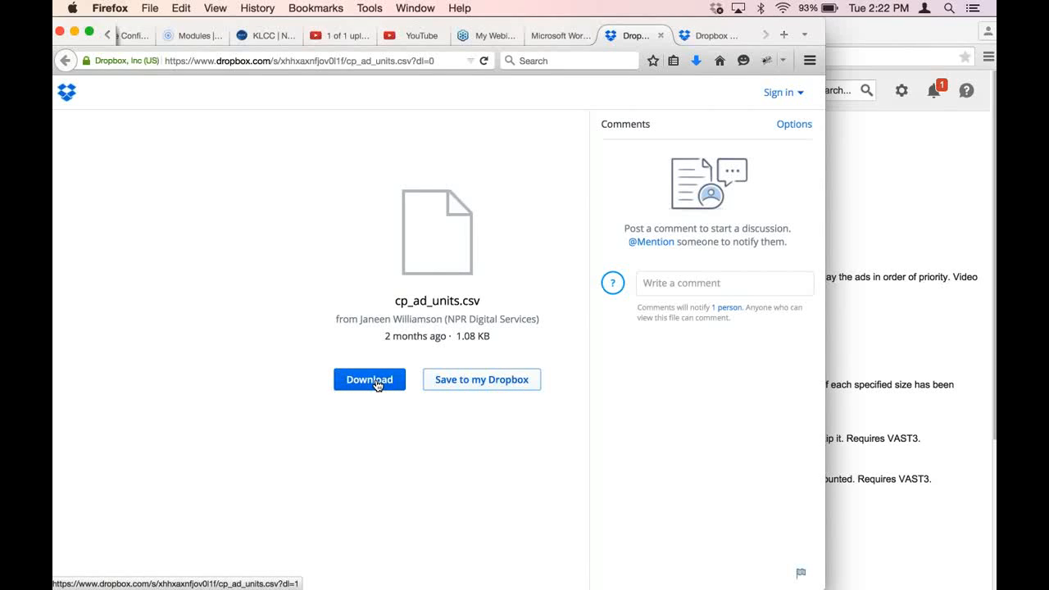
- Download cp_ad_units.csv from the Dropbox page and open it with Microsoft Excel
left_click(376, 386)
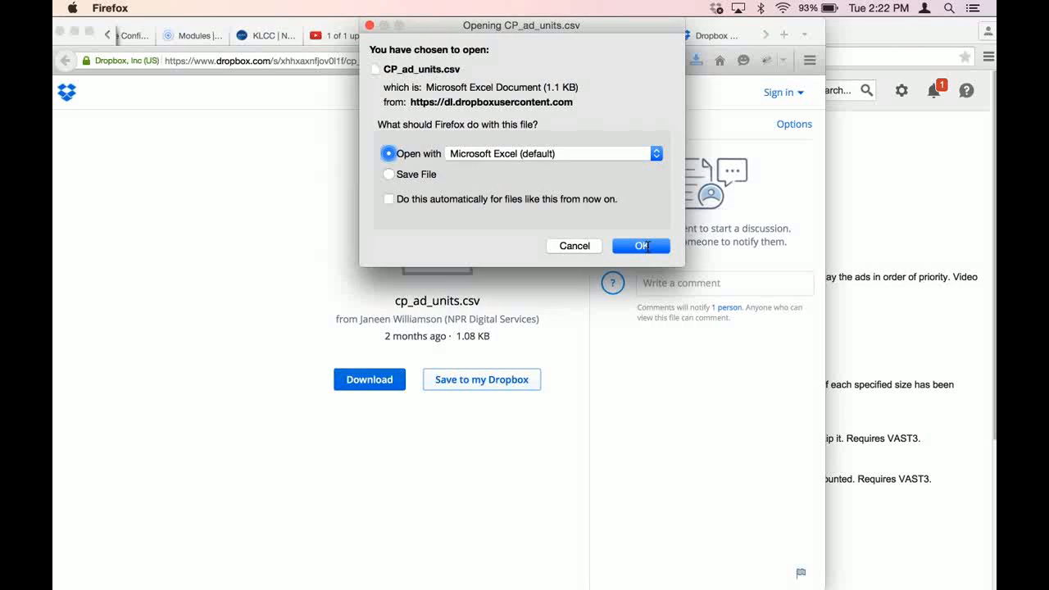
left_click(644, 246)
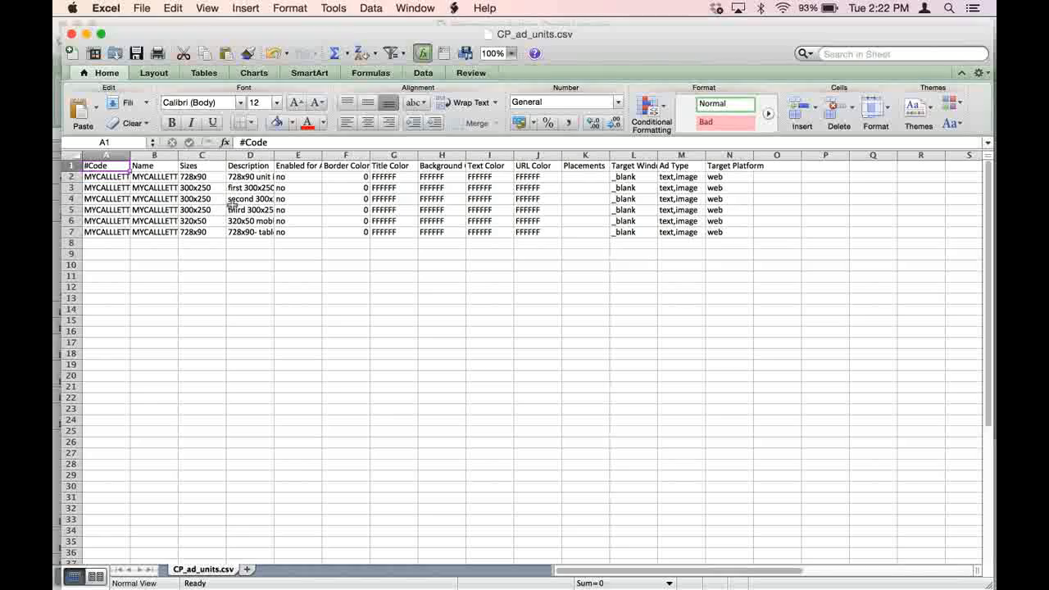
- Try to replace every occurrence of MYCALLETTER with WTST throughout the sheet
key("super+f")
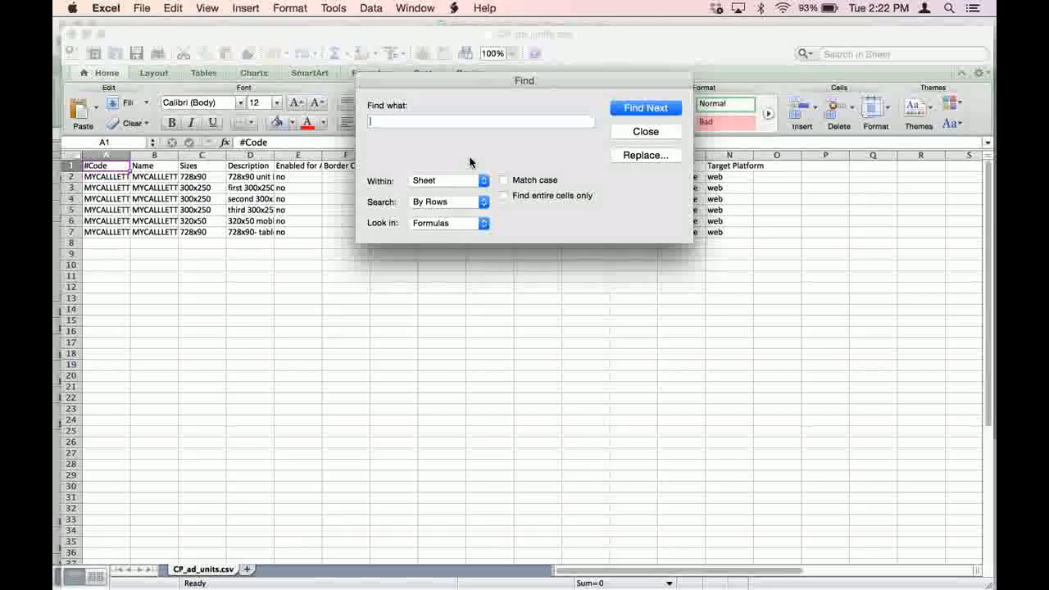
type("MY")
left_click(643, 155)
type("CALL")
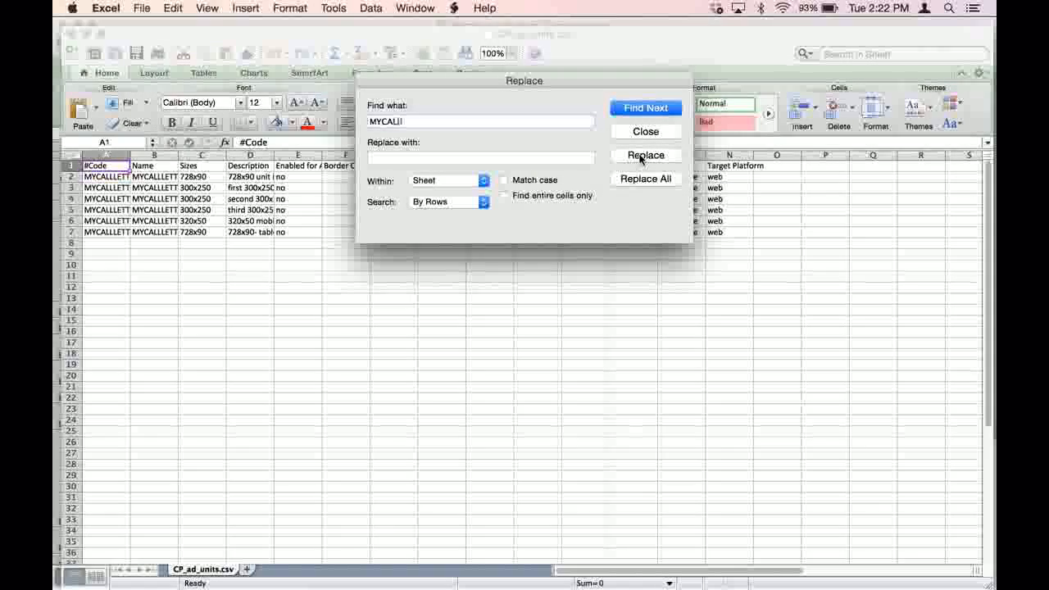
type("ETTET")
key("BackSpace")
type("R")
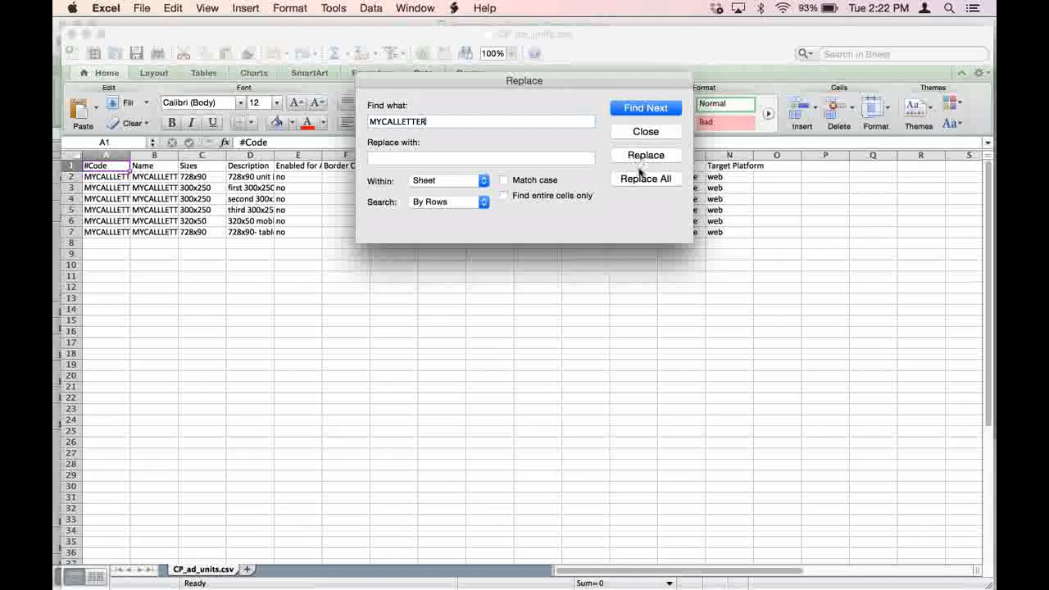
left_click(545, 160)
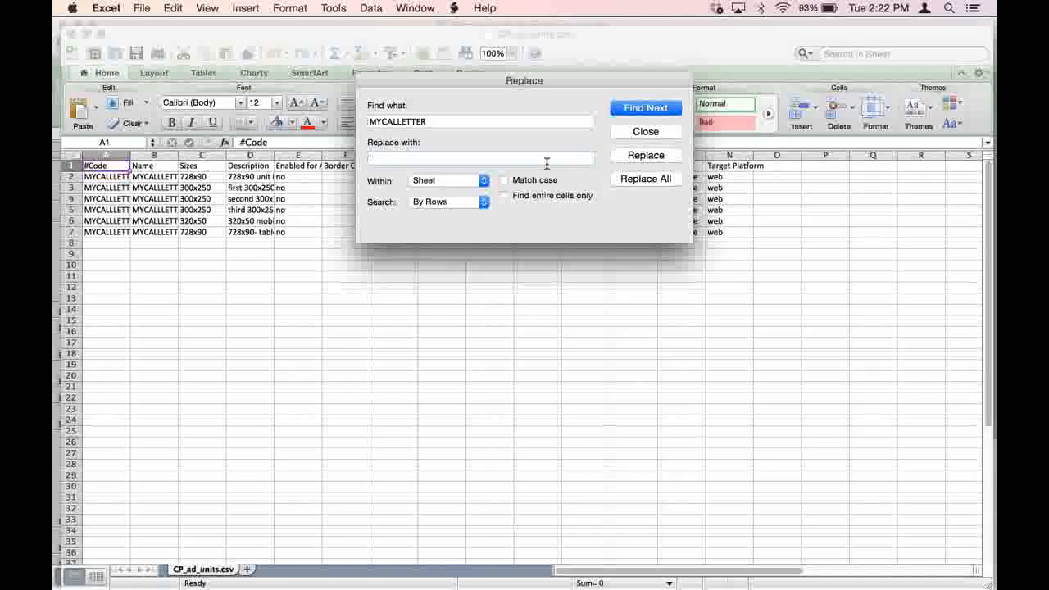
type("WTST")
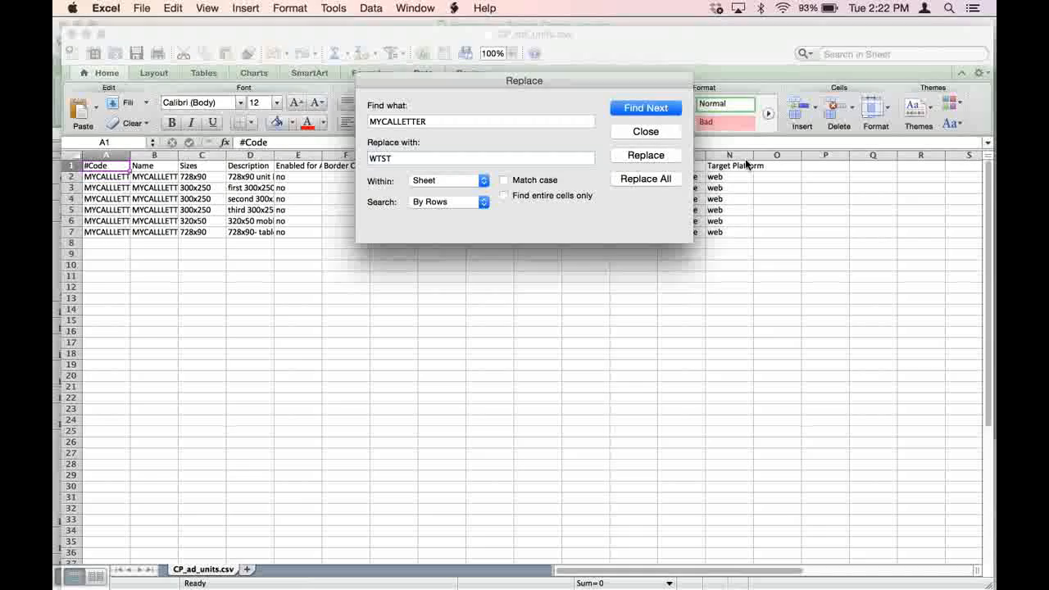
left_click(646, 179)
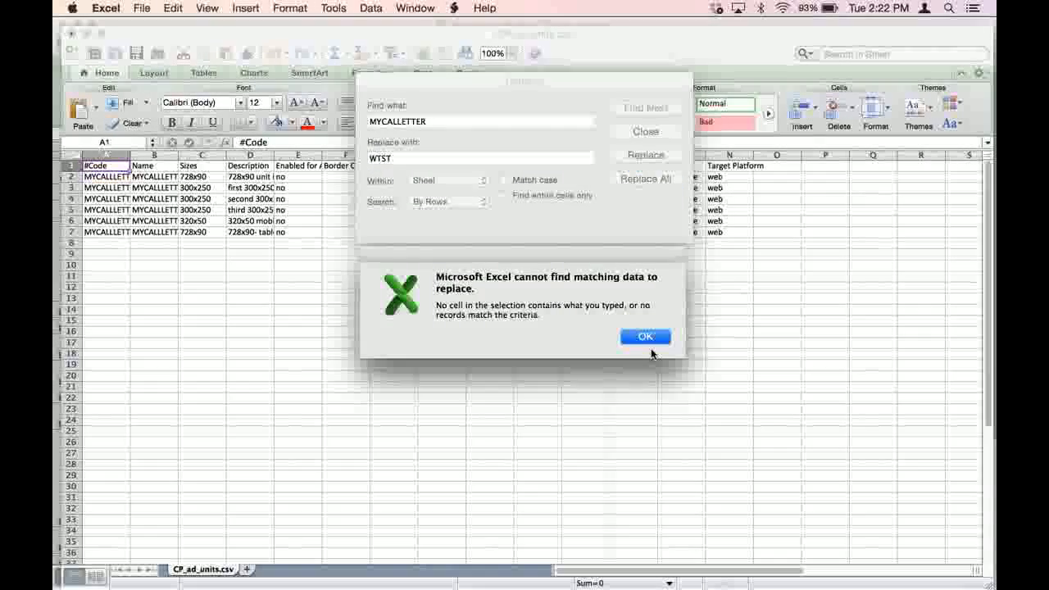
left_click(646, 337)
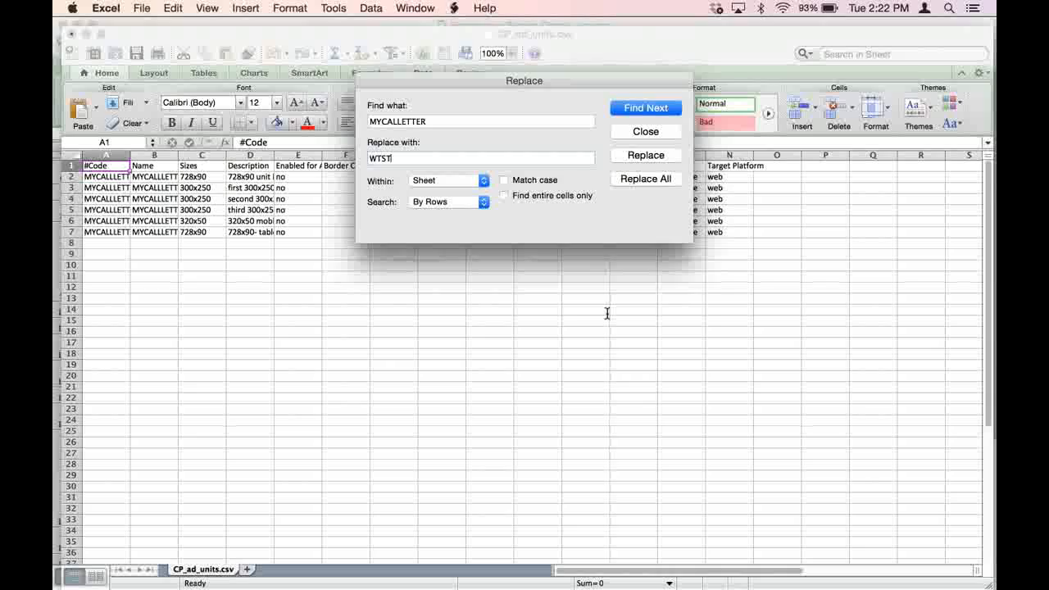
- Correct the search text to MYCALLLETTERS, replace all its occurrences in the sheet with WTST, and close the Replace dialog
left_click(495, 121)
type("S")
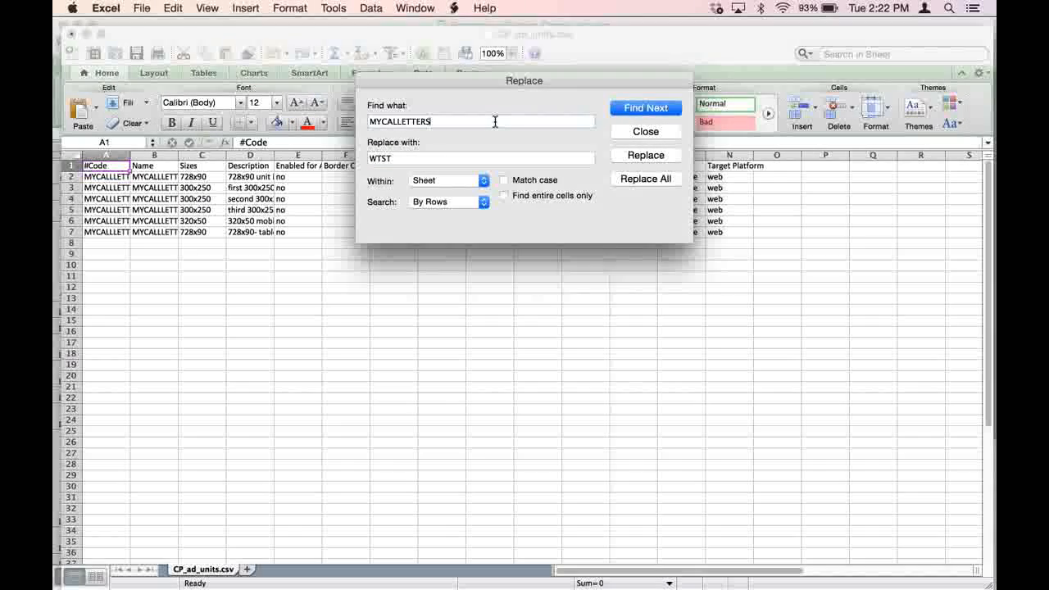
left_click(624, 179)
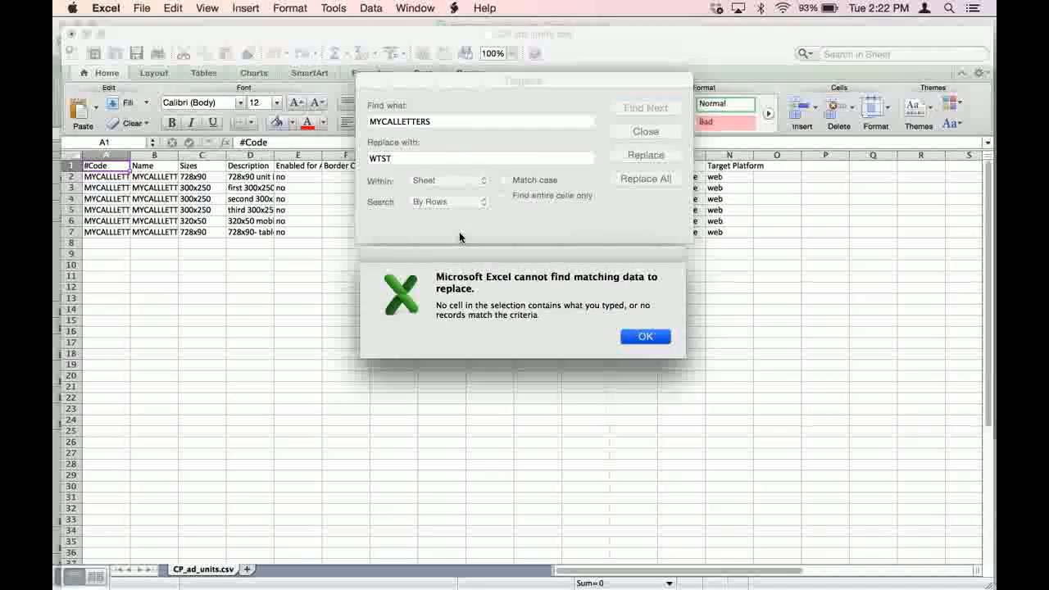
key("Return")
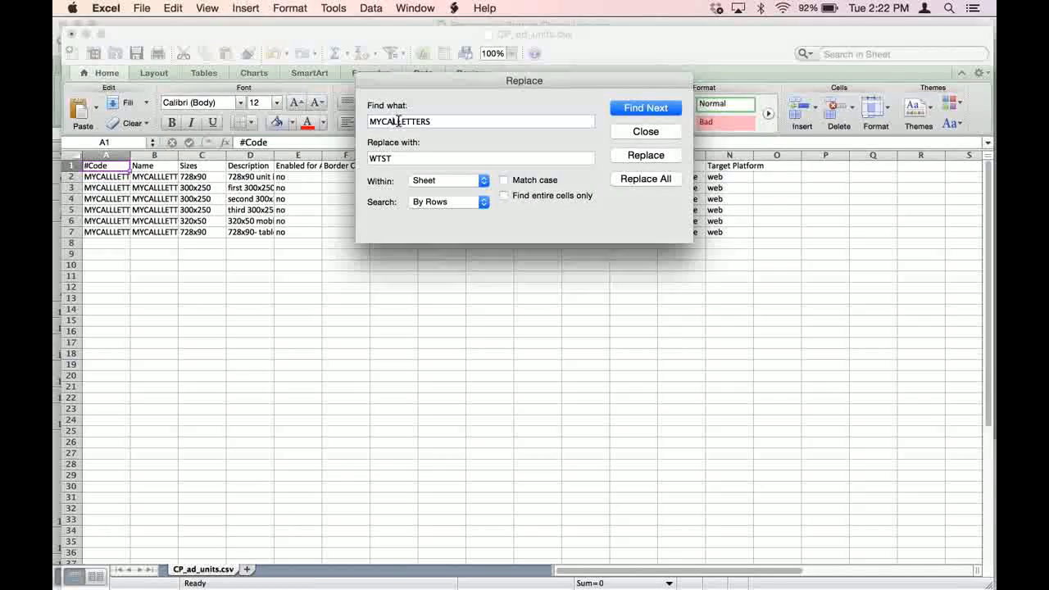
left_click(399, 120)
type("L")
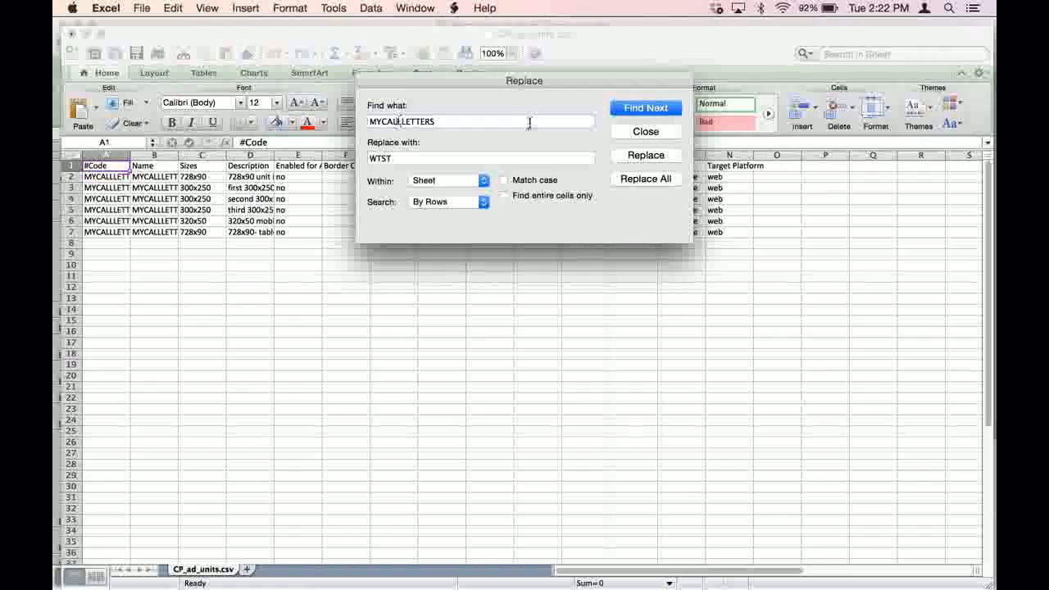
left_click(647, 179)
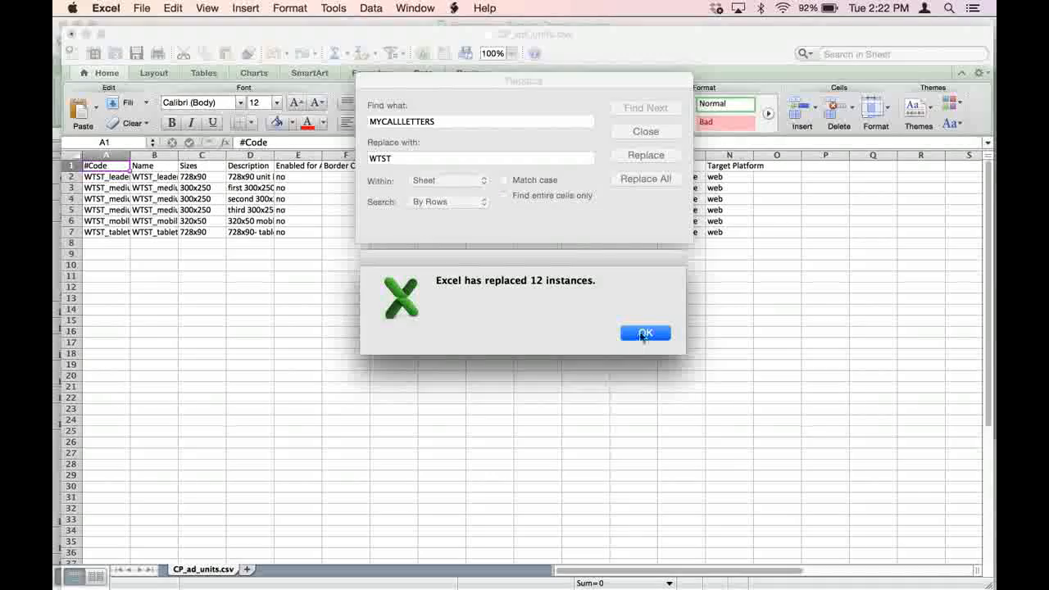
left_click(639, 332)
left_click(645, 131)
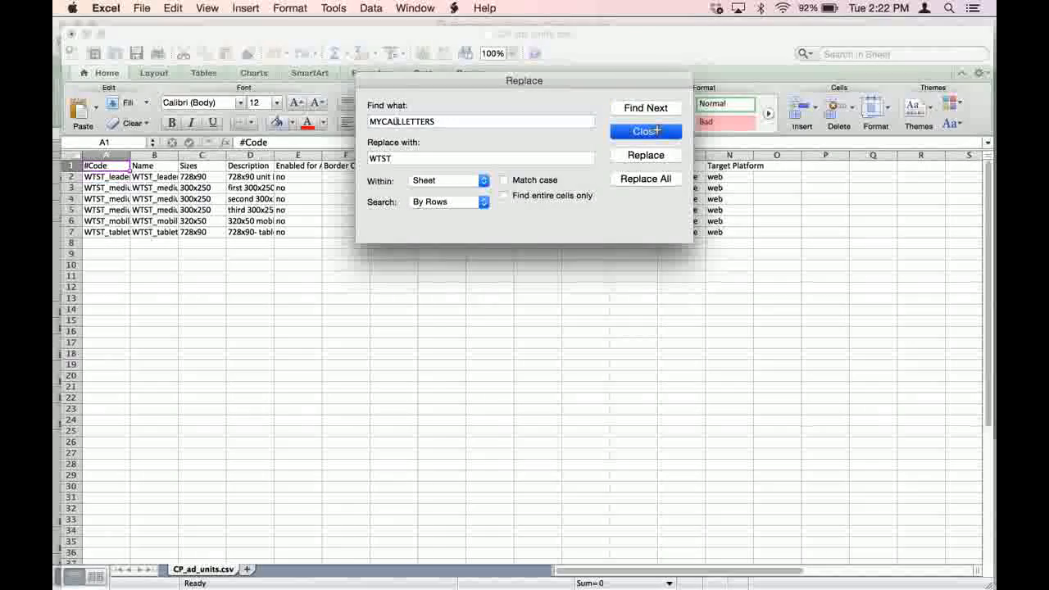
left_click(141, 7)
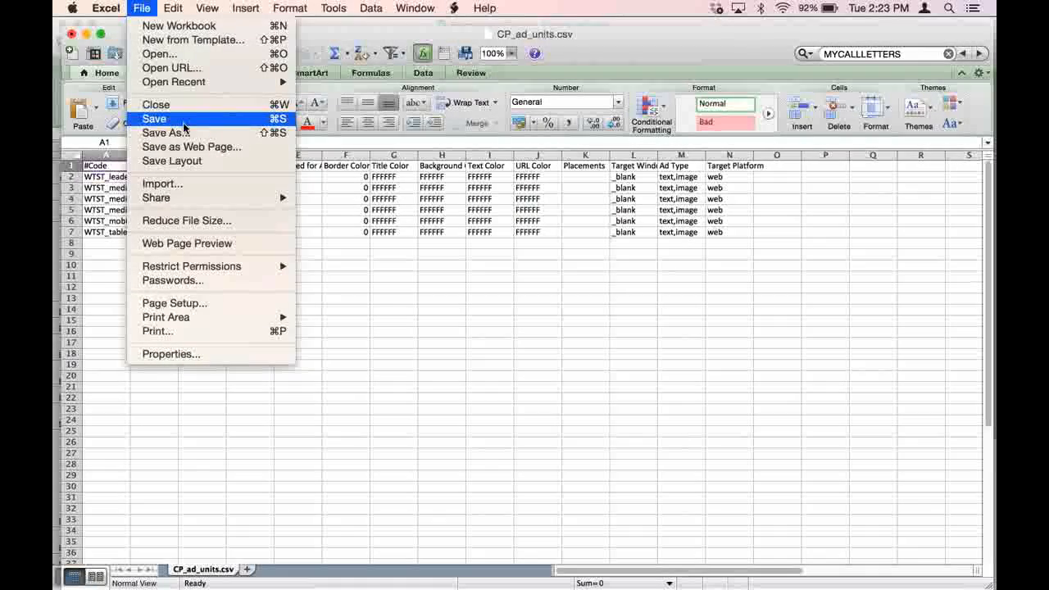
left_click(182, 123)
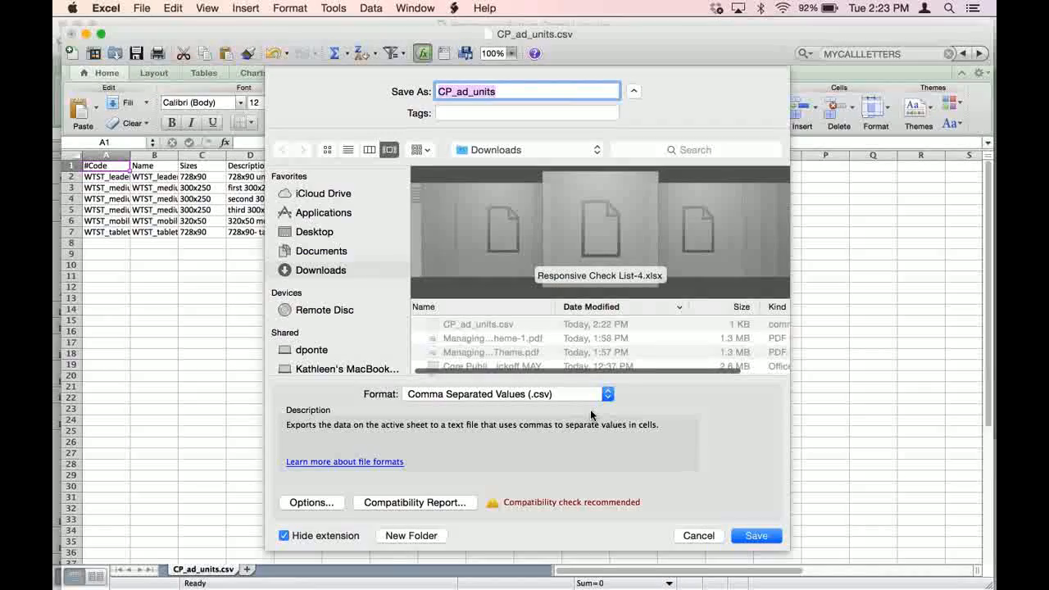
left_click(597, 150)
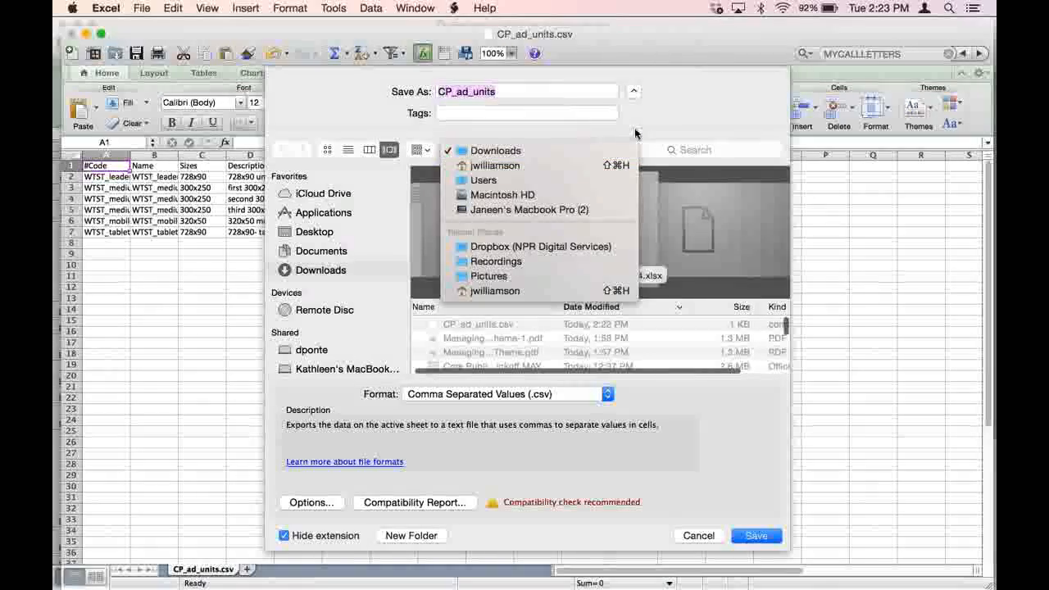
left_click(811, 492)
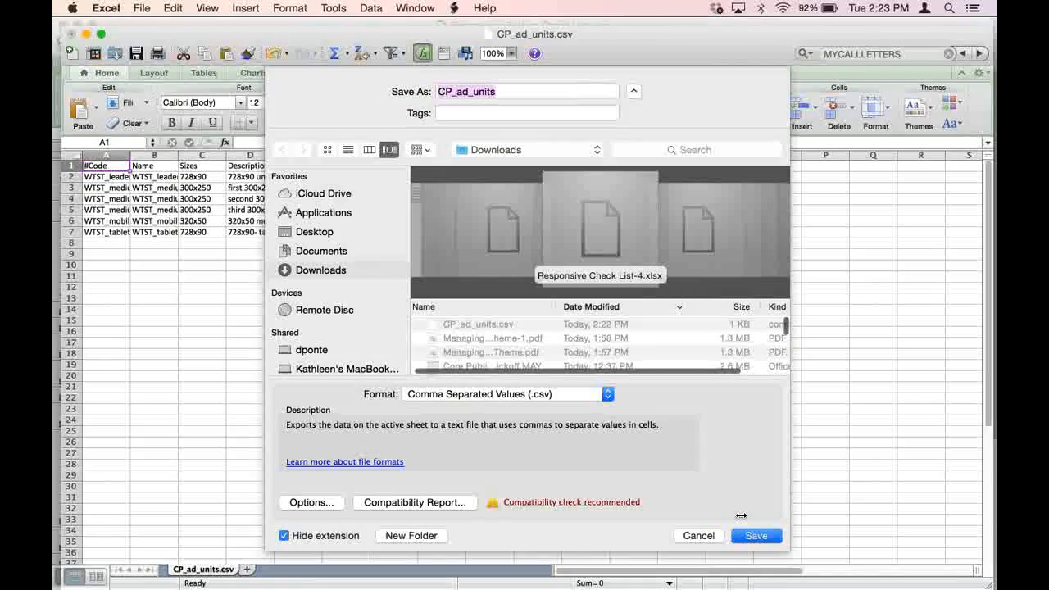
left_click(699, 536)
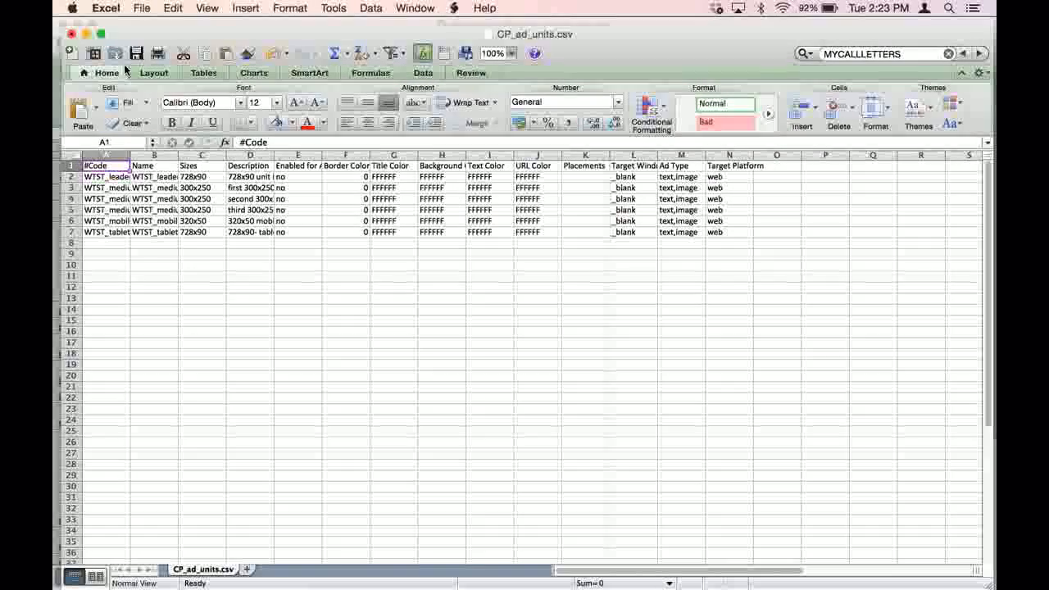
- Minimize the CSV workbook, switch to DFP in Chrome, and view the ad units bulk upload page and its file chooser without selecting a file
left_click(88, 35)
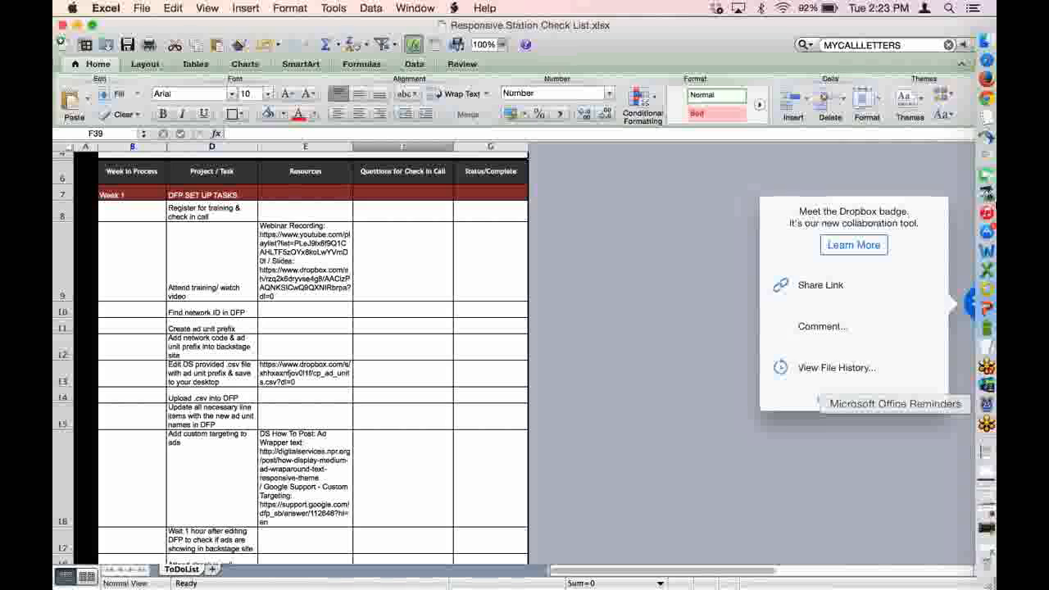
left_click(982, 98)
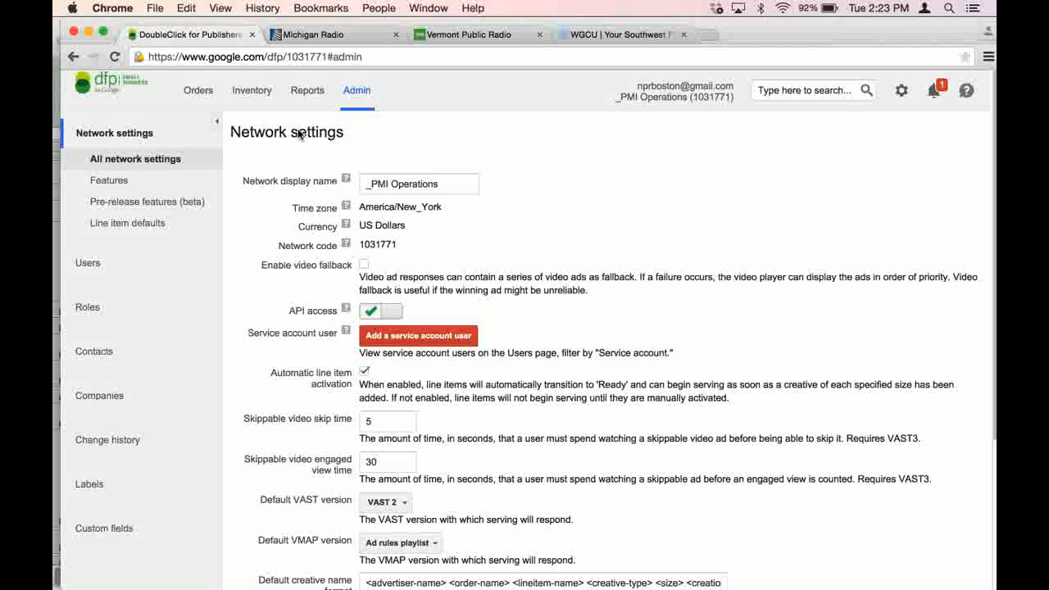
left_click(253, 96)
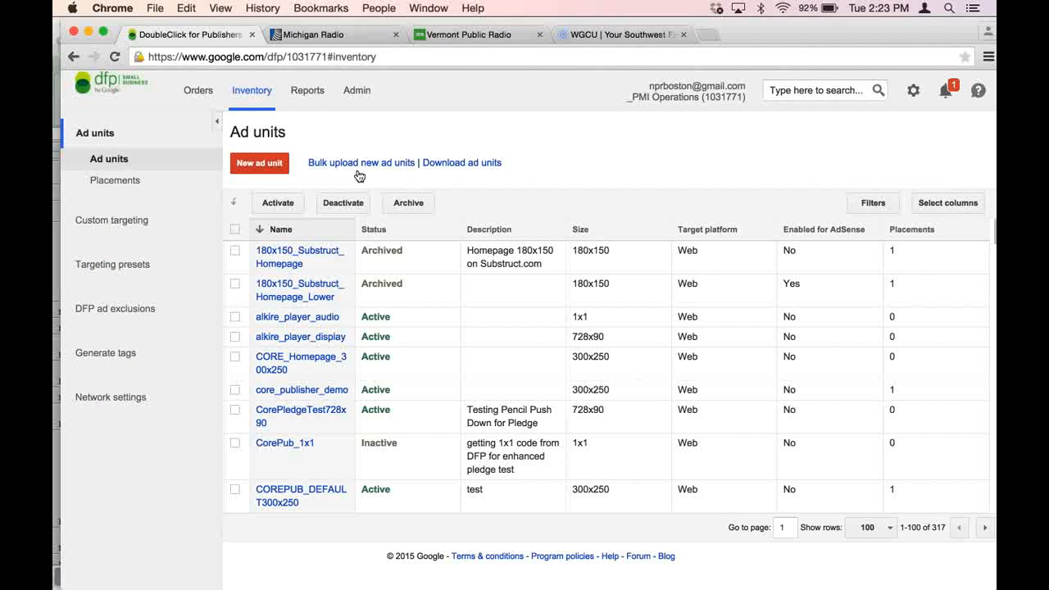
left_click(370, 163)
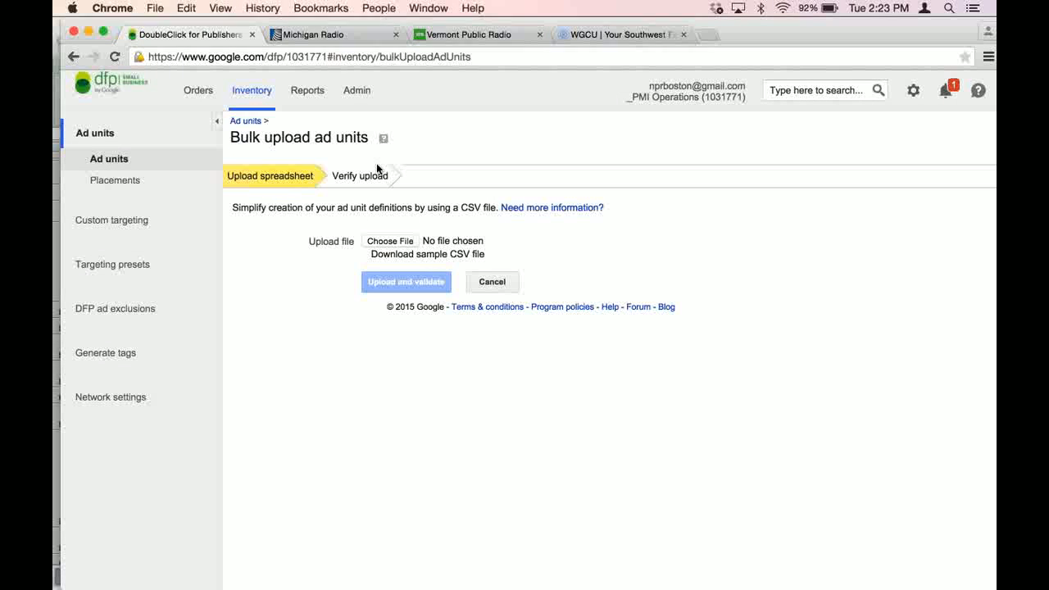
left_click(391, 241)
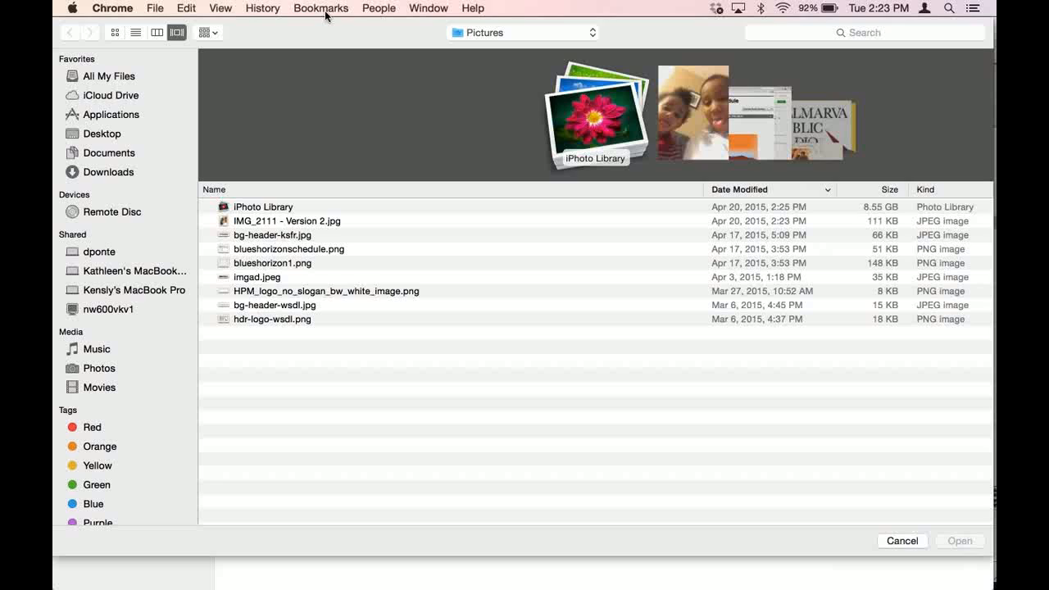
left_click(911, 542)
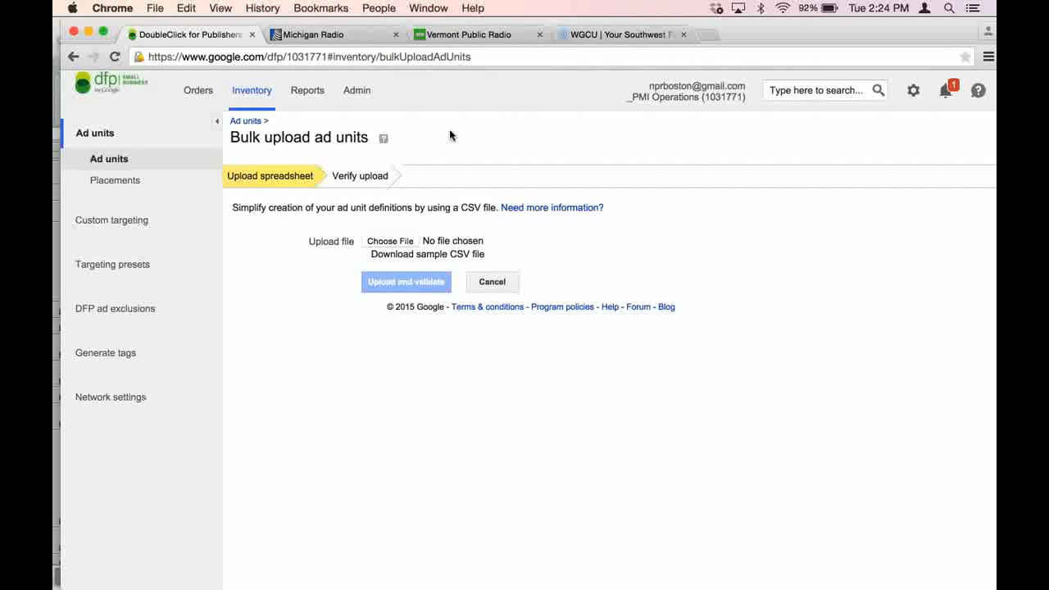
- View the Admin network settings in DFP and return to the inventory's ad units list
left_click(382, 97)
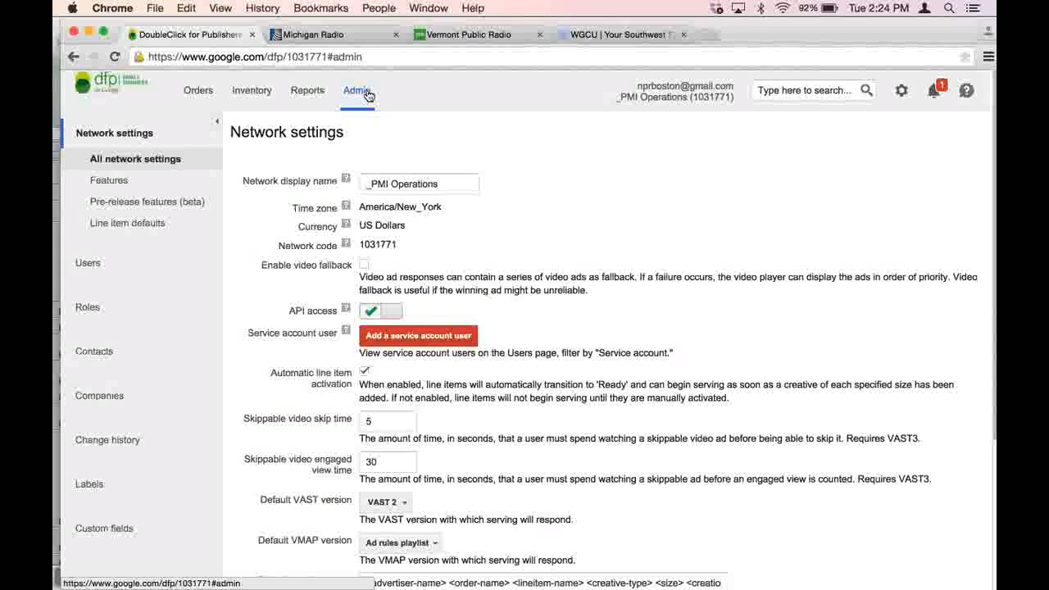
left_click(254, 92)
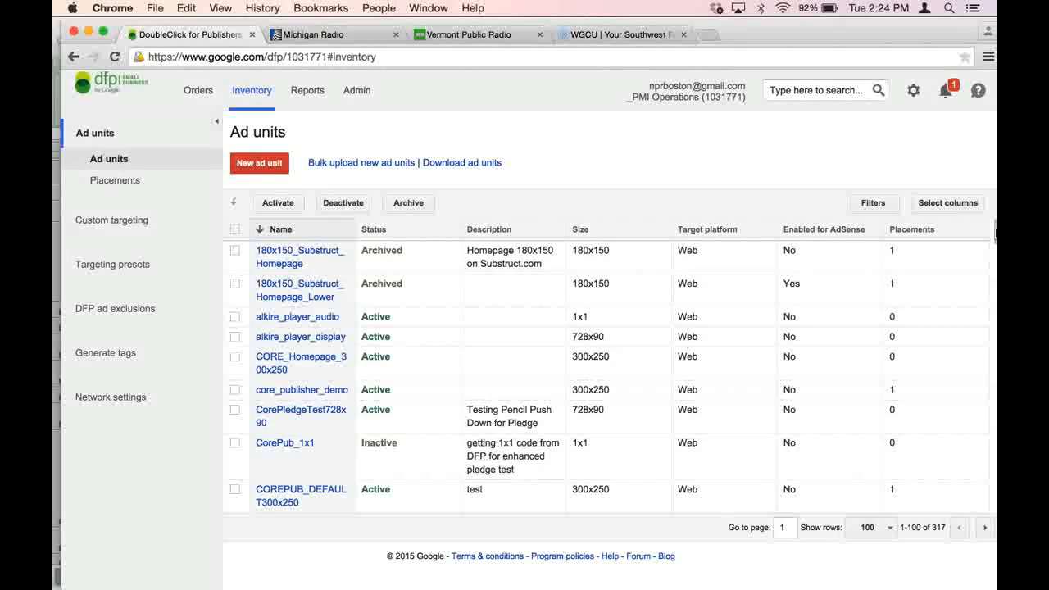
- Switch to PowerPoint, start the slide show from the current slide, and advance to the Step Two slide about selecting a line item
mouse_move(993, 246)
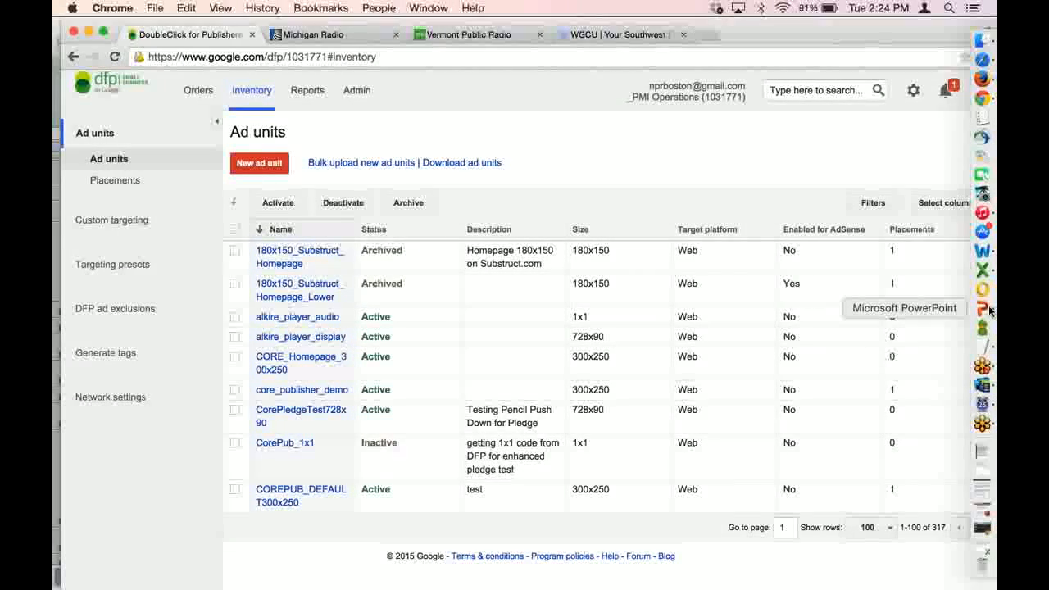
left_click(982, 309)
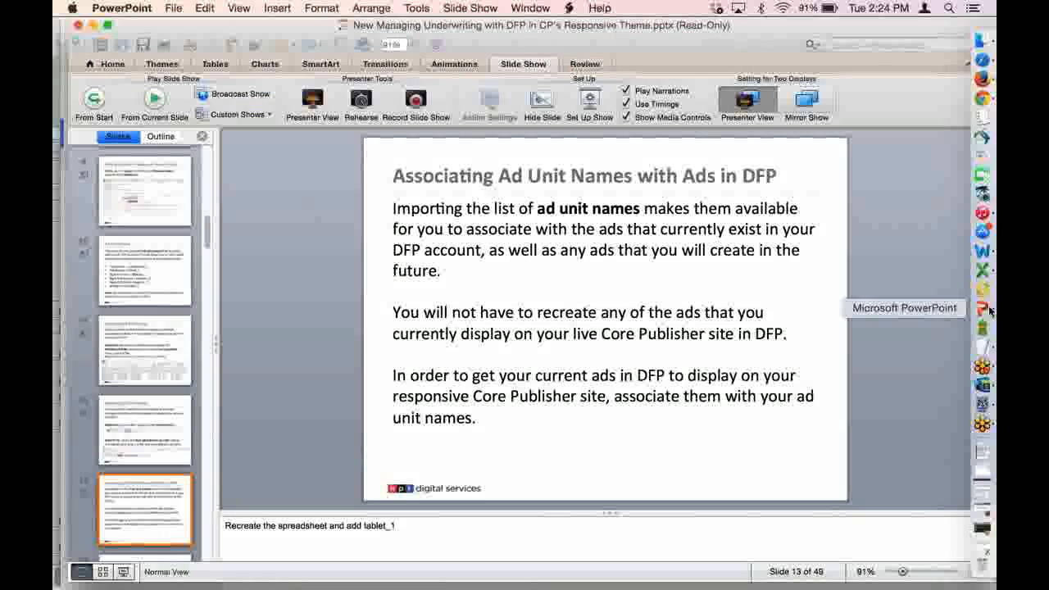
left_click(142, 100)
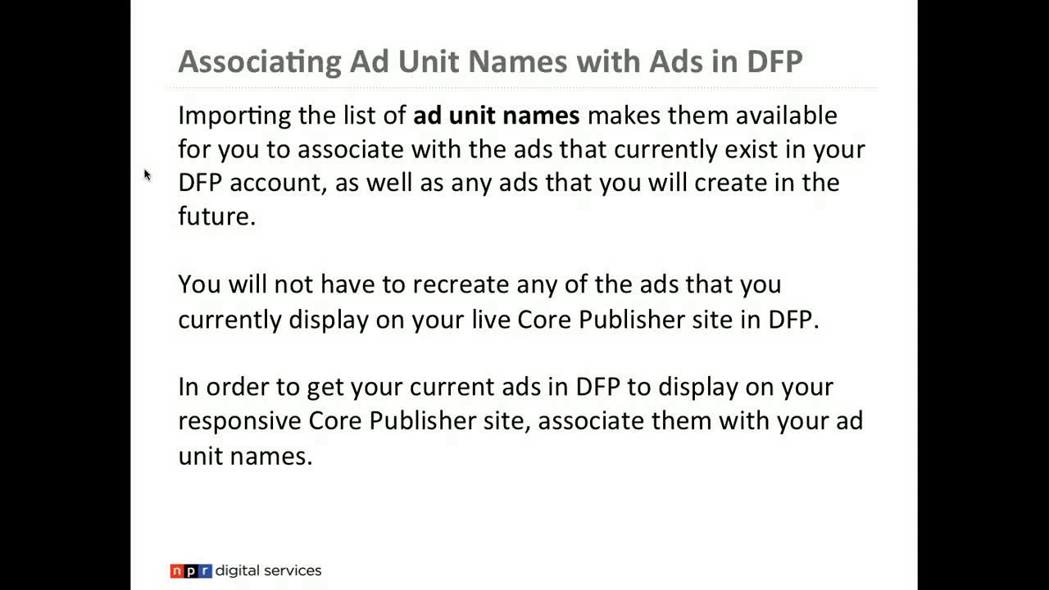
key("Right")
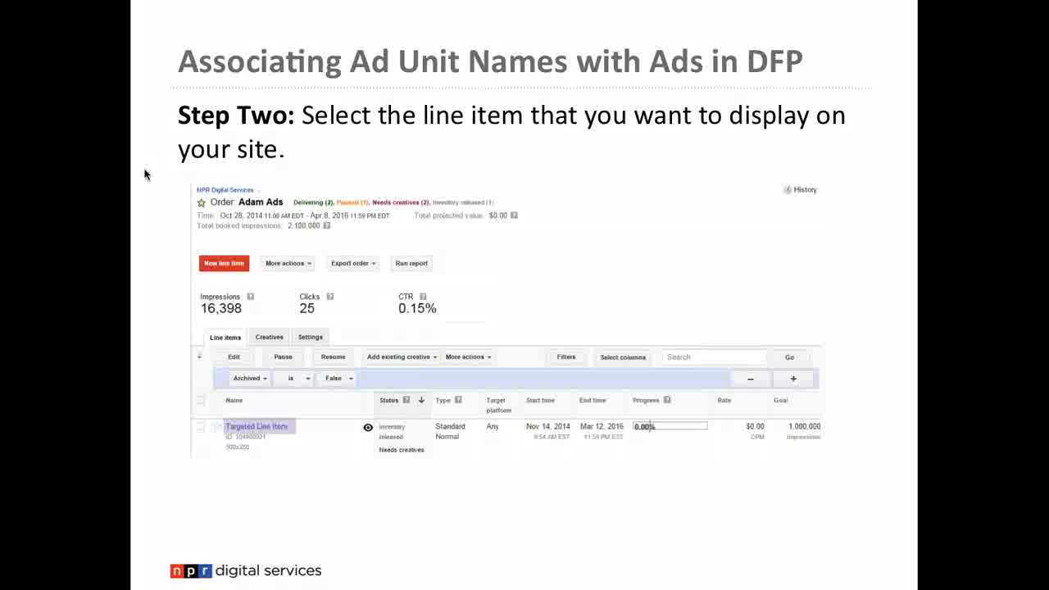
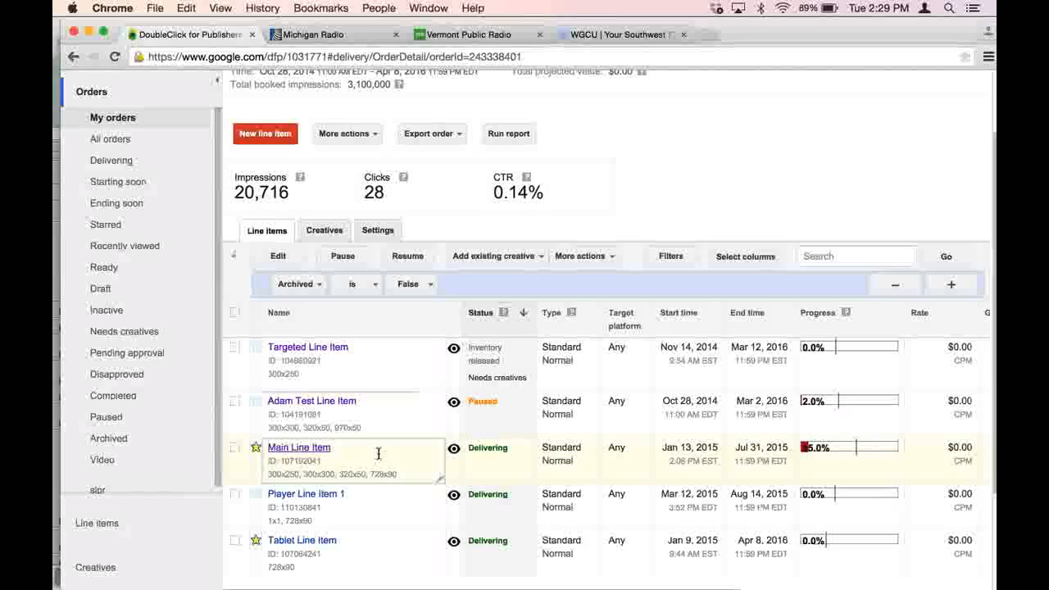
- Open Main Line Item and remove the 300x300, 320x50, 300x250 and 728x90 inventory sizes
scroll(378, 453, "down", 2)
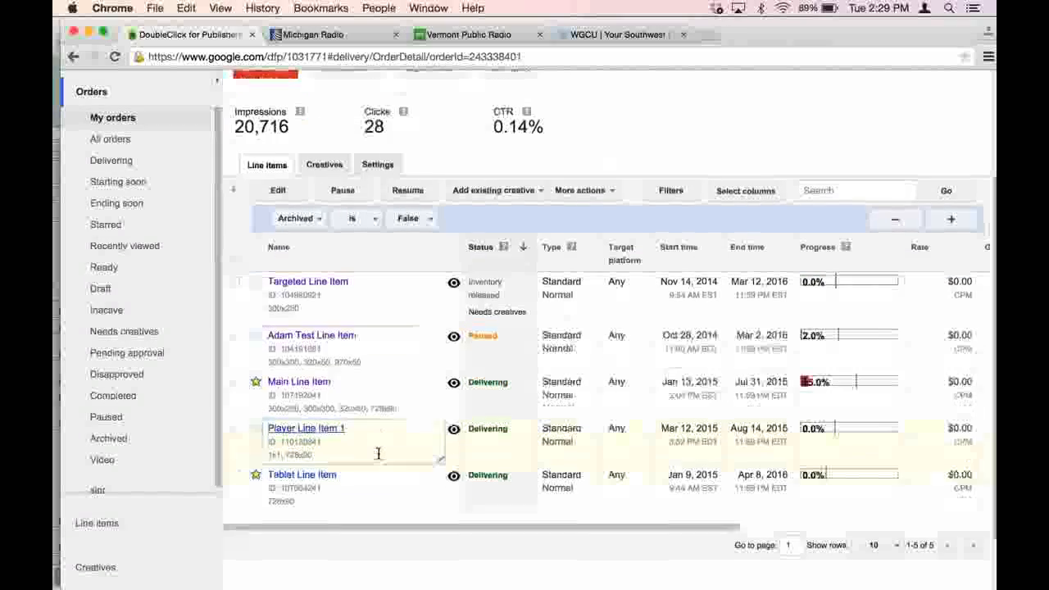
left_click(312, 389)
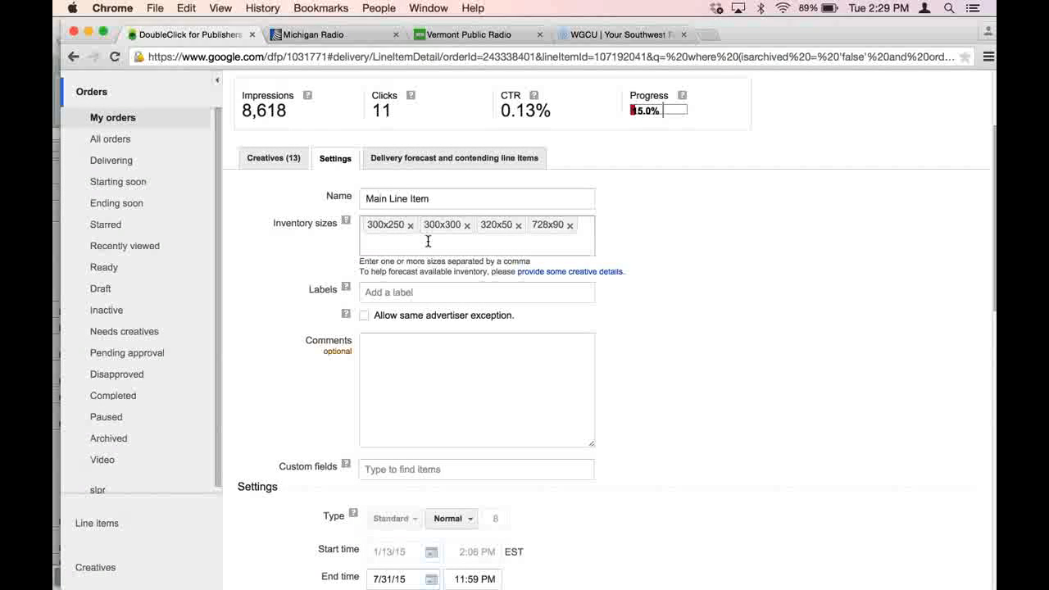
left_click(466, 225)
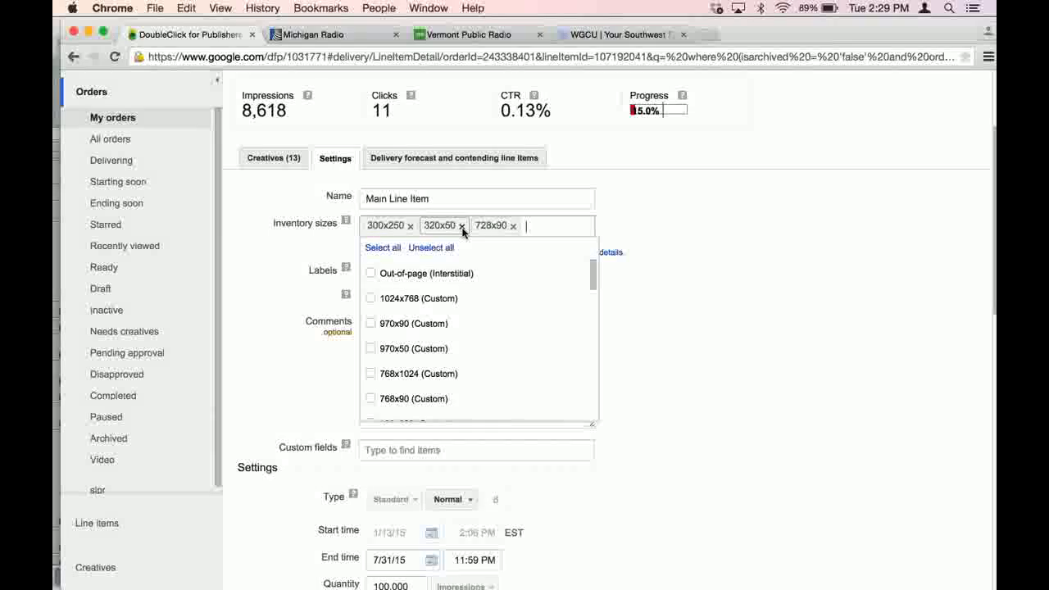
left_click(462, 227)
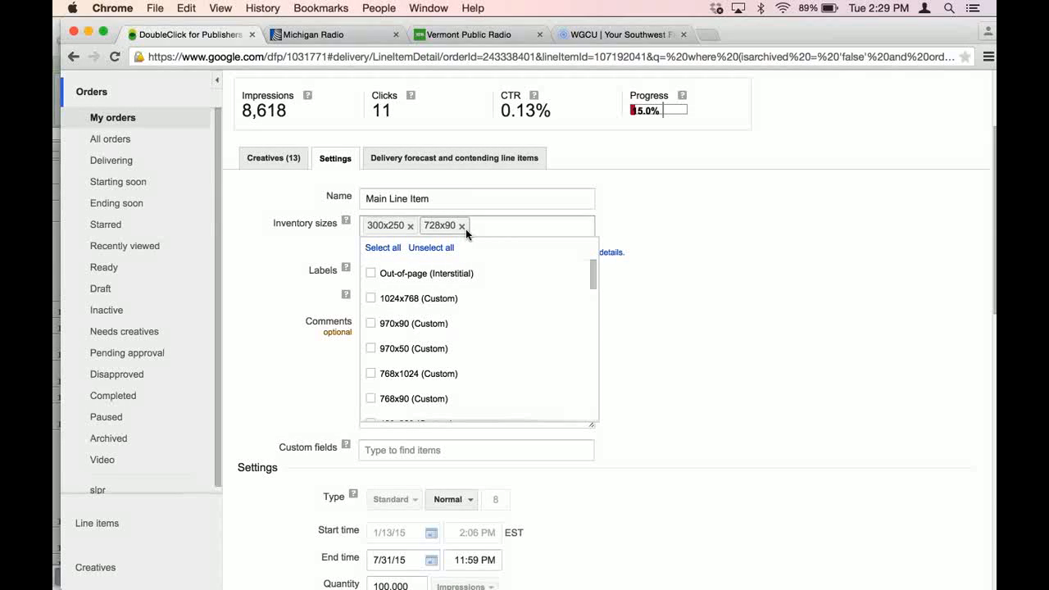
left_click(410, 226)
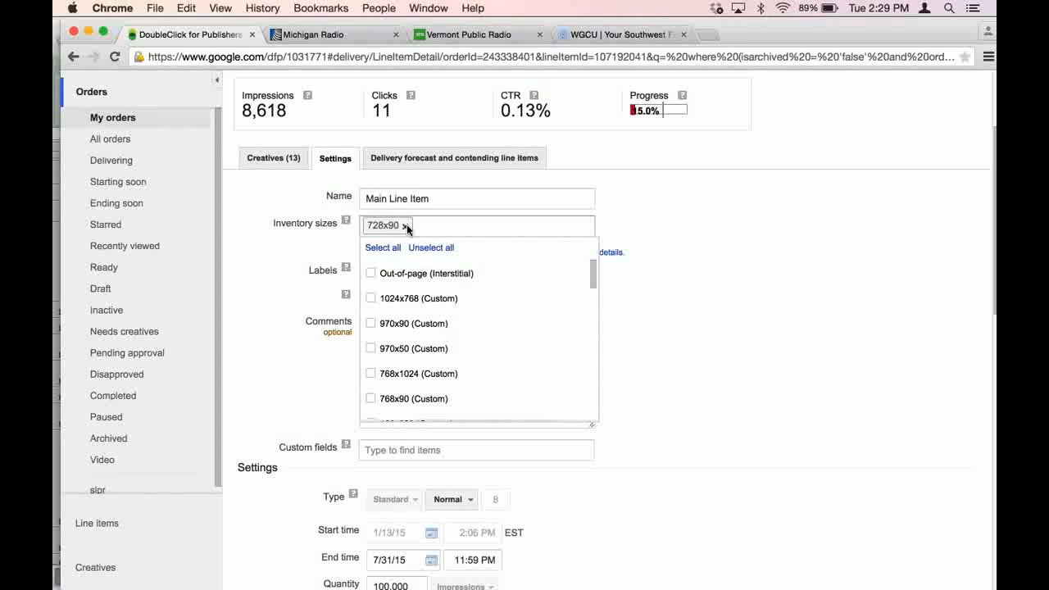
left_click(405, 227)
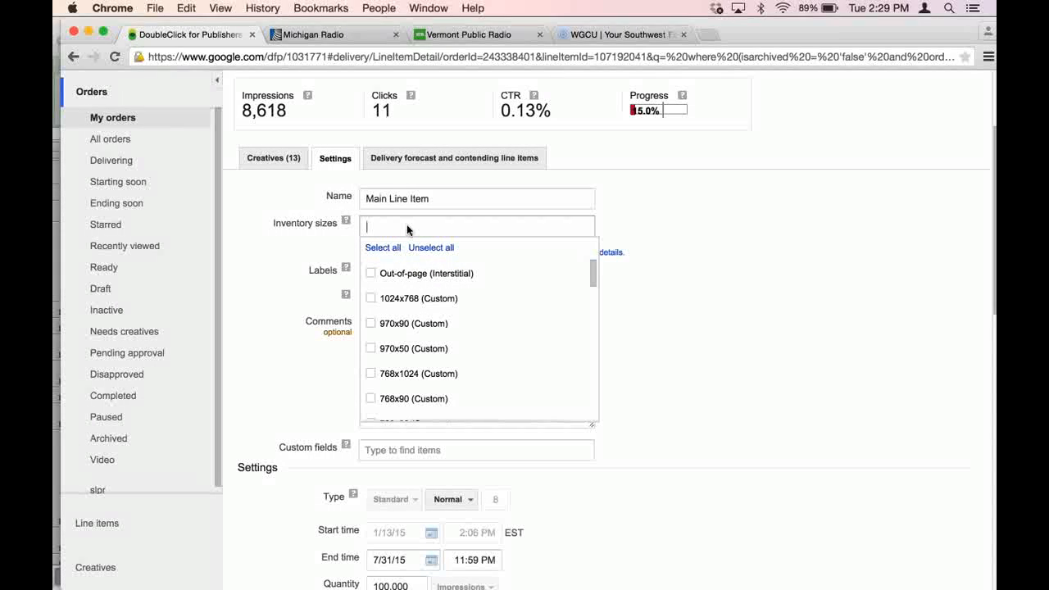
- Set the line item's inventory sizes to 300x250, 300x50 and 728x90
type("30")
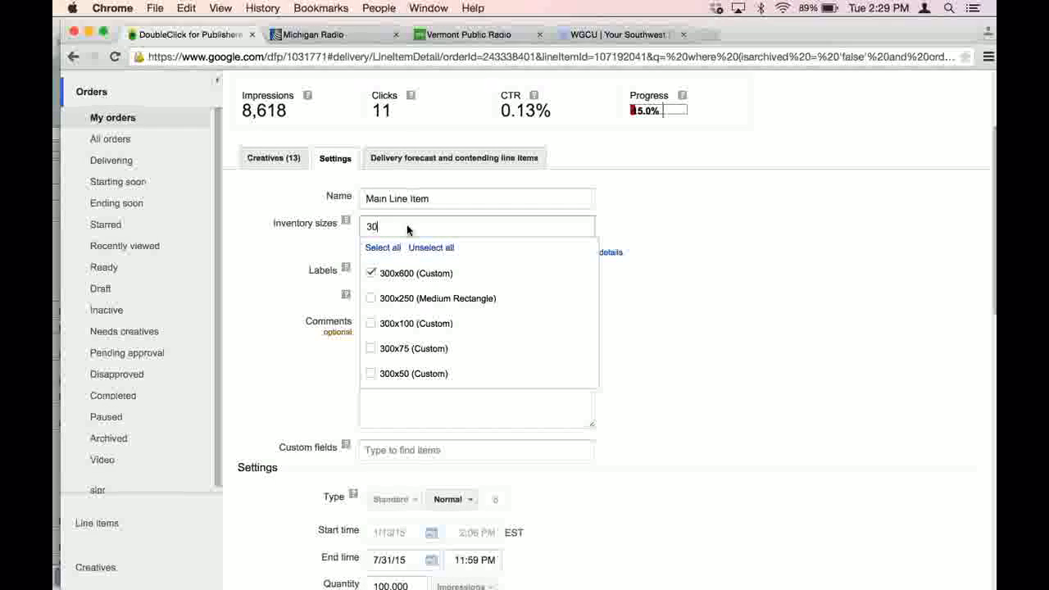
left_click(369, 303)
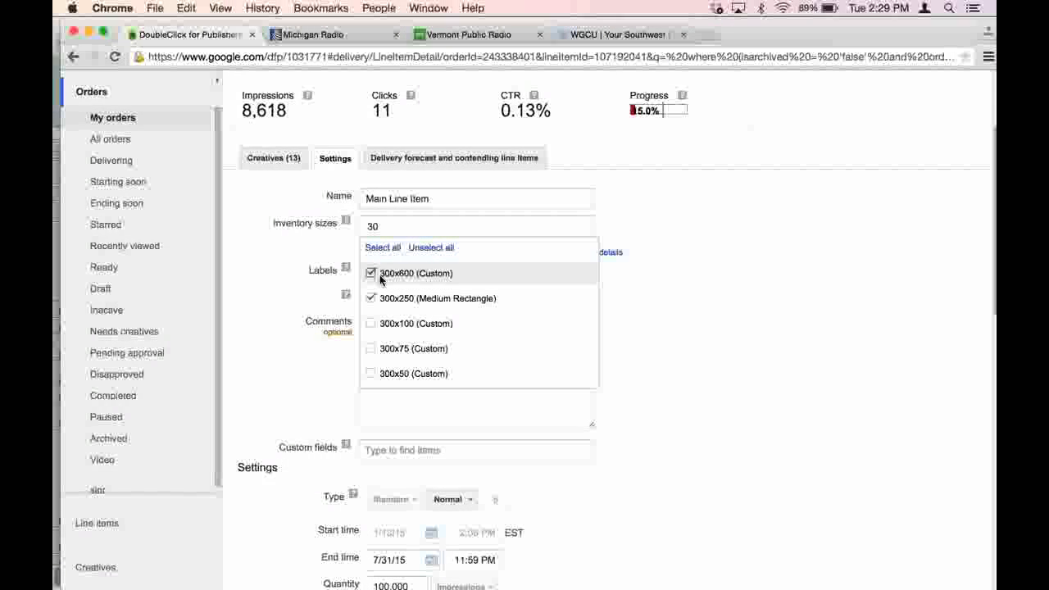
left_click(380, 277)
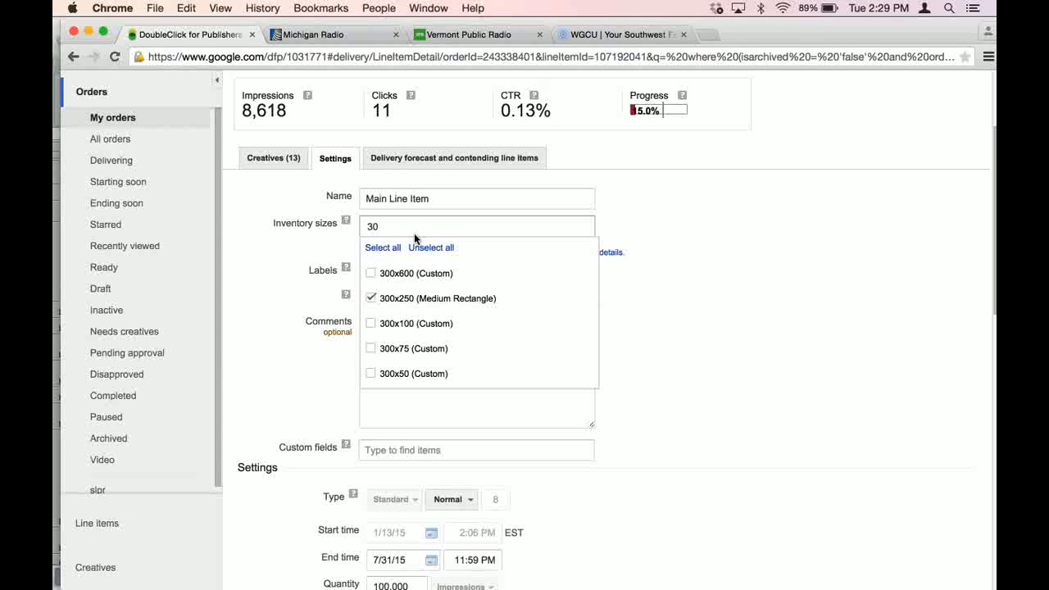
left_click(375, 373)
left_click(465, 227)
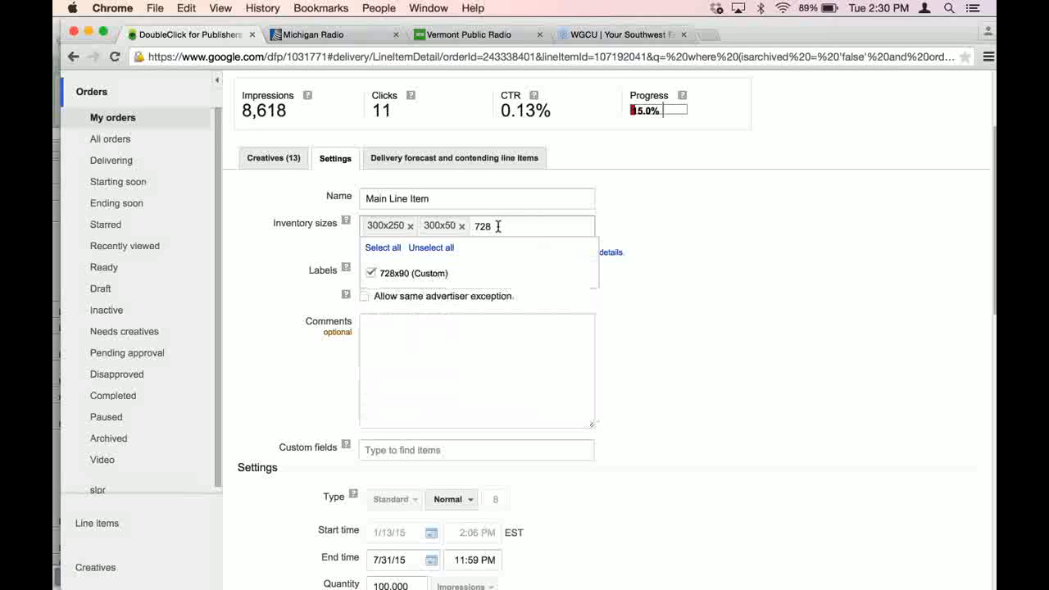
left_click(389, 275)
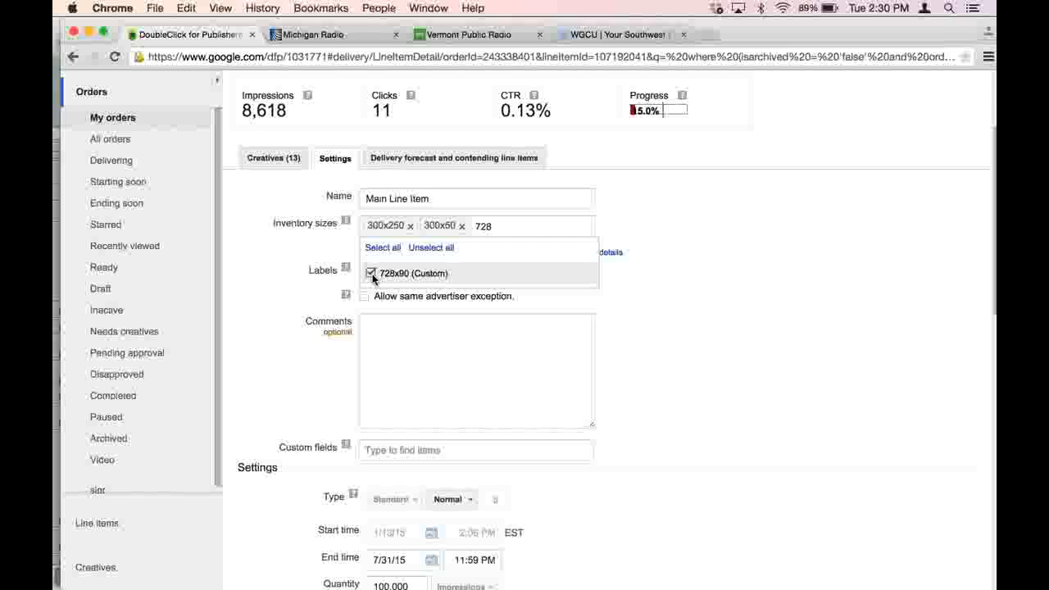
left_click(506, 228)
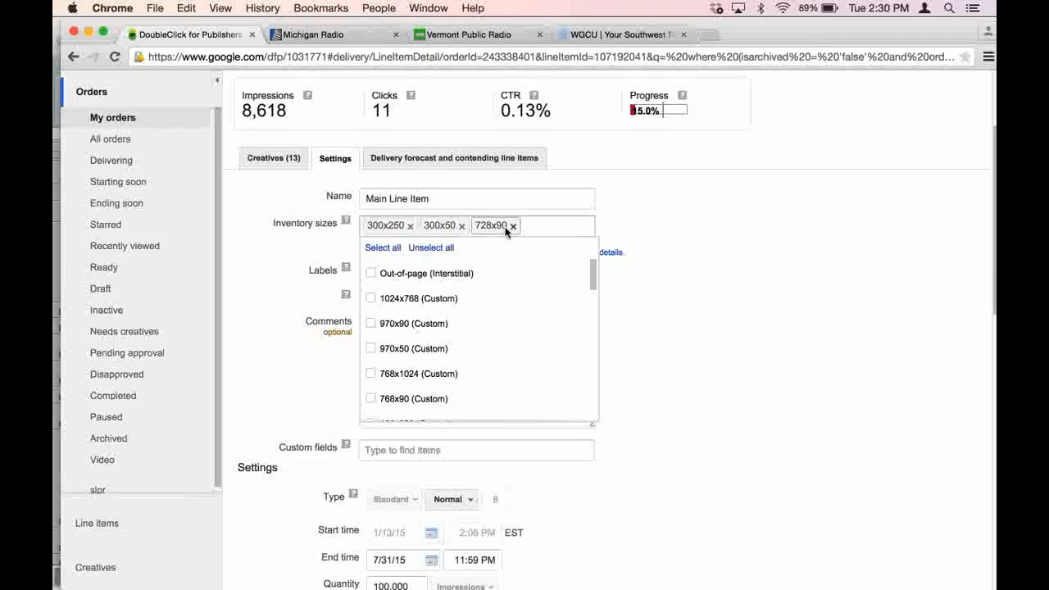
- Browse the ad units in the line item's inventory targeting and remove every ad unit from the selected criteria
scroll(655, 211, "down", 4)
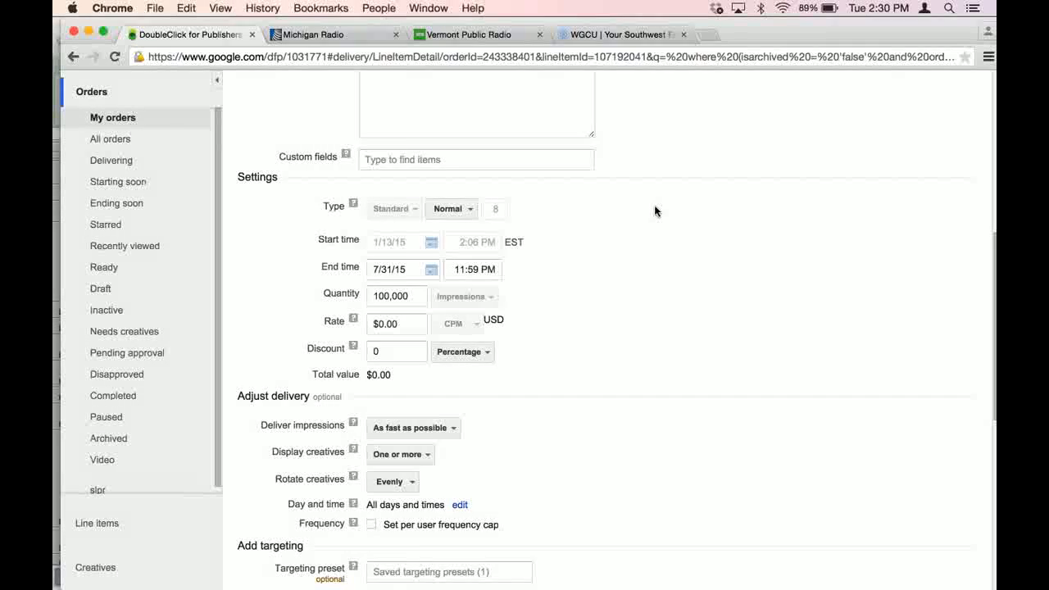
scroll(654, 210, "down", 3)
scroll(655, 211, "down", 3)
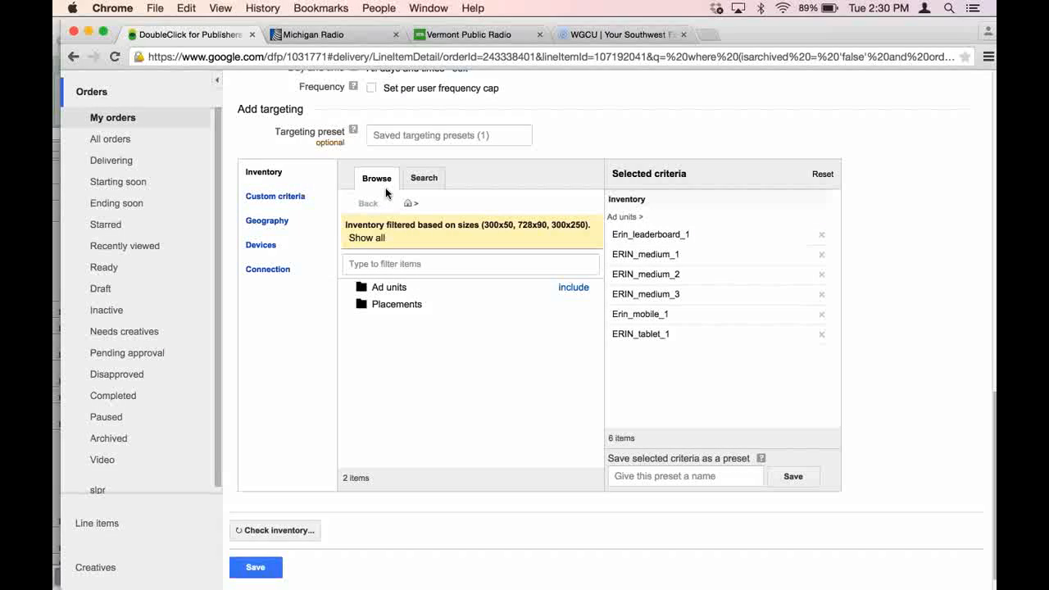
mouse_move(393, 288)
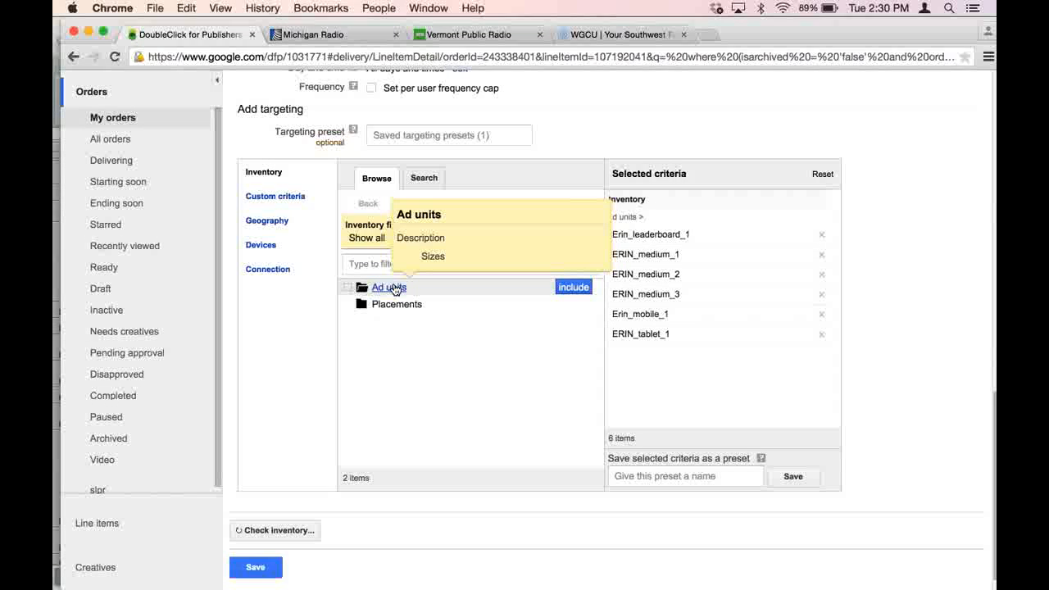
left_click(393, 287)
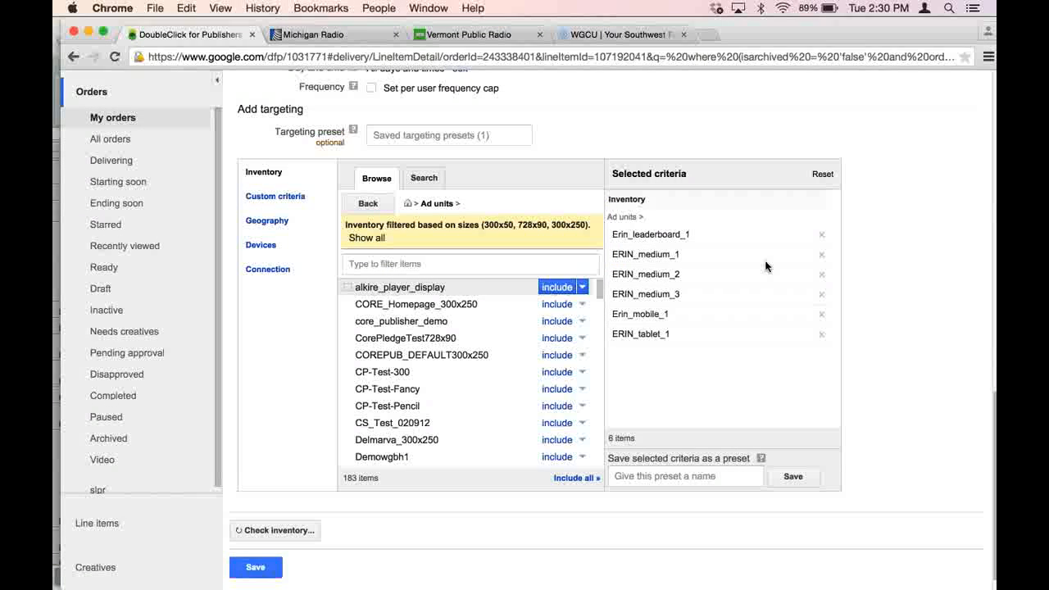
left_click(822, 237)
left_click(822, 236)
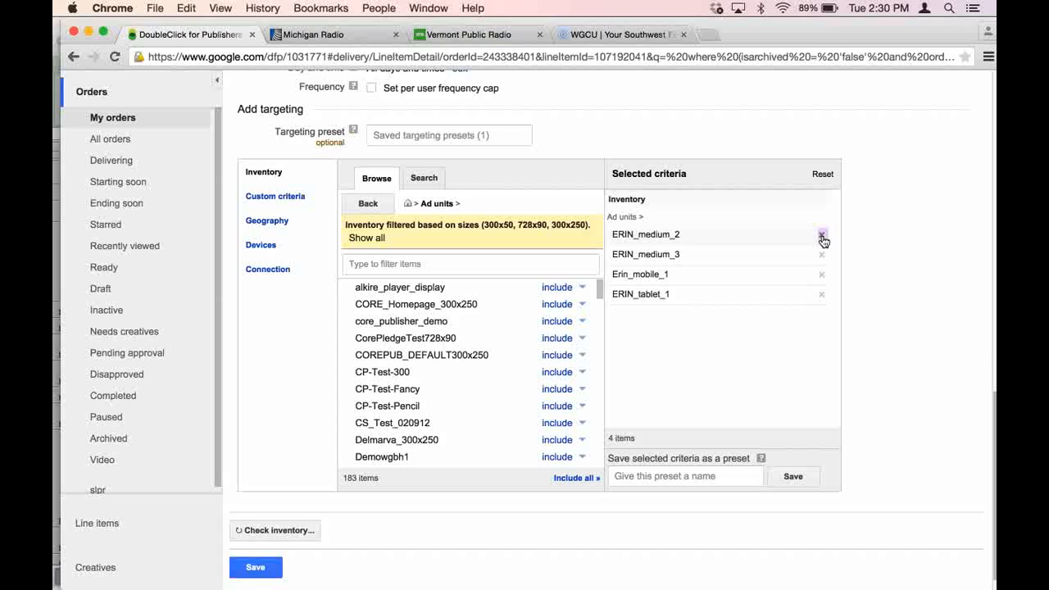
left_click(822, 237)
left_click(822, 236)
left_click(822, 236)
left_click(823, 237)
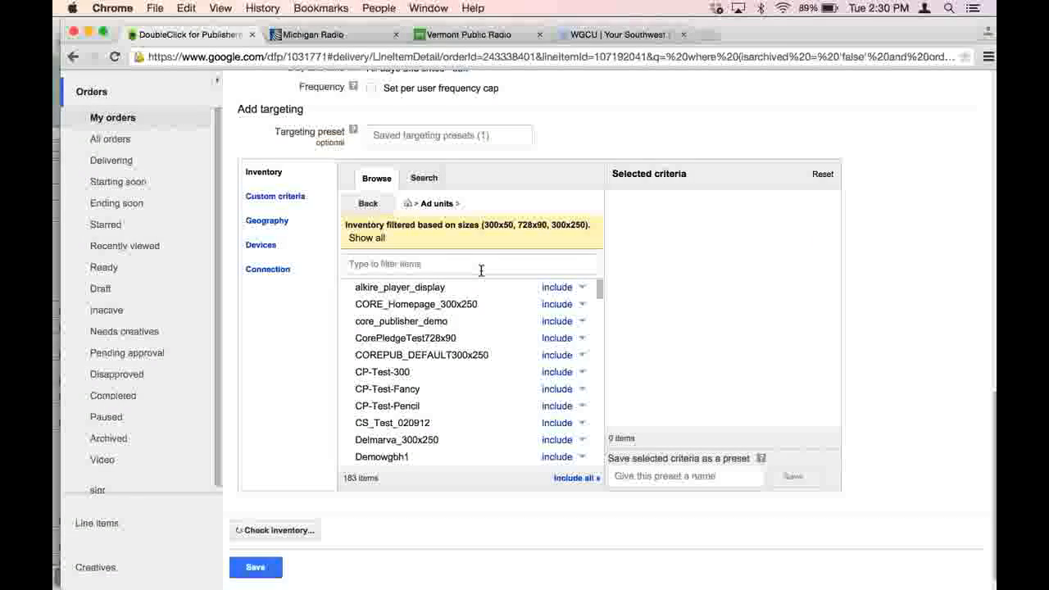
- Filter the ad units by "erin" and include that prefix's leaderboard_1, medium_1, medium_2, medium_3 and tablet_1 units in the targeting
left_click(481, 268)
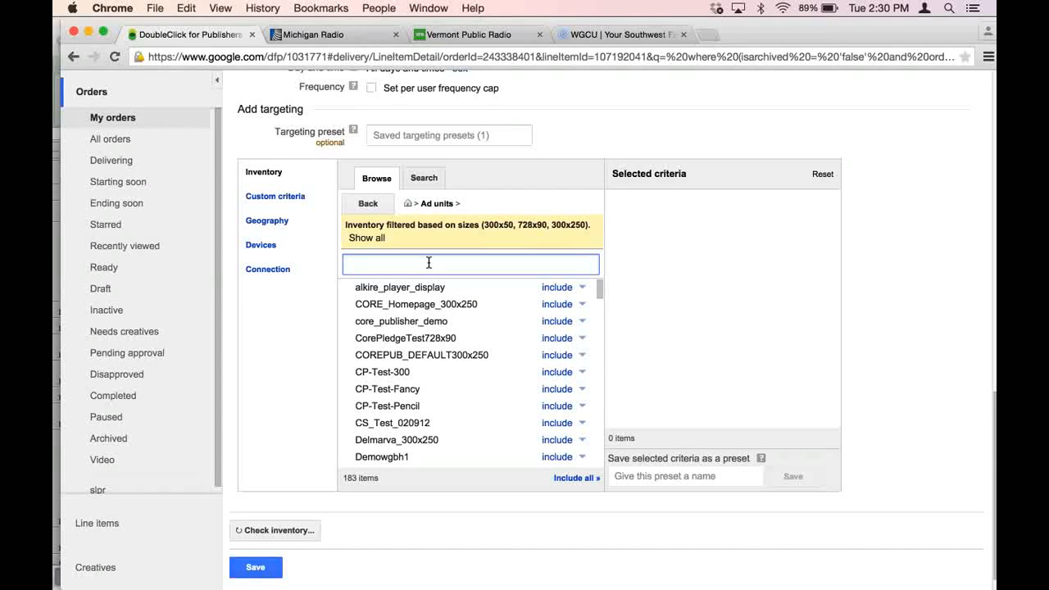
type("erin")
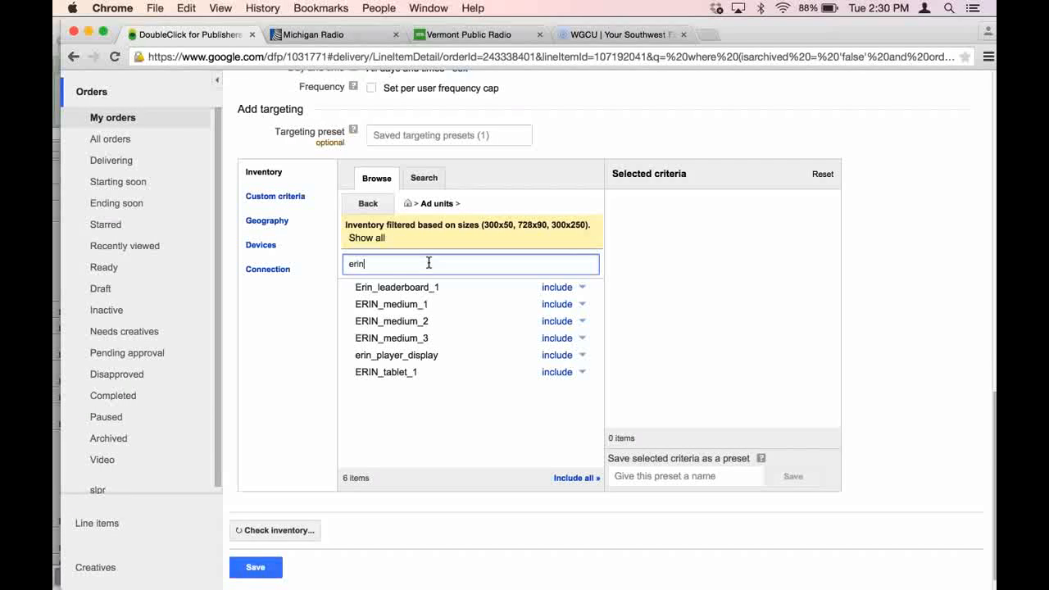
mouse_move(547, 296)
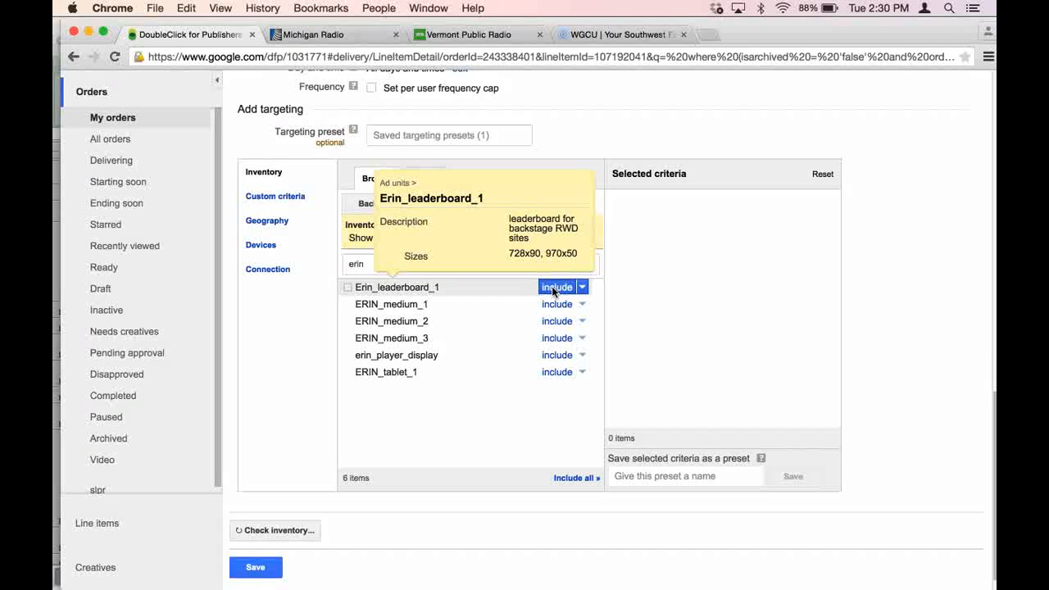
left_click(555, 290)
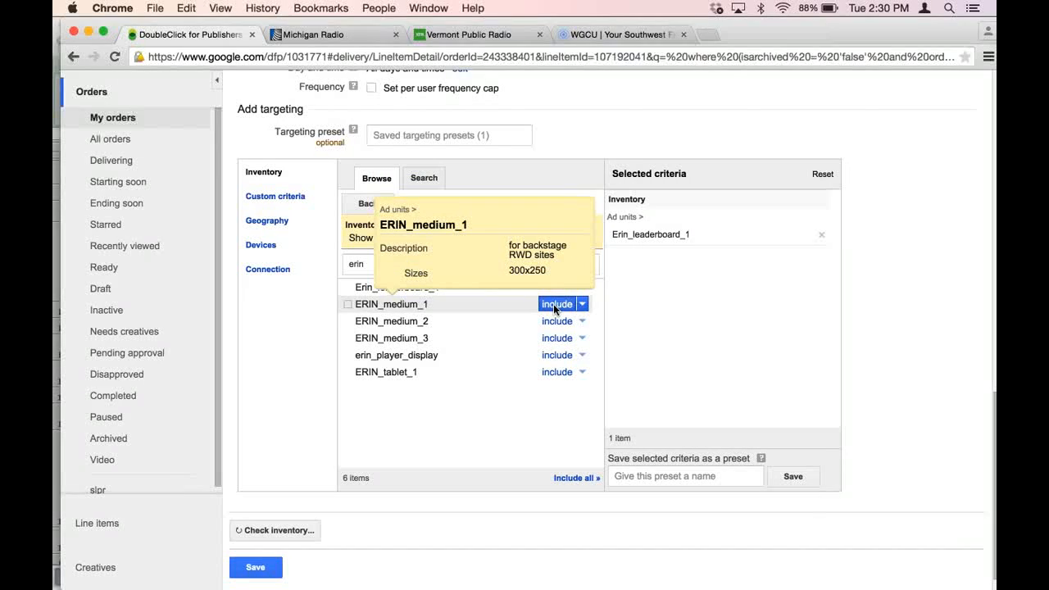
left_click(555, 307)
left_click(555, 319)
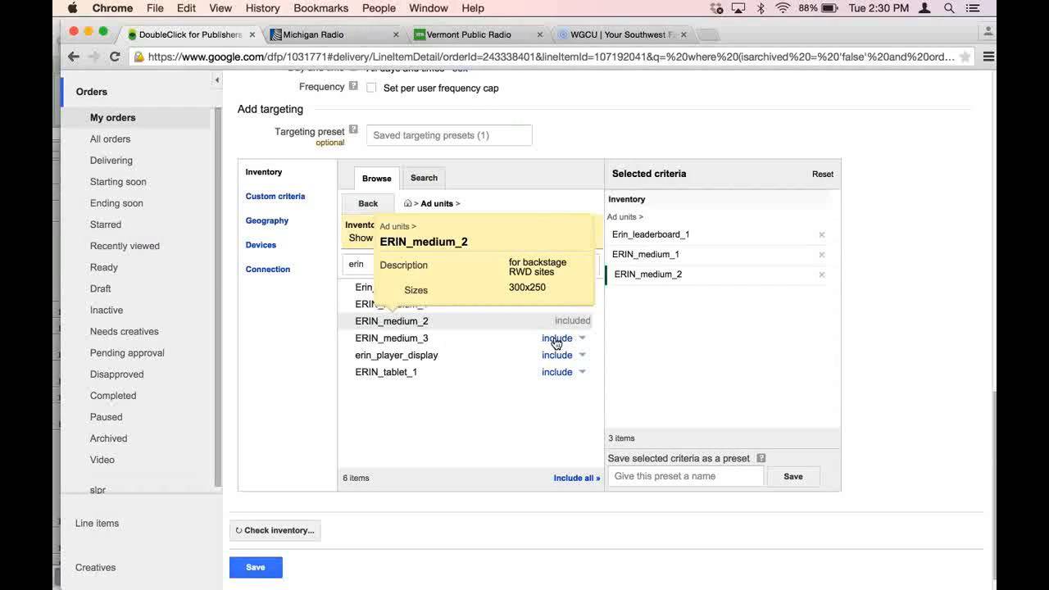
left_click(557, 338)
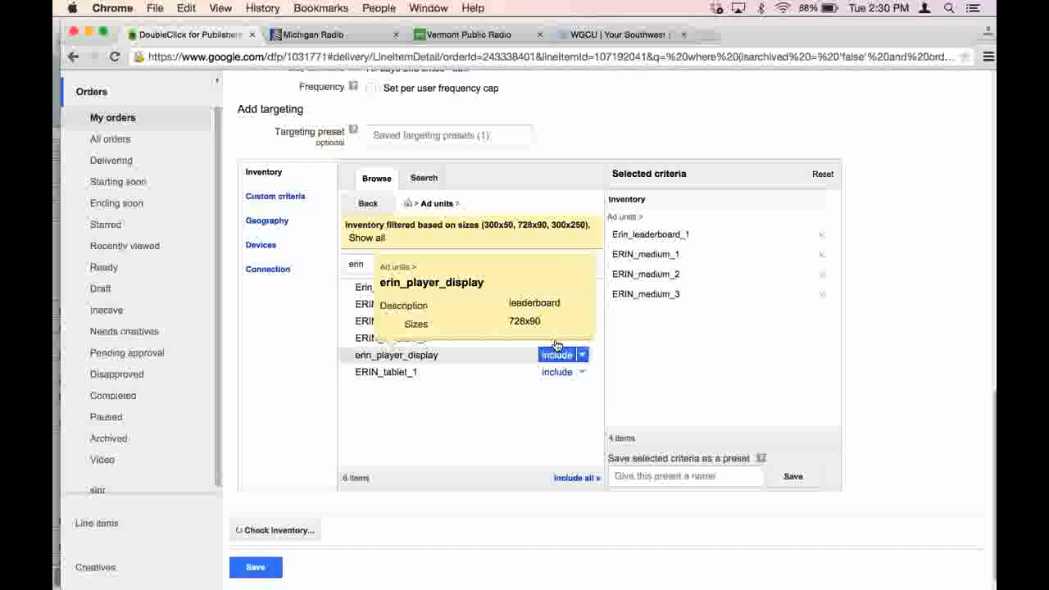
left_click(557, 372)
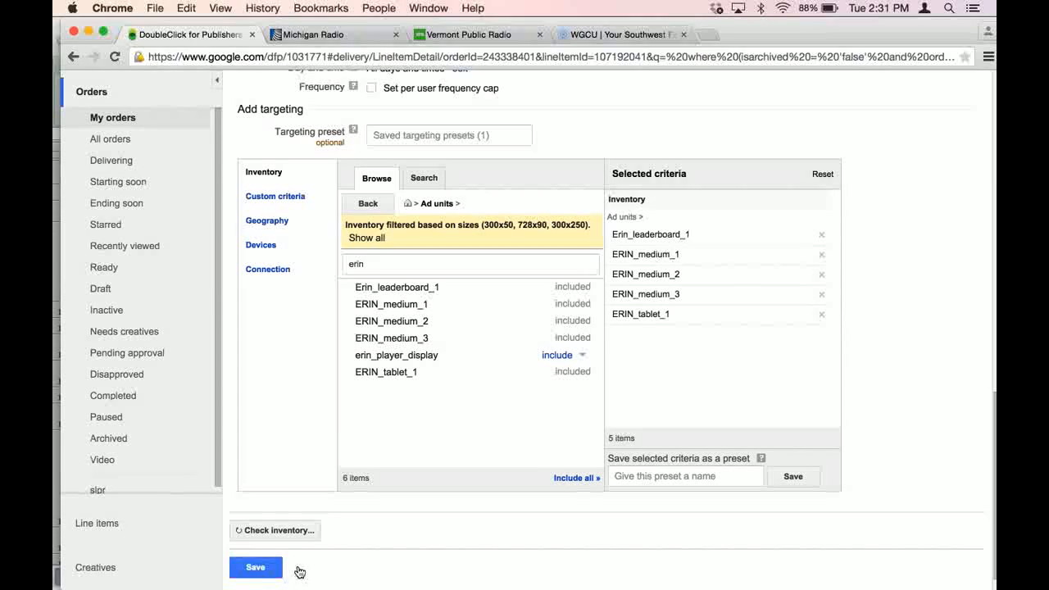
- Save the line item with overbooking accepted and review its settings
left_click(261, 569)
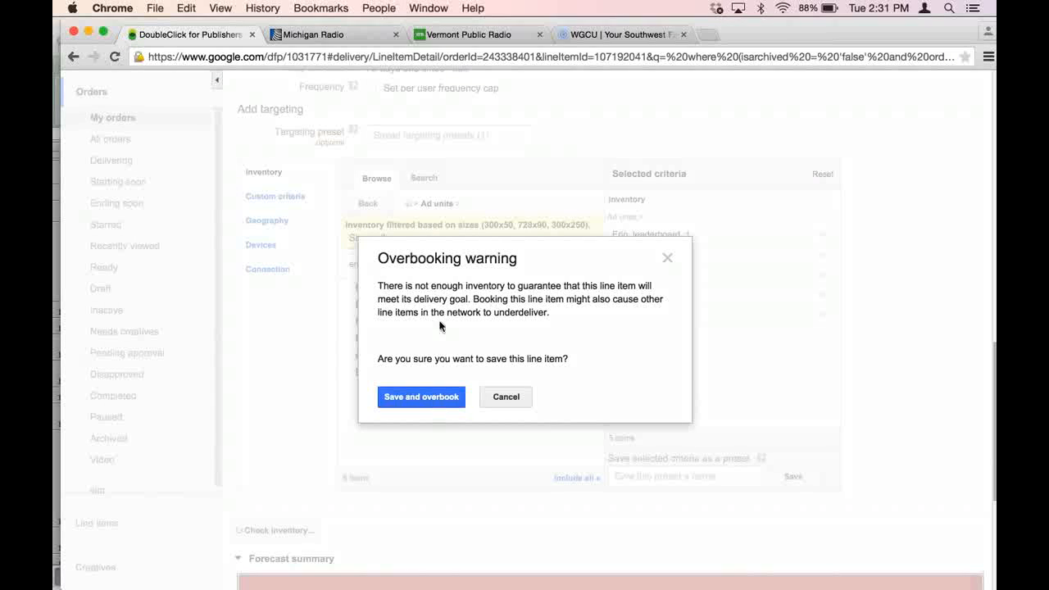
left_click(421, 396)
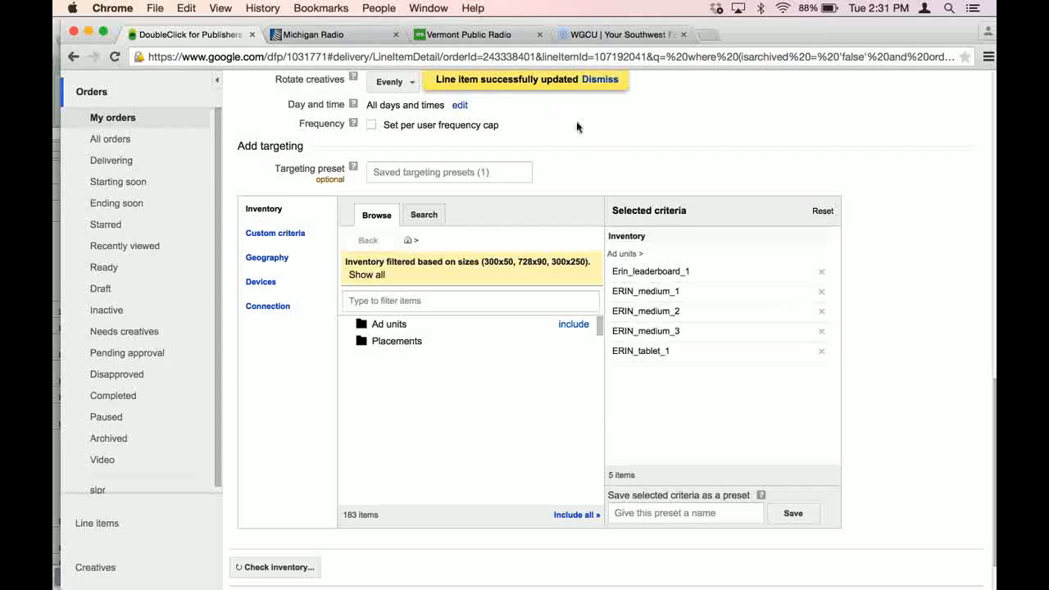
scroll(584, 133, "up", 3)
scroll(593, 141, "up", 1)
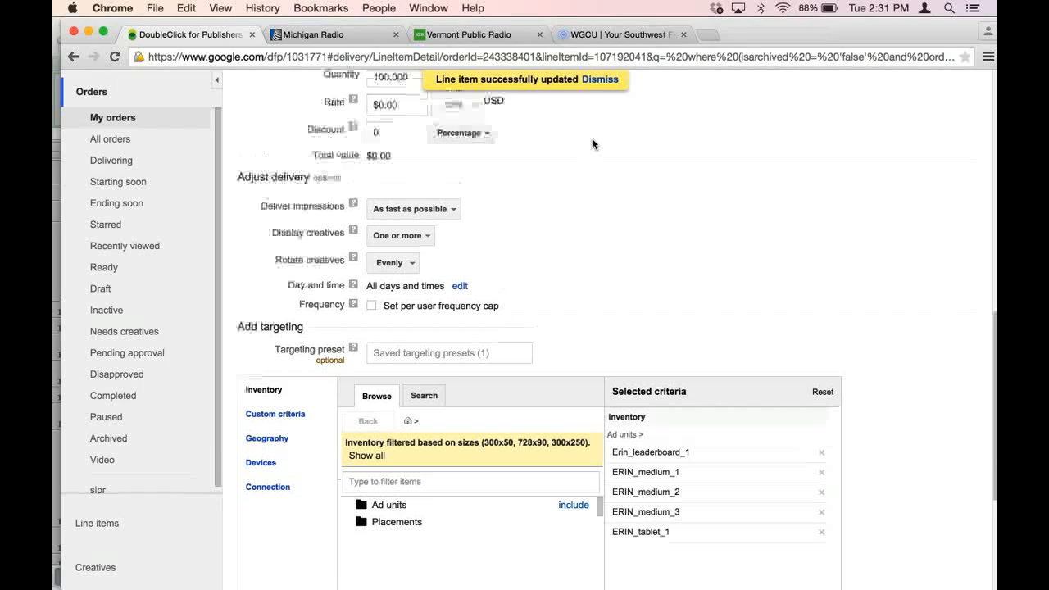
scroll(593, 142, "up", 5)
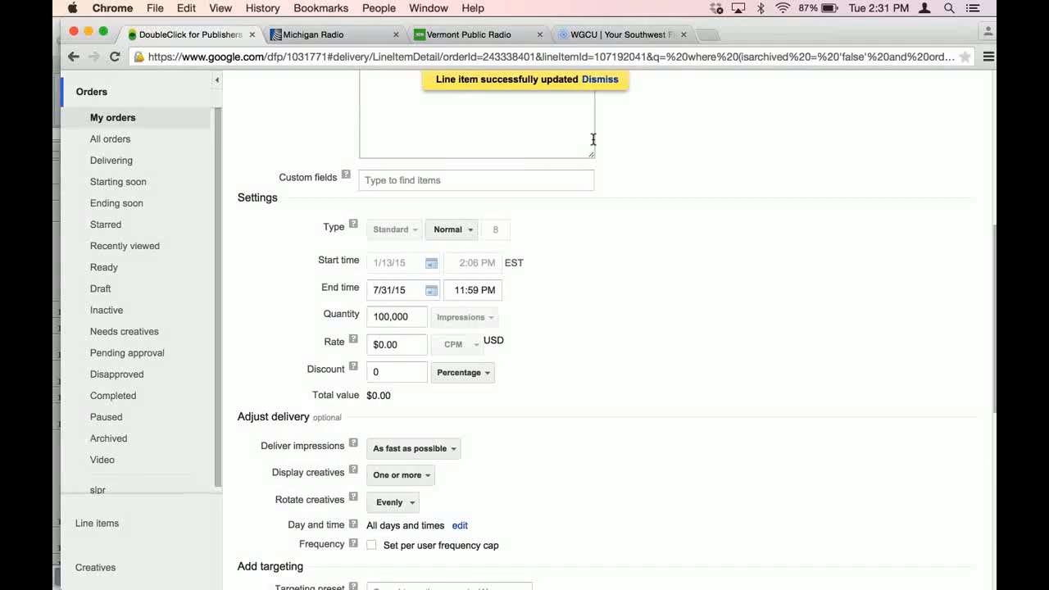
scroll(664, 160, "up", 2)
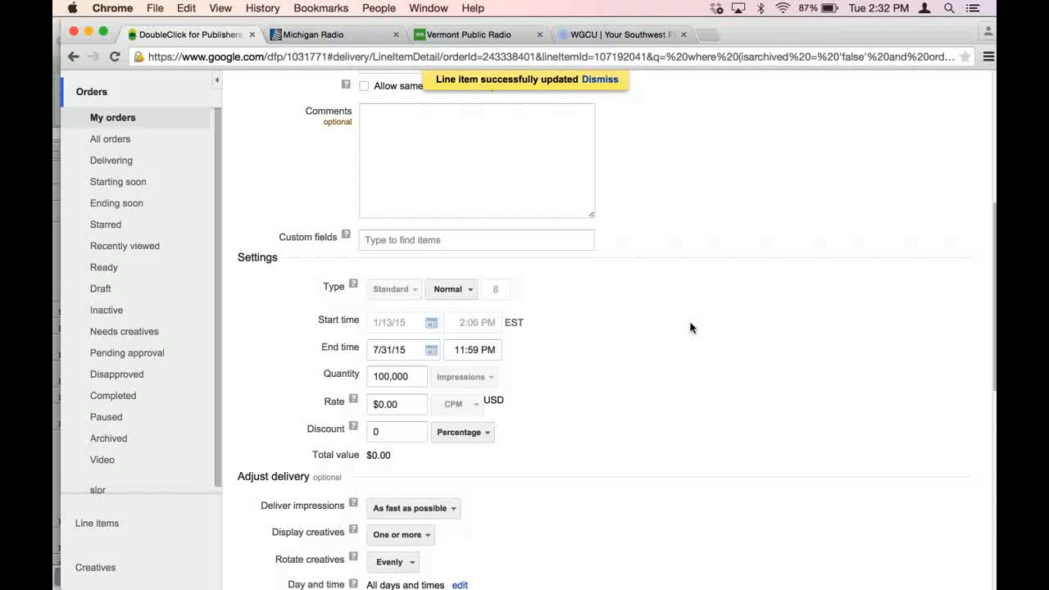
- Switch to PowerPoint and start the slide show from the current Step Six slide
mouse_move(983, 346)
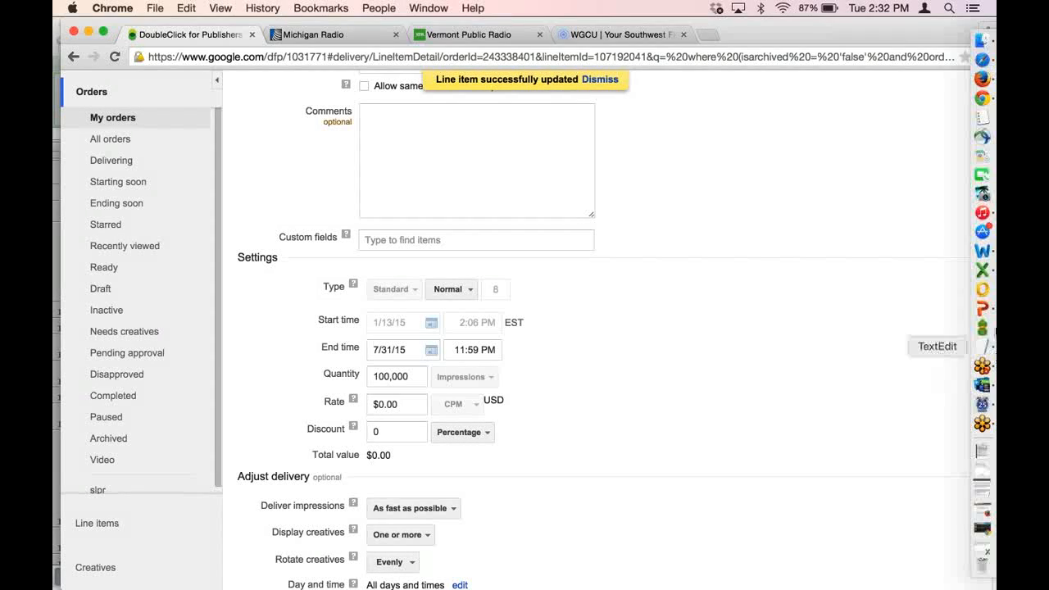
left_click(983, 309)
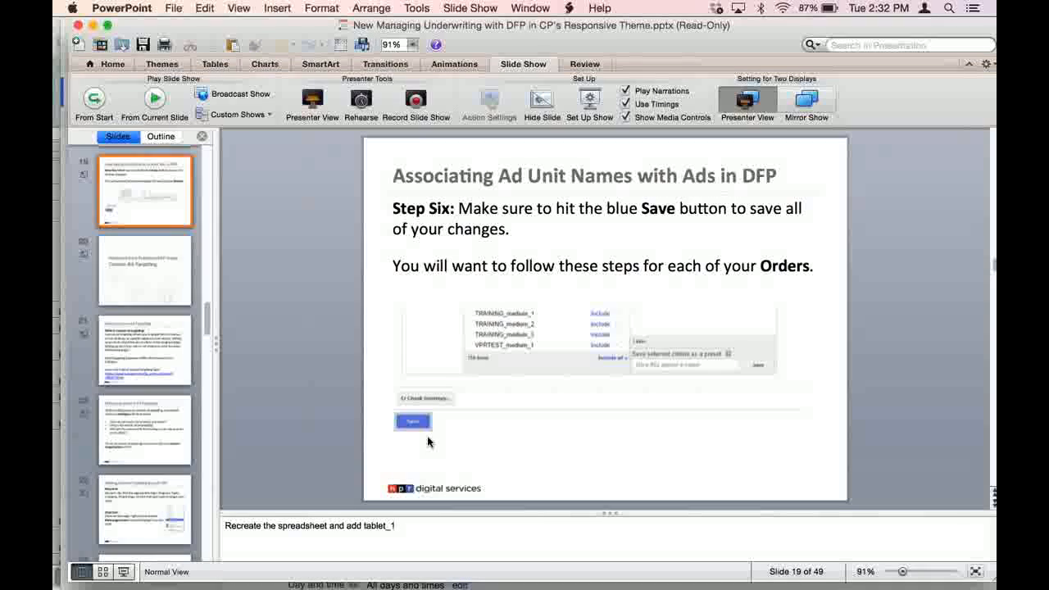
left_click(161, 100)
left_click(156, 100)
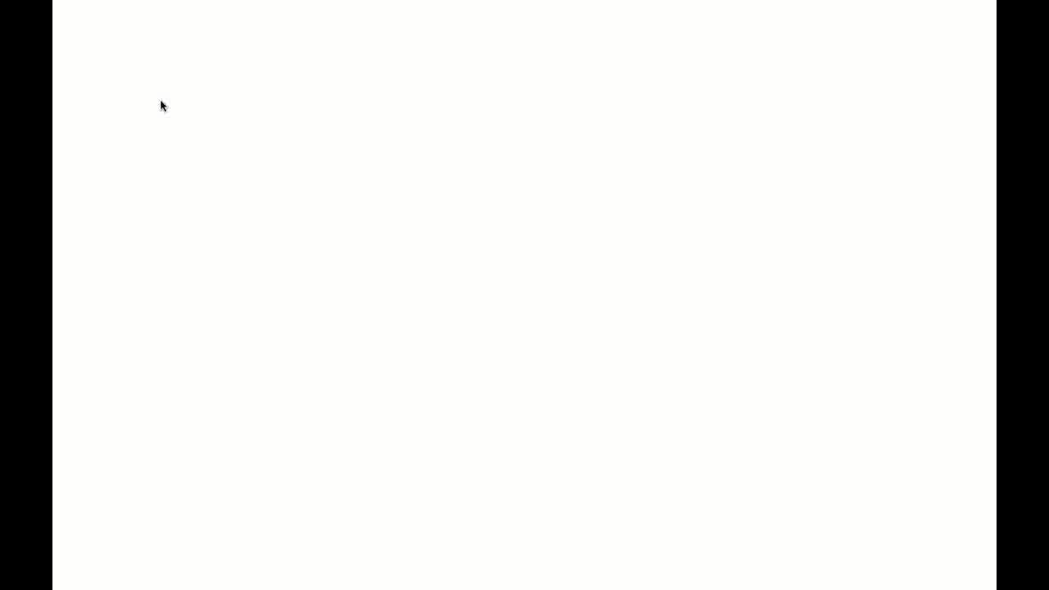
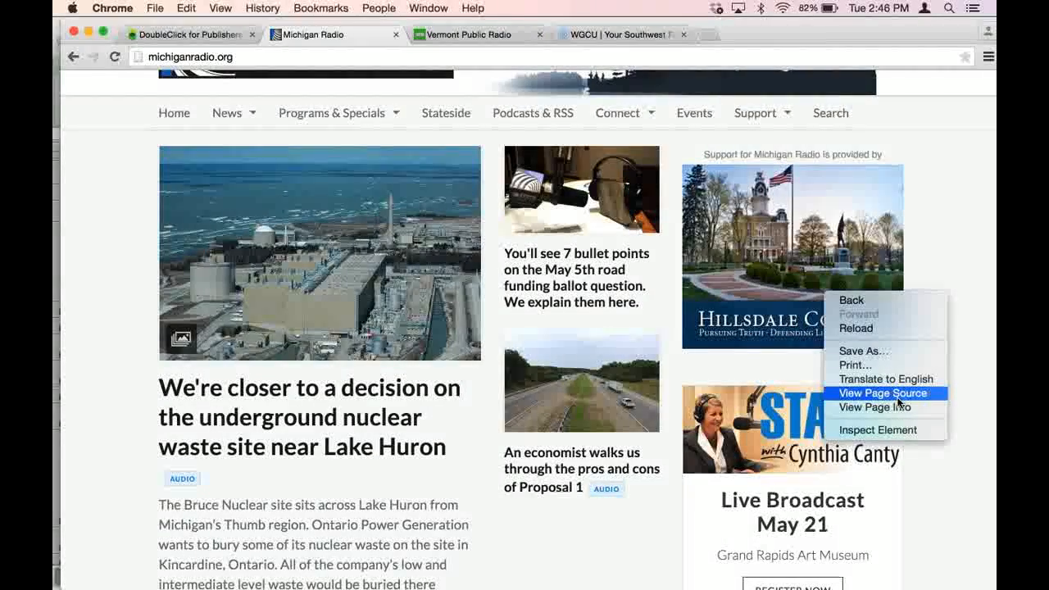
- View the source of the Michigan Radio homepage and search it for "targeting"
left_click(899, 395)
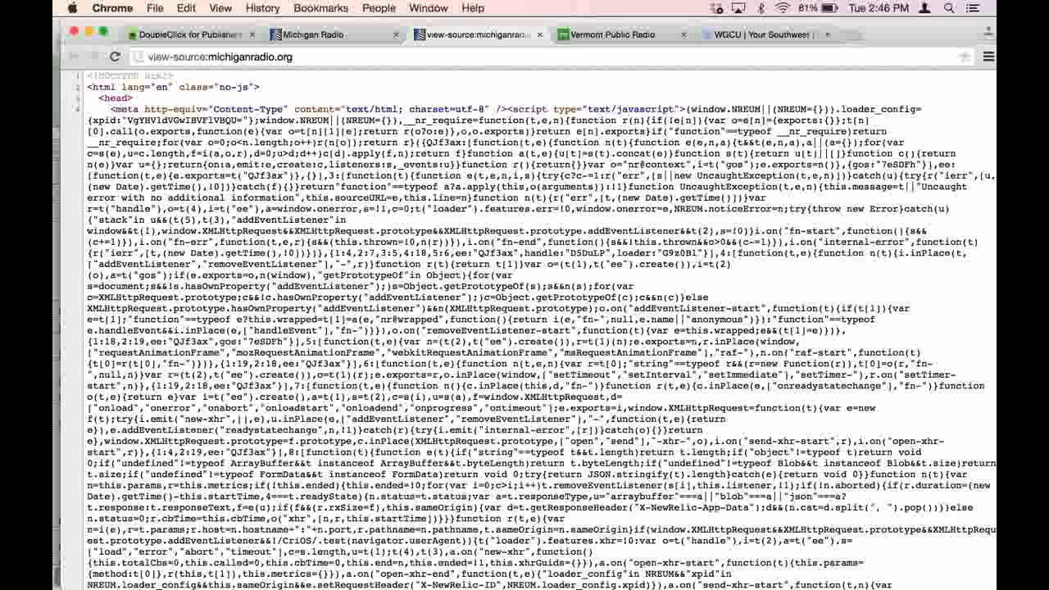
key("super+f")
type("dever")
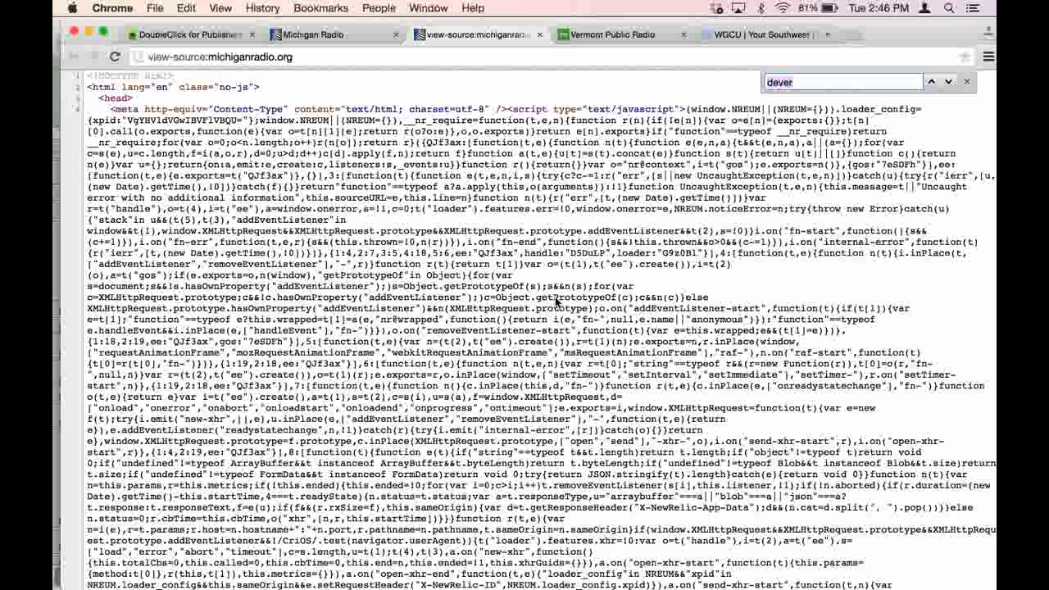
key("BackSpace")
key("BackSpace")
key("BackSpace")
key("BackSpace")
key("BackSpace")
type("targeting")
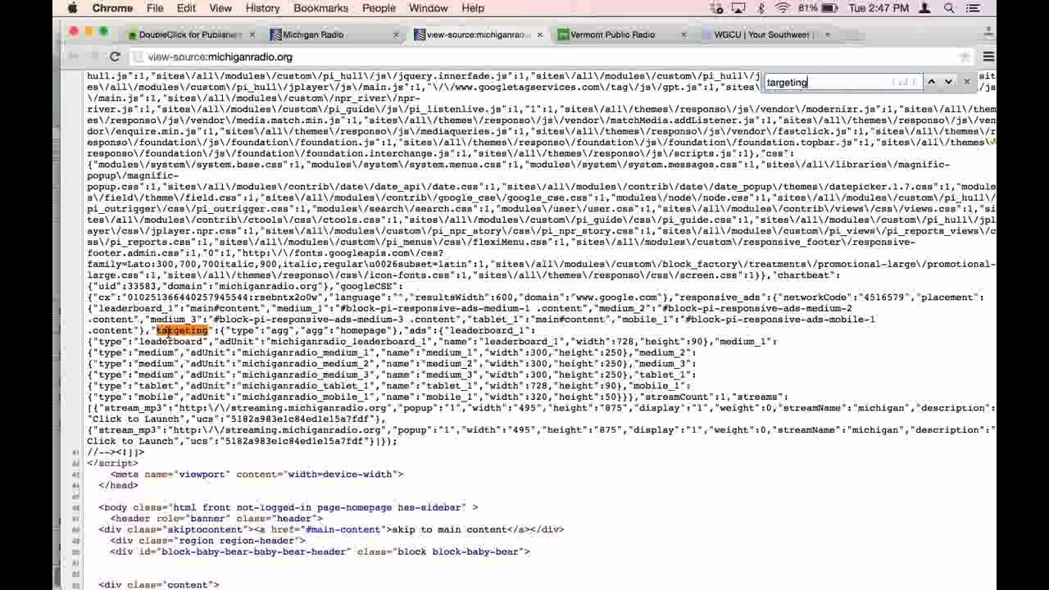
- Copy the homepage's "targeting" block, with type "agg" and agg "homepage", into a new TextEdit document
left_click_drag(153, 330, 400, 333)
key("super+c")
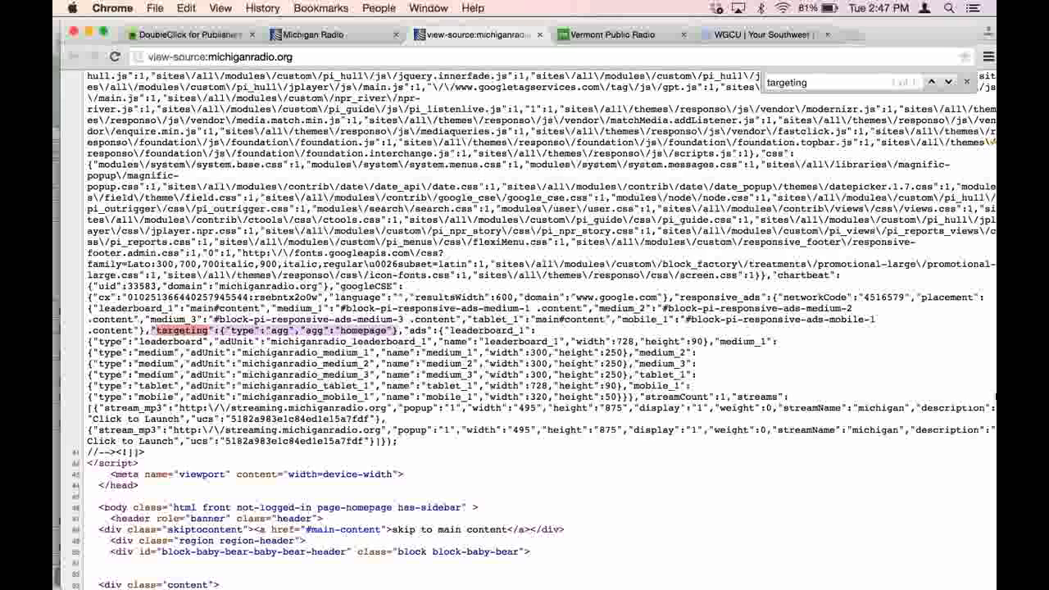
right_click(989, 352)
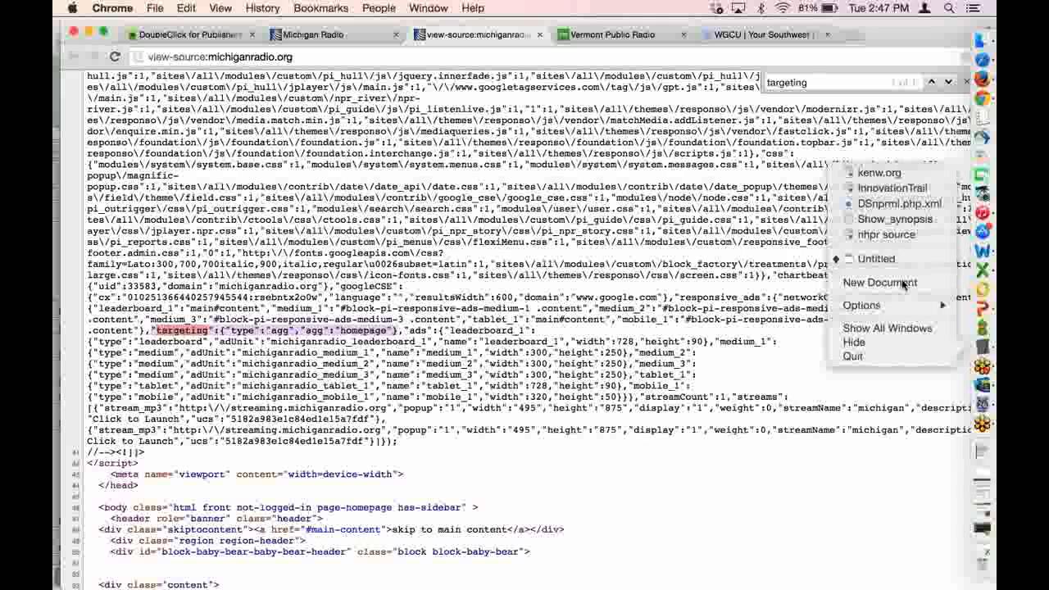
left_click(868, 283)
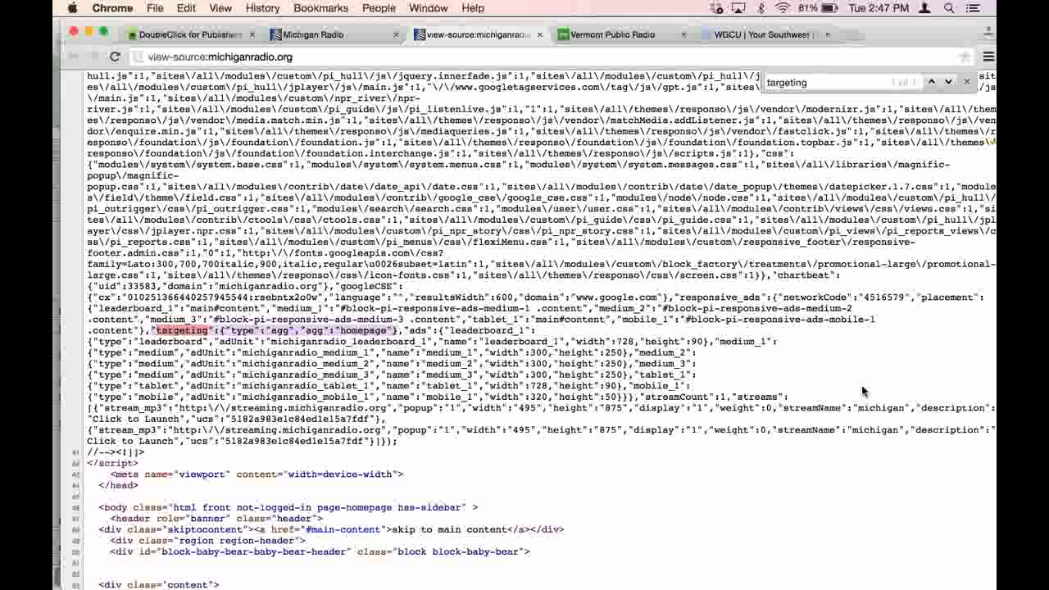
mouse_move(988, 366)
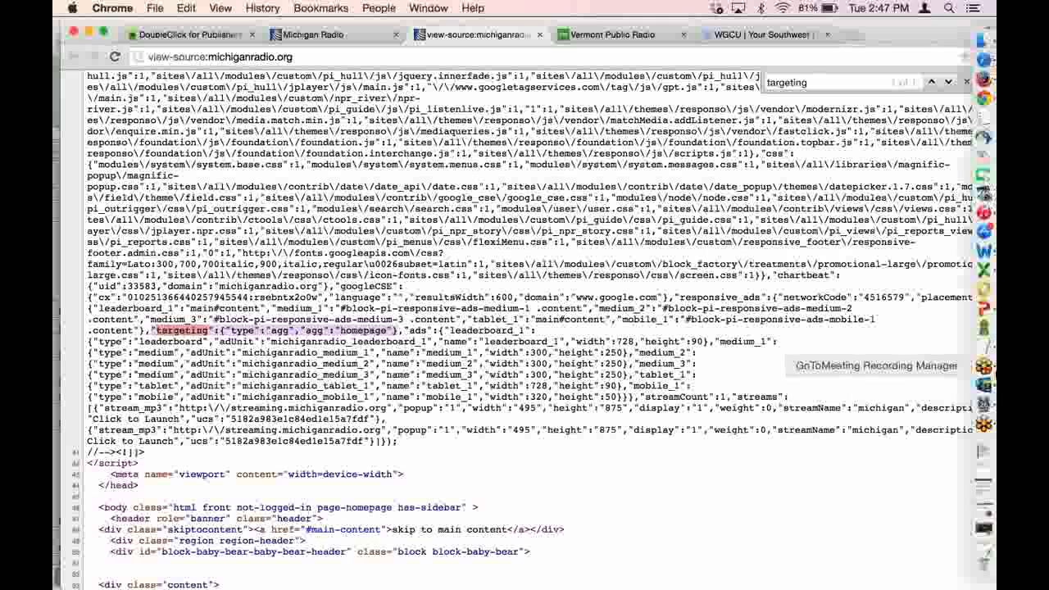
right_click(984, 352)
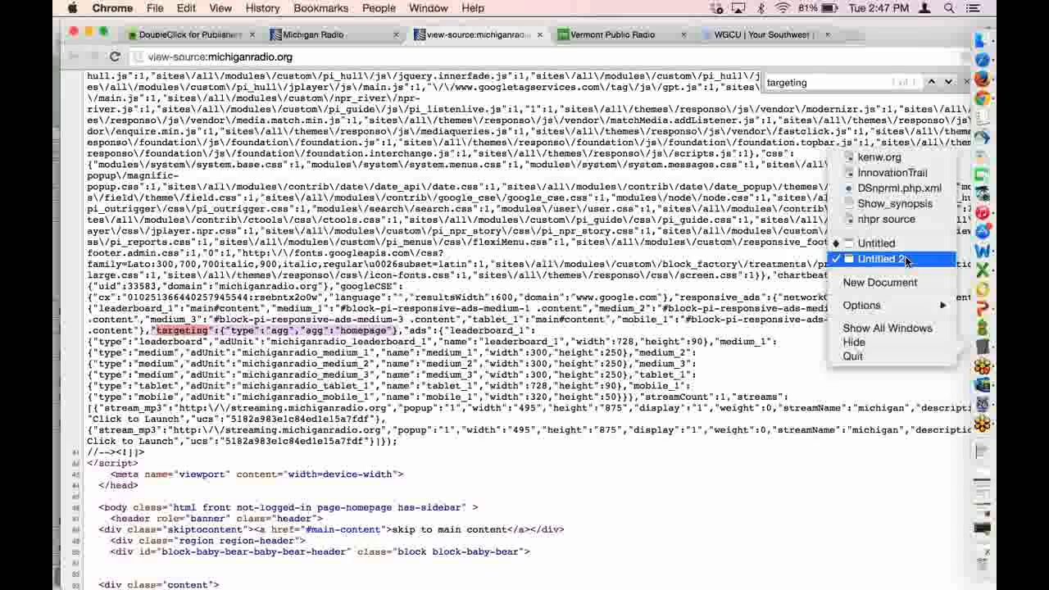
left_click(905, 259)
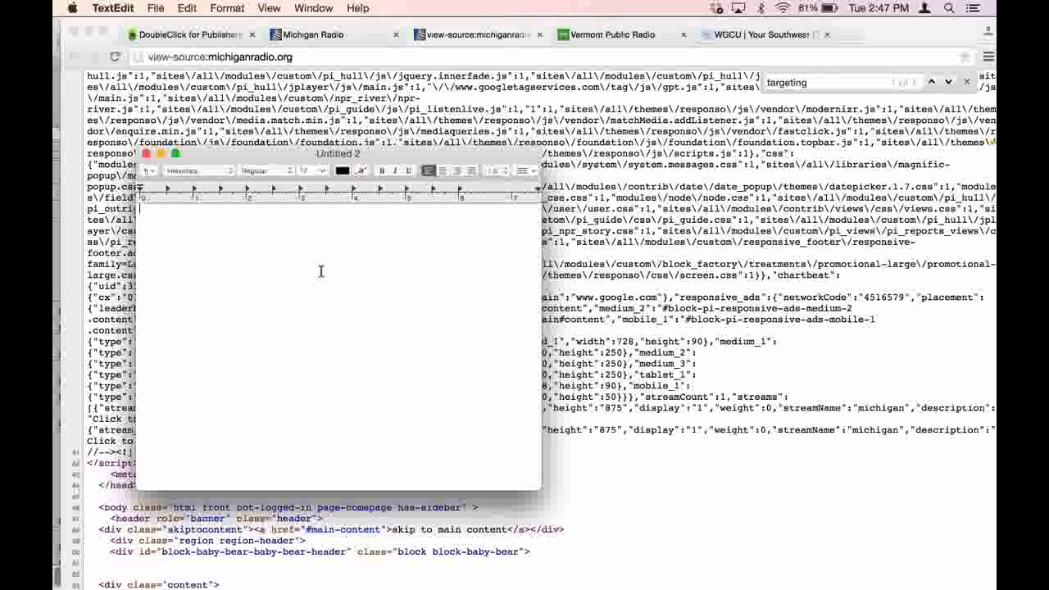
key("super+v")
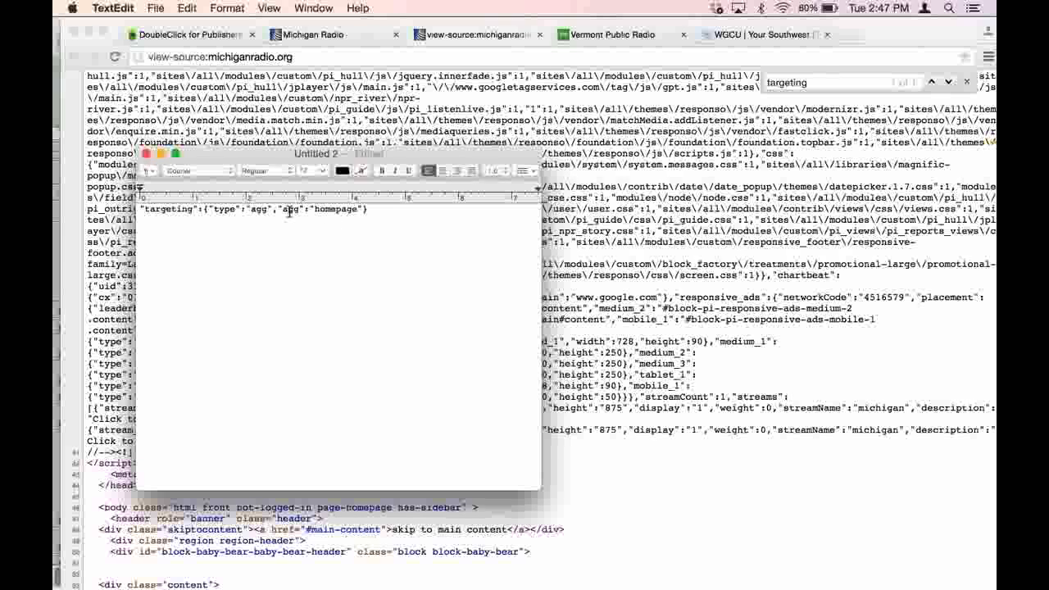
- Return to Chrome, open the Lake Huron nuclear waste story on Michigan Radio and find "targeting" in its page source
left_click(367, 35)
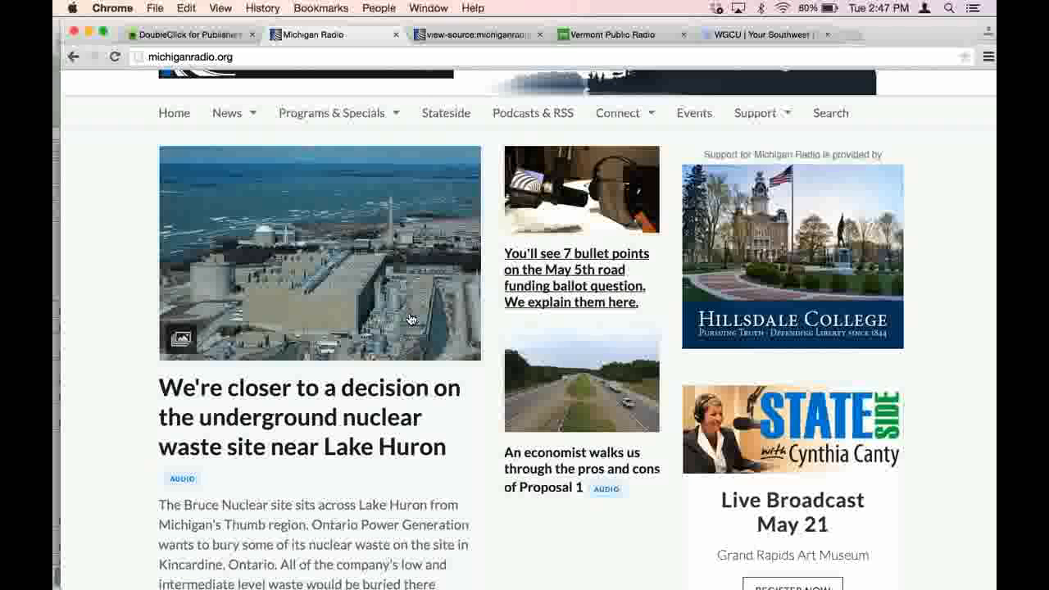
left_click(327, 400)
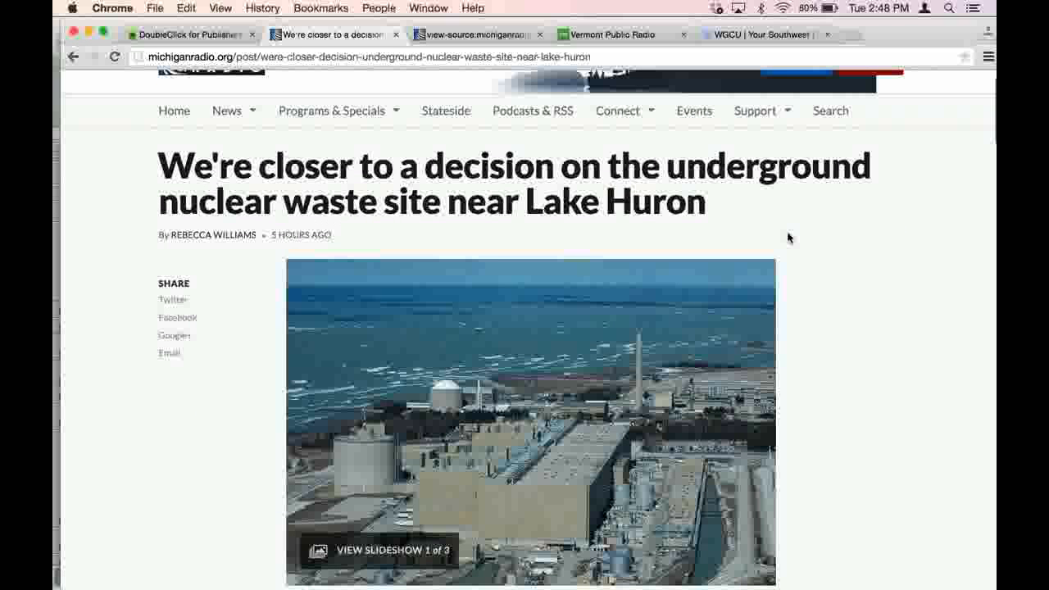
scroll(787, 238, "down", 3)
right_click(825, 244)
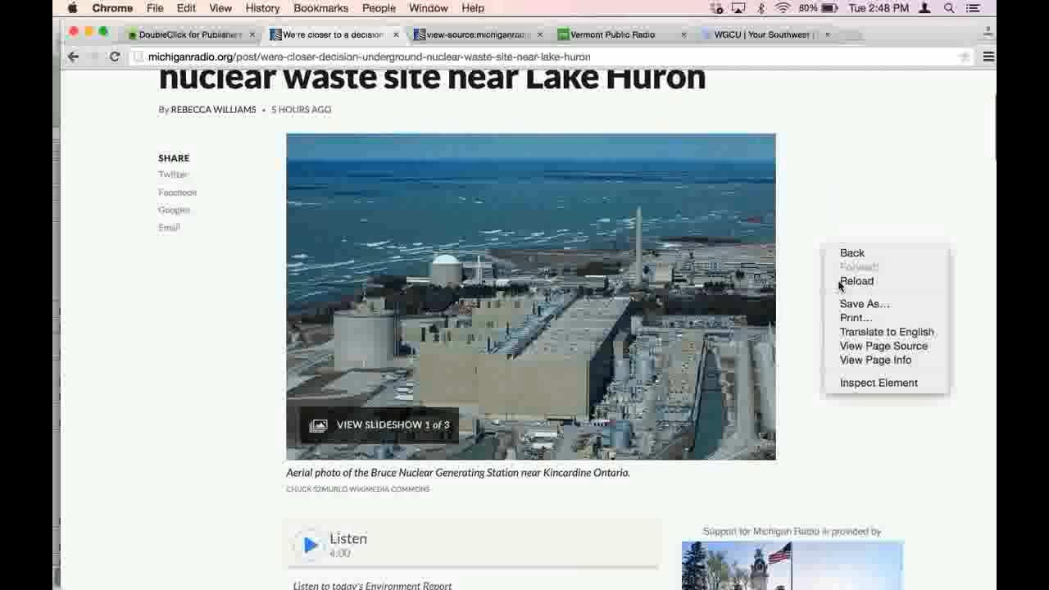
left_click(860, 347)
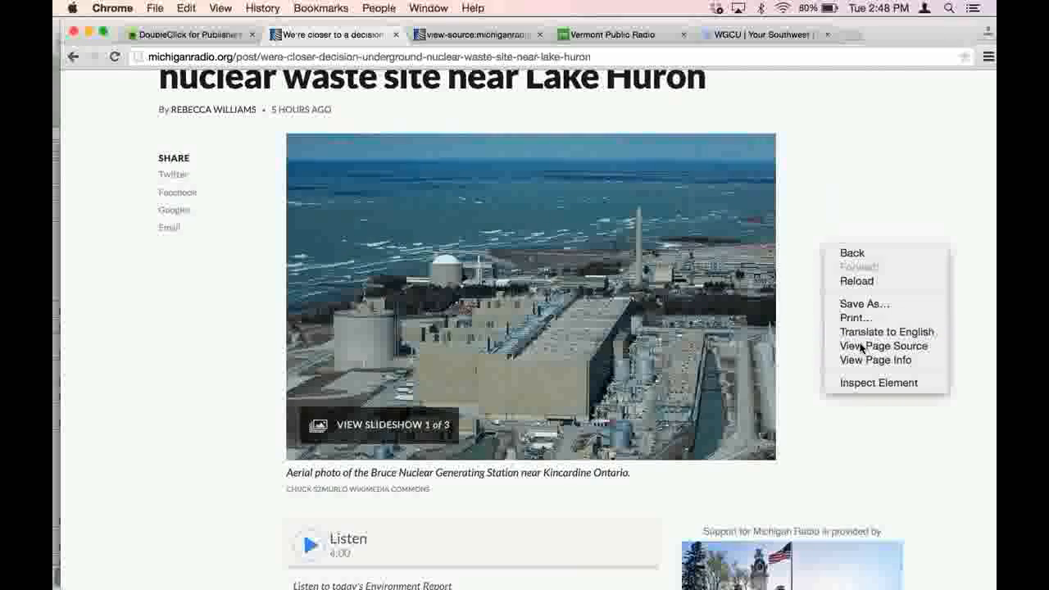
key("super+f")
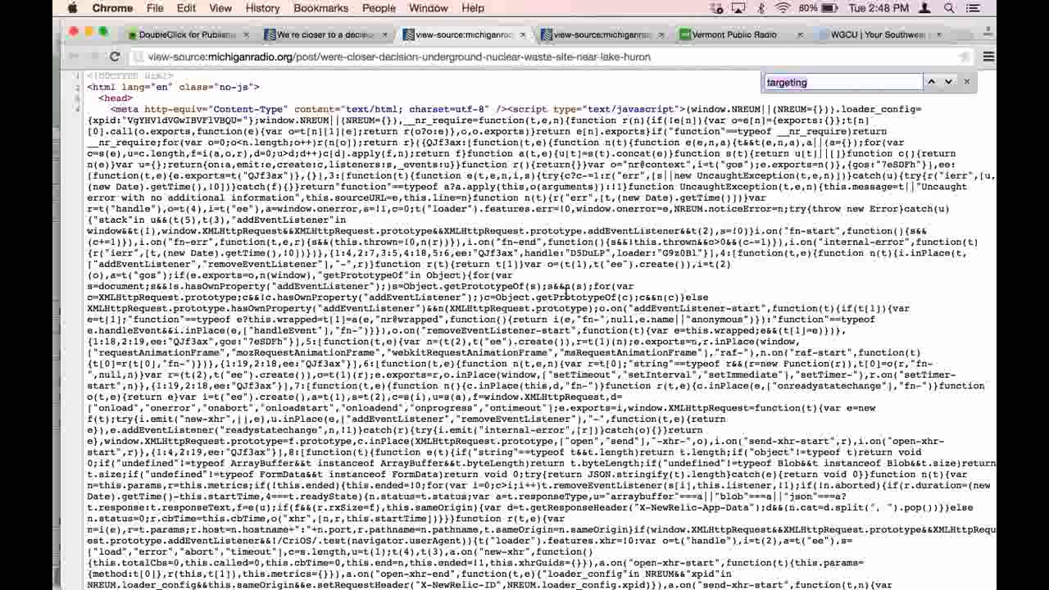
key("Return")
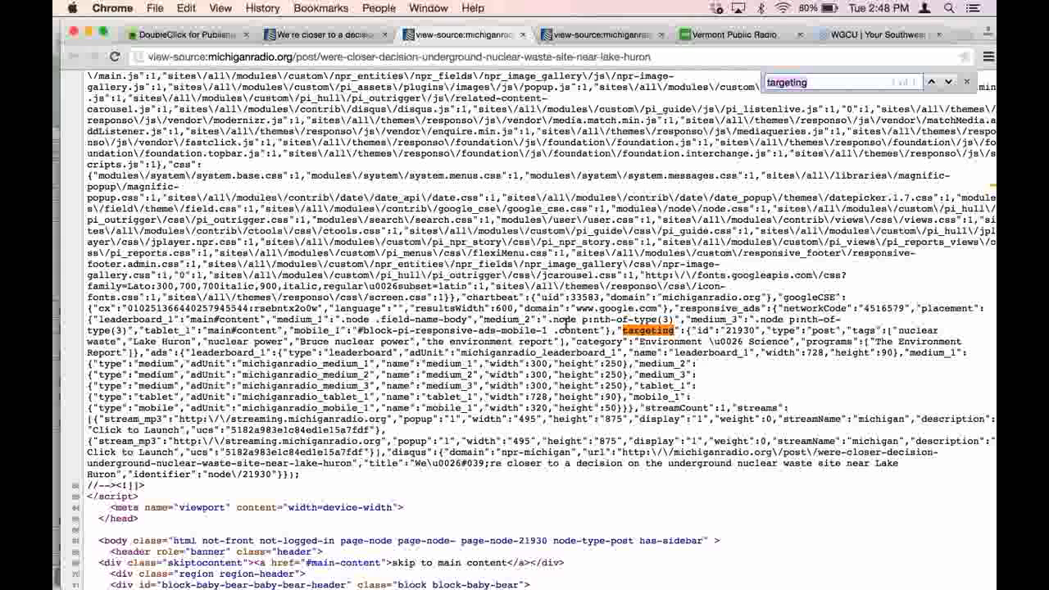
- Copy the story's whole "targeting" block, from its id through programs, into the TextEdit document below the homepage line
left_click(617, 329)
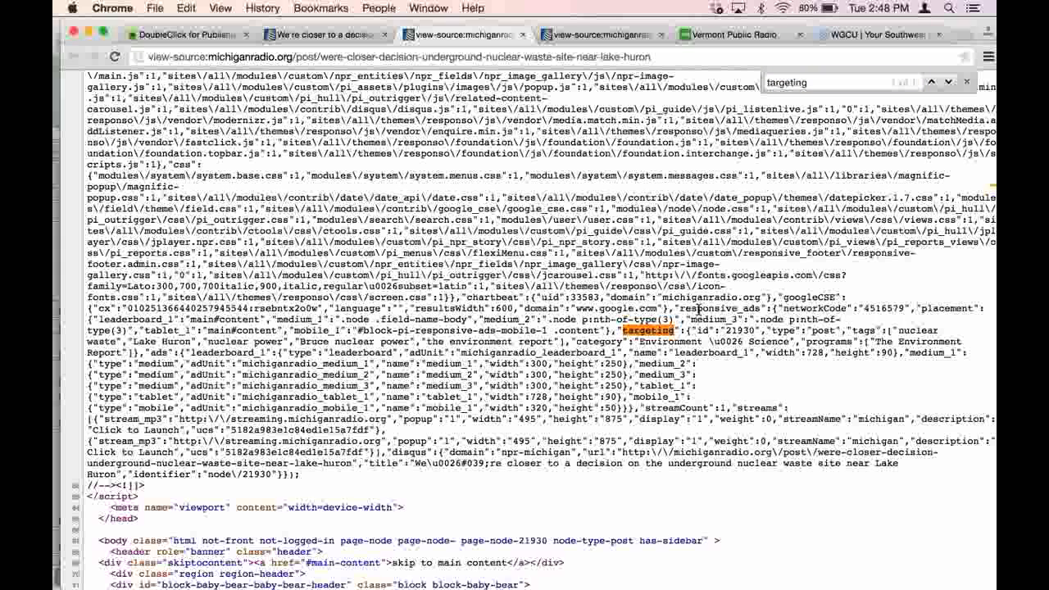
left_click_drag(698, 308, 802, 330)
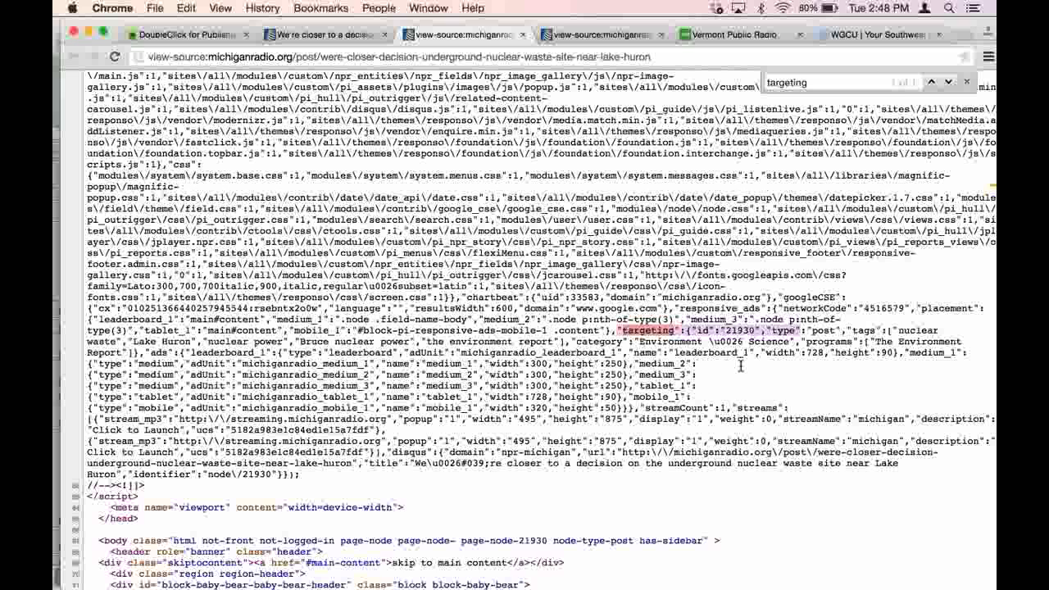
left_click_drag(740, 365, 141, 355)
key("super+c")
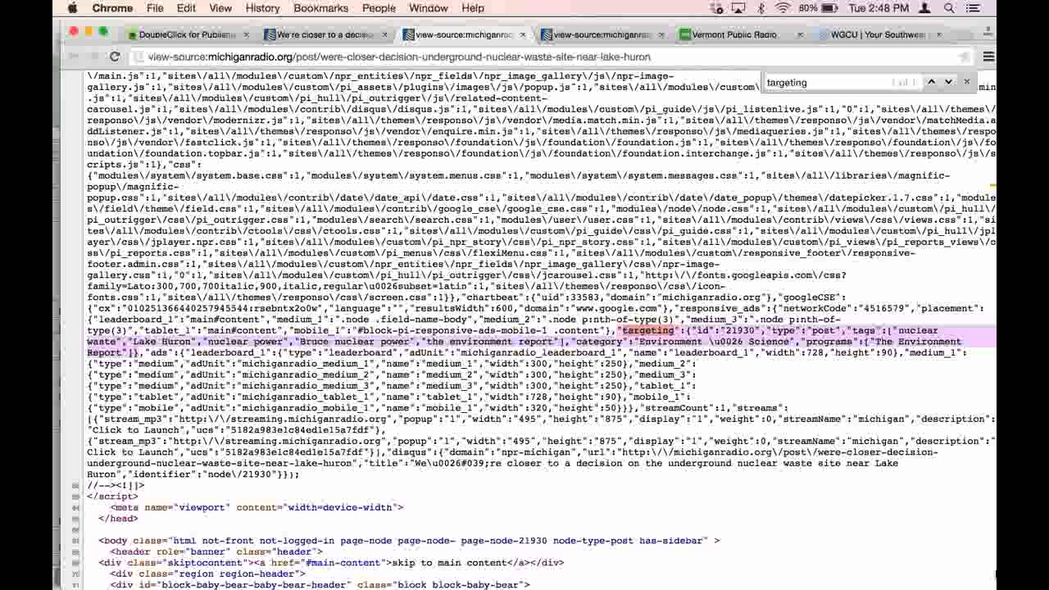
mouse_move(995, 387)
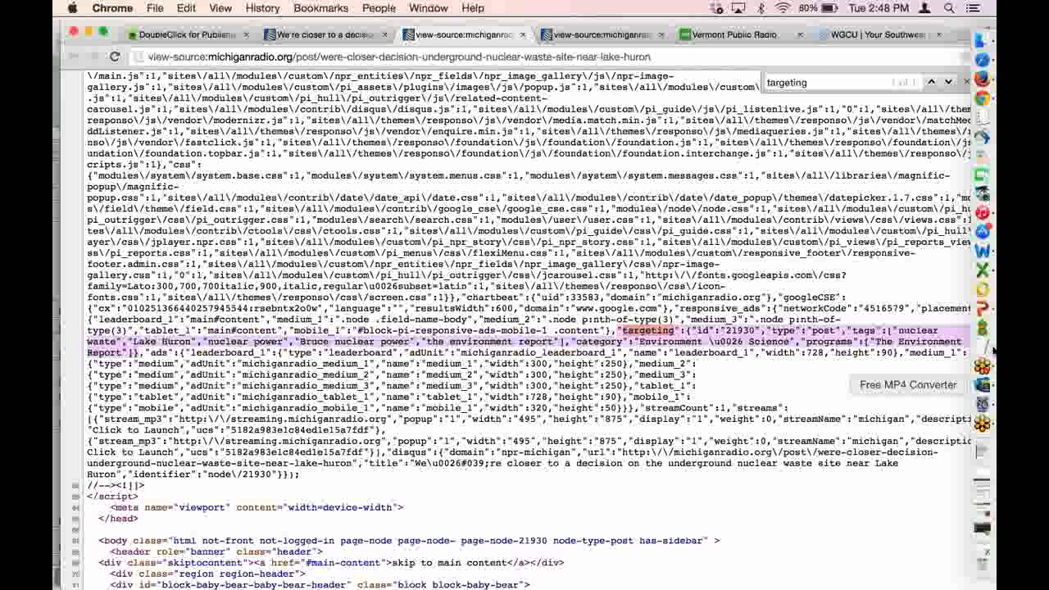
right_click(984, 348)
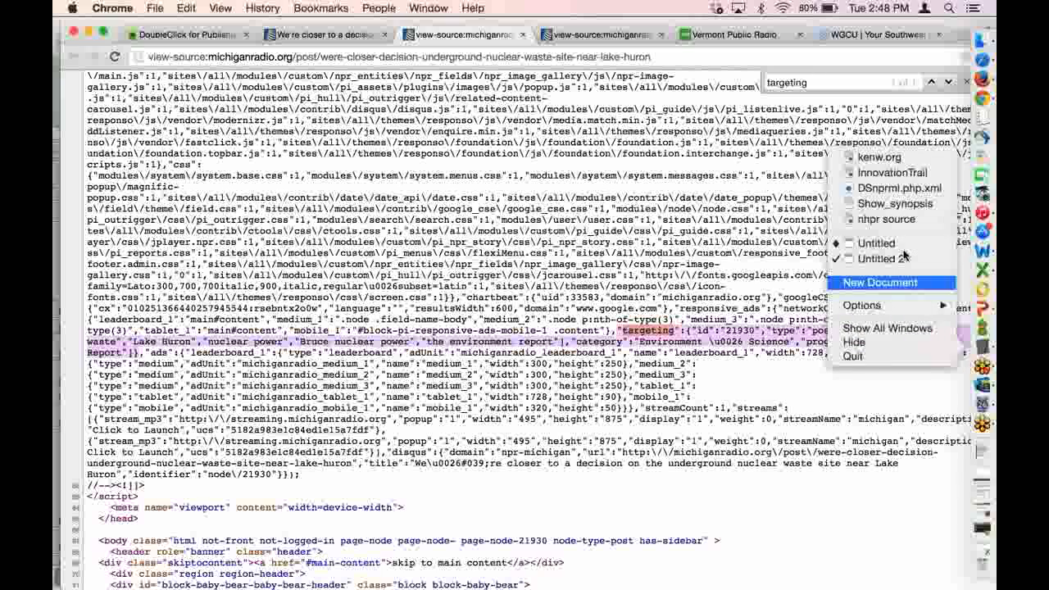
left_click(902, 246)
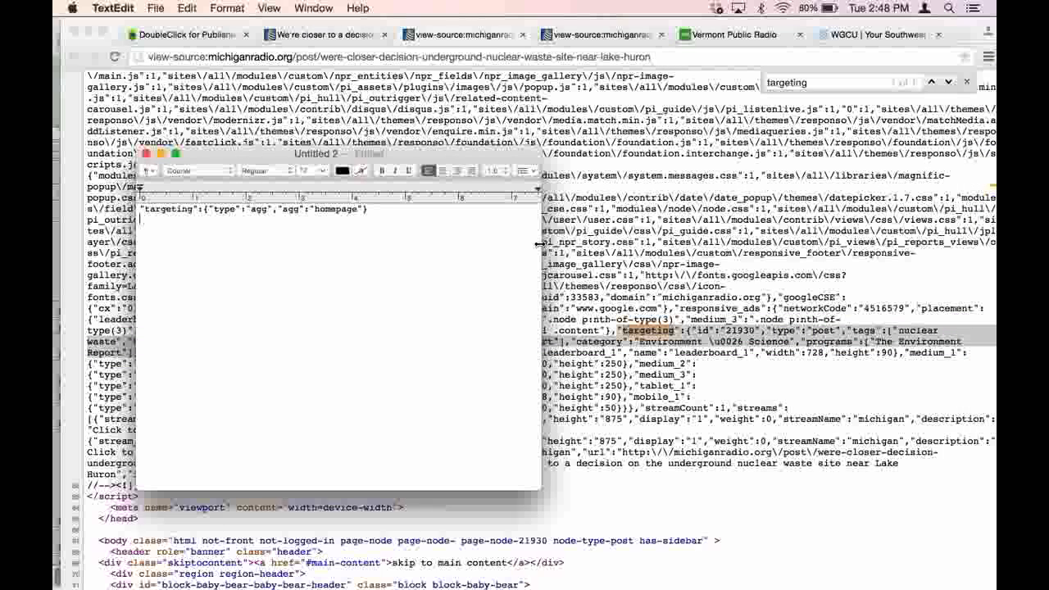
key("super+v")
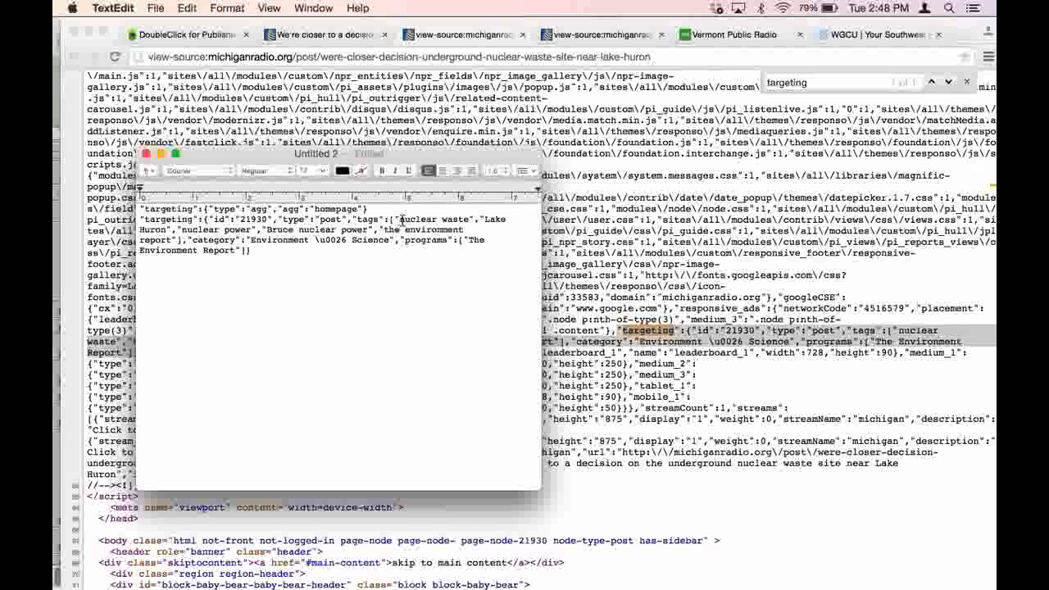
- Highlight the story's tag list and its category in the pasted targeting text to examine them
left_click_drag(402, 219, 216, 240)
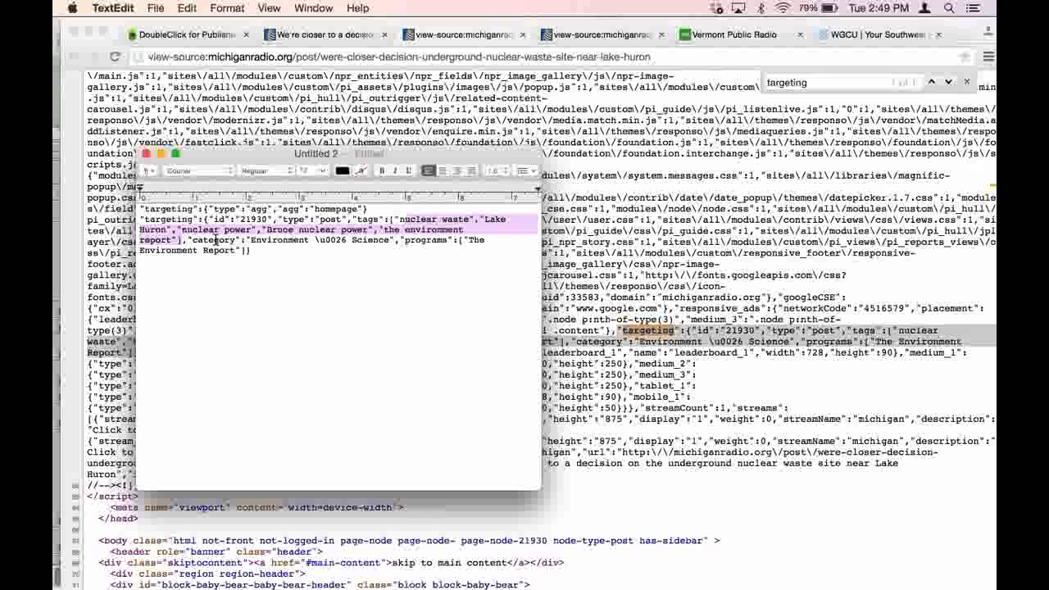
left_click(272, 250)
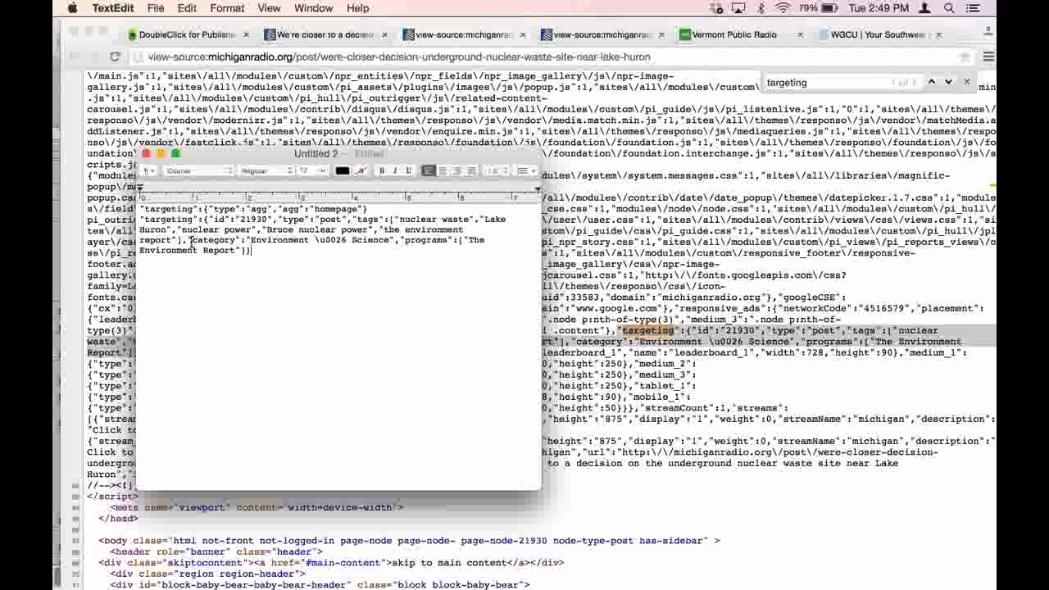
left_click_drag(191, 240, 389, 238)
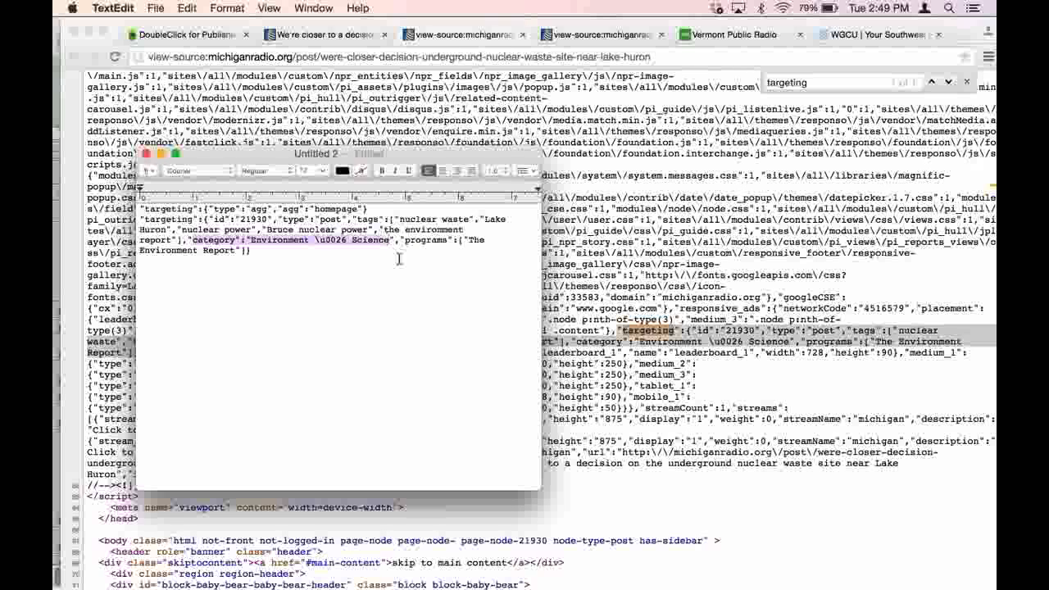
left_click(403, 259)
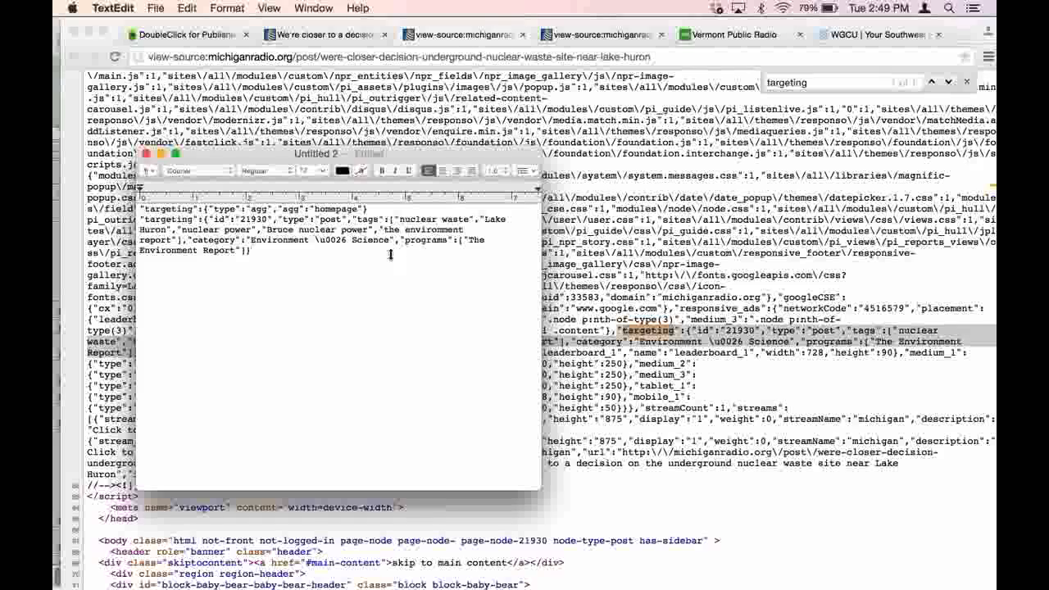
- Switch back to Chrome, revisit the story page, and review the custom targeting keys in the DFP inventory
left_click(603, 40)
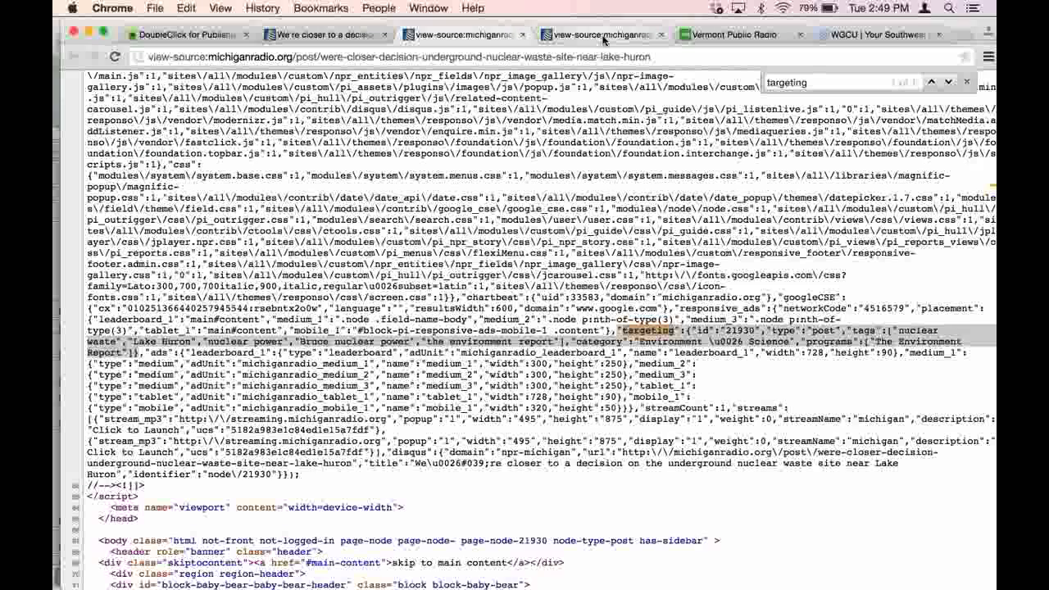
left_click(317, 38)
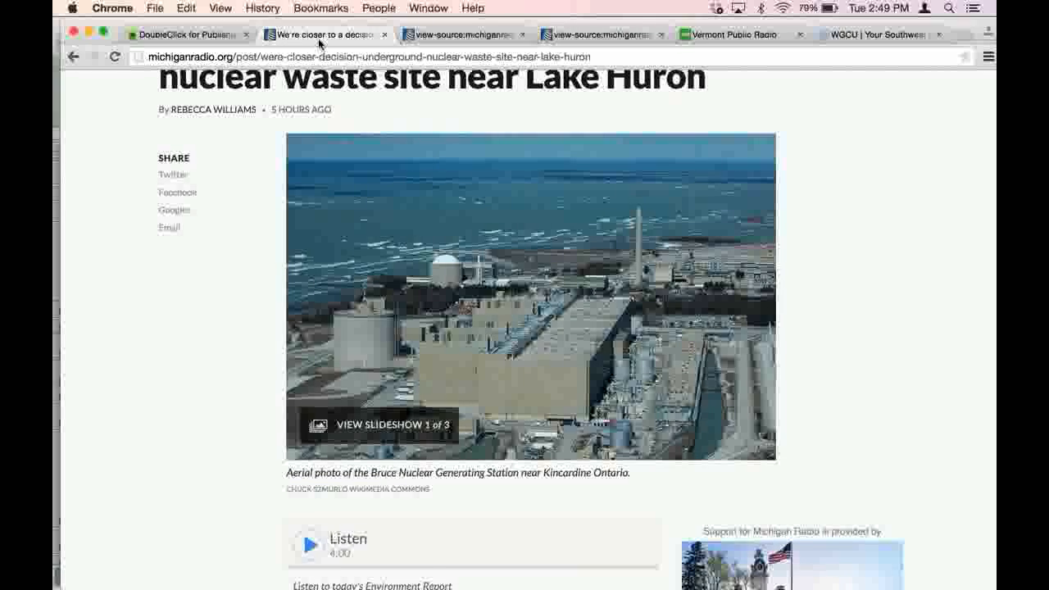
scroll(921, 197, "up", 3)
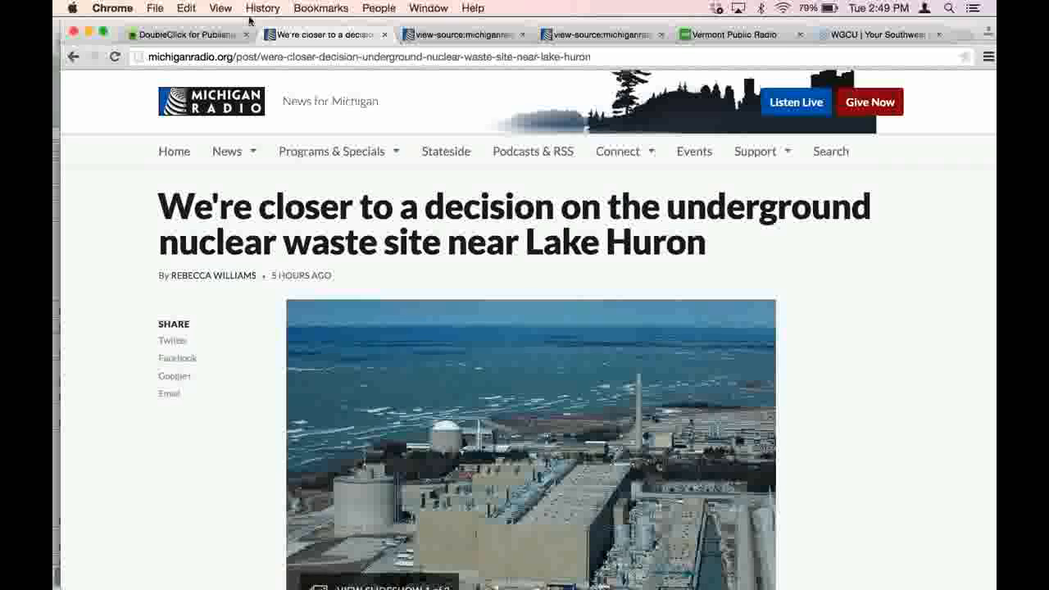
left_click(209, 35)
scroll(287, 167, "up", 5)
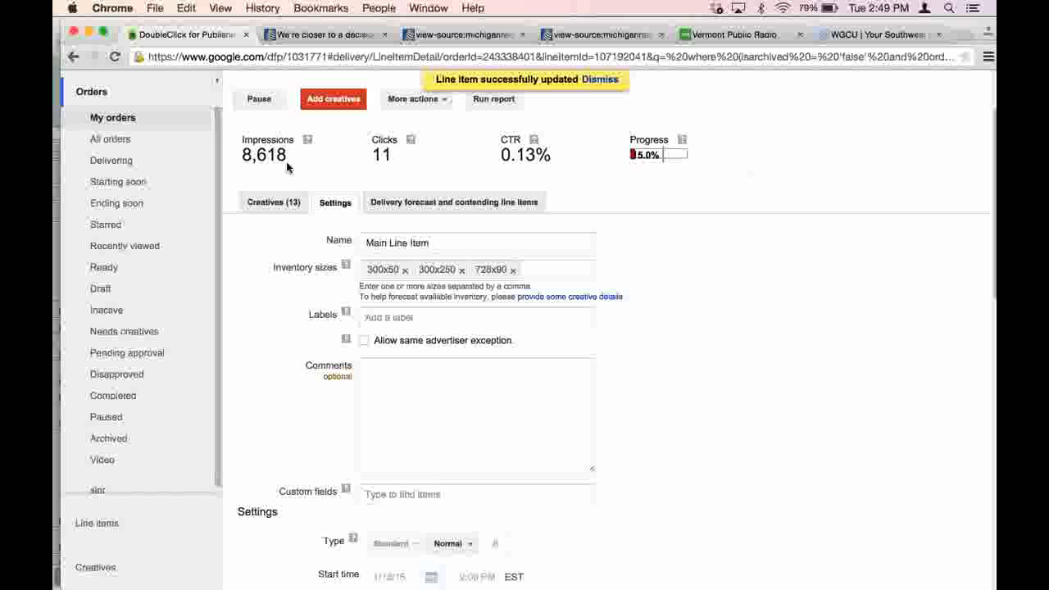
scroll(288, 169, "up", 3)
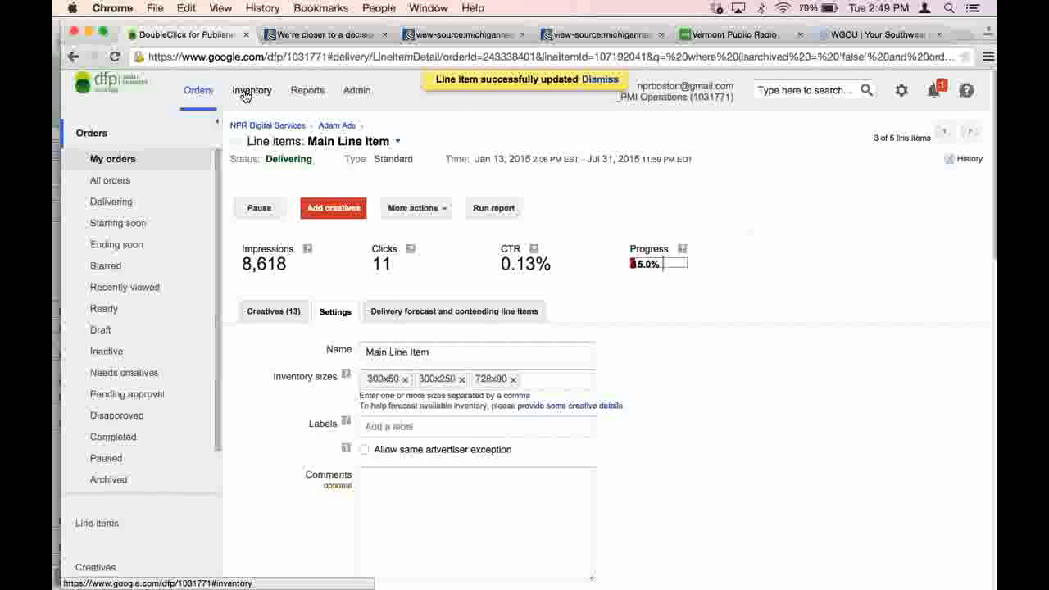
left_click(245, 92)
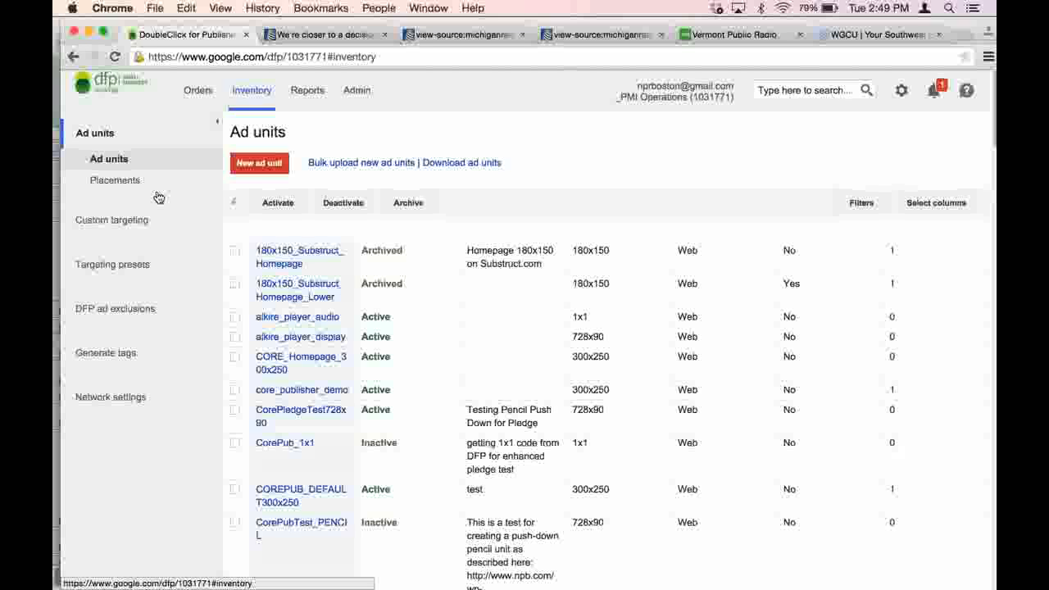
left_click(134, 227)
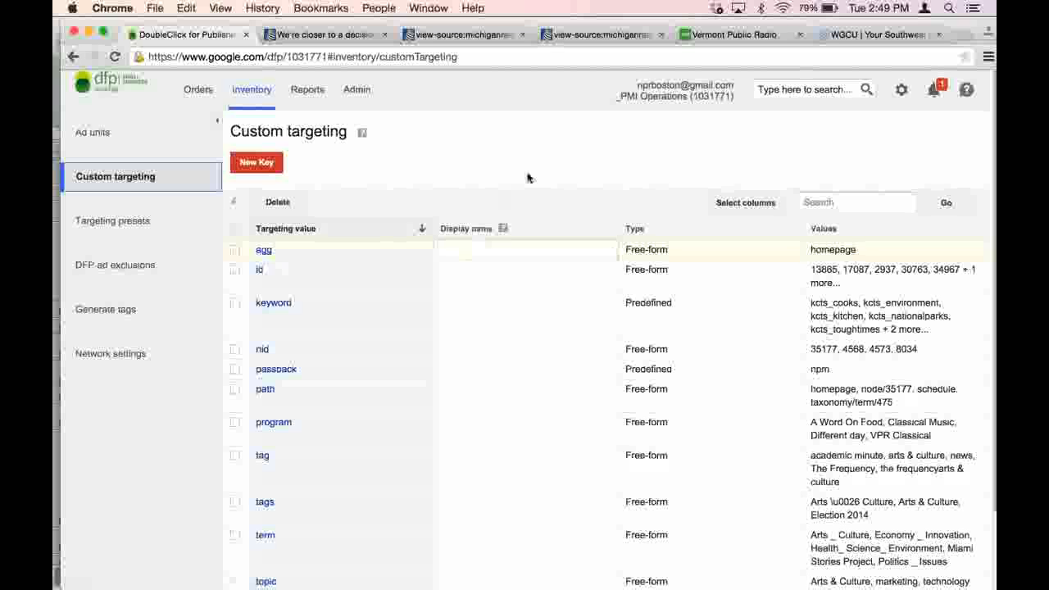
scroll(527, 178, "down", 2)
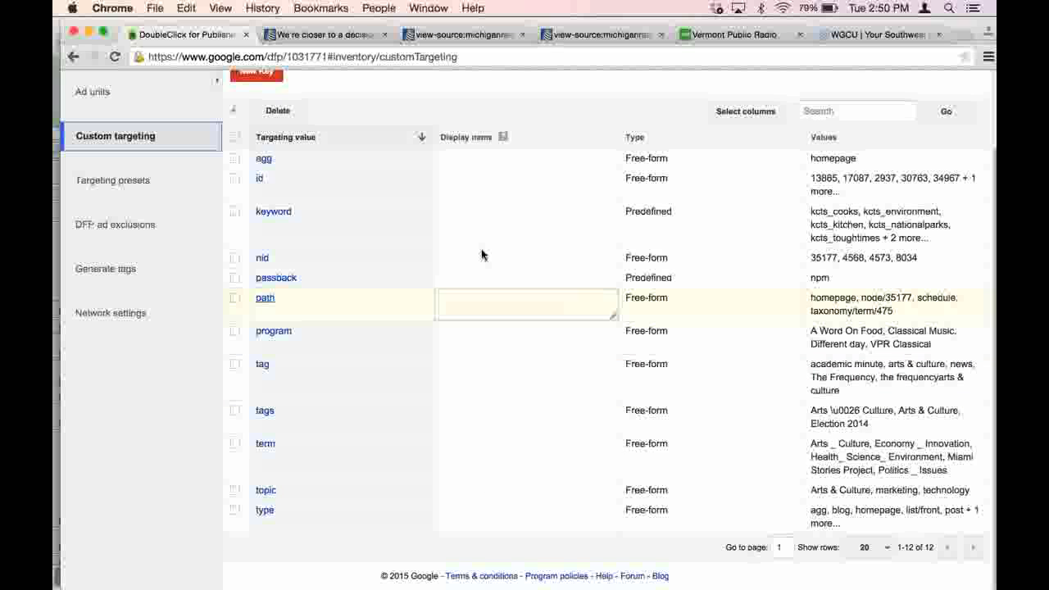
- Review the list of custom targeting keys and start creating a new key
scroll(483, 254, "up", 2)
scroll(482, 253, "down", 1)
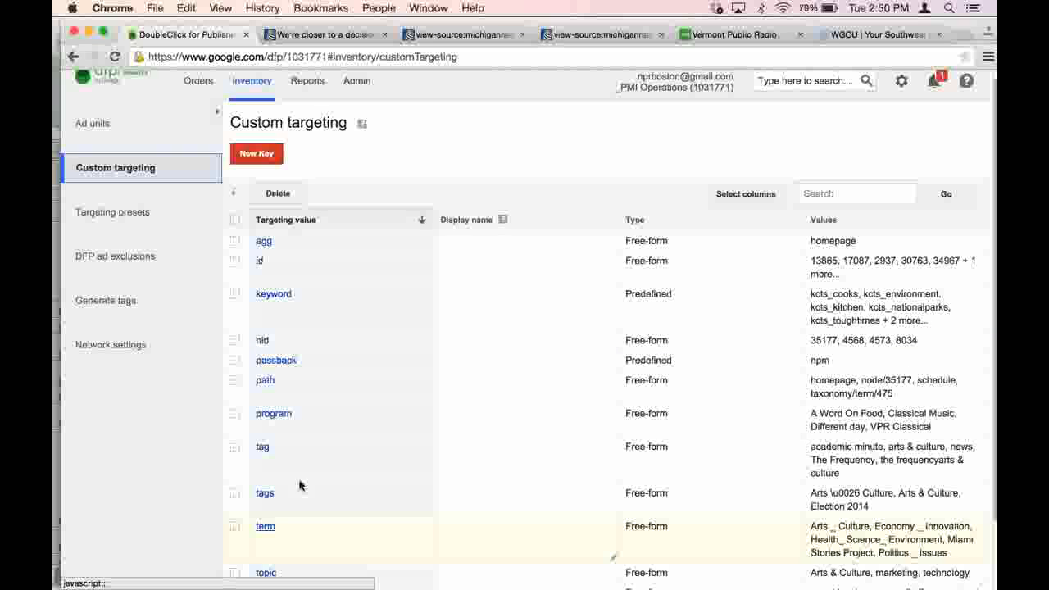
scroll(296, 456, "down", 2)
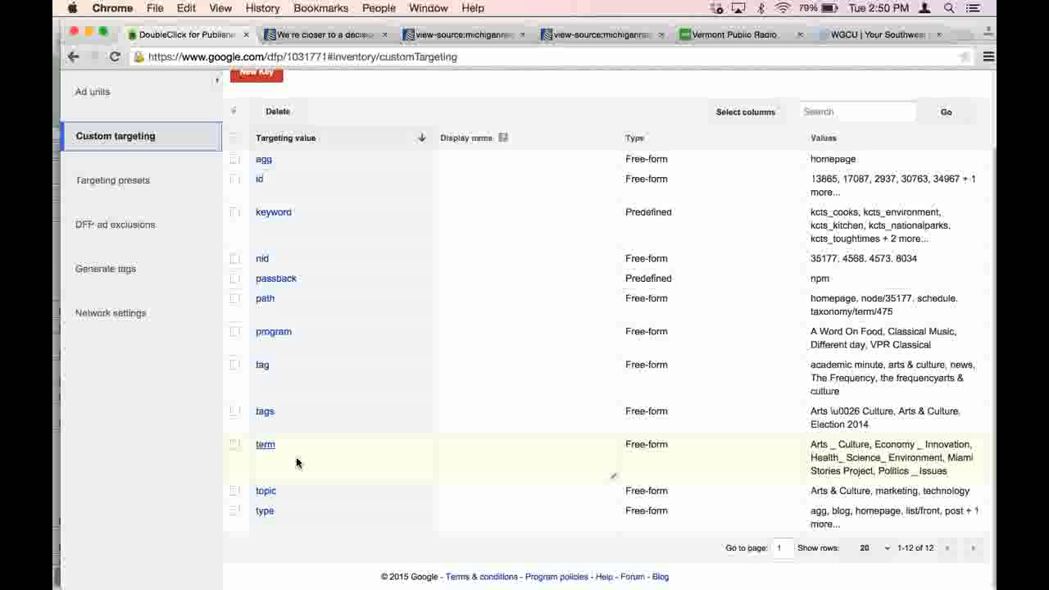
scroll(297, 462, "up", 2)
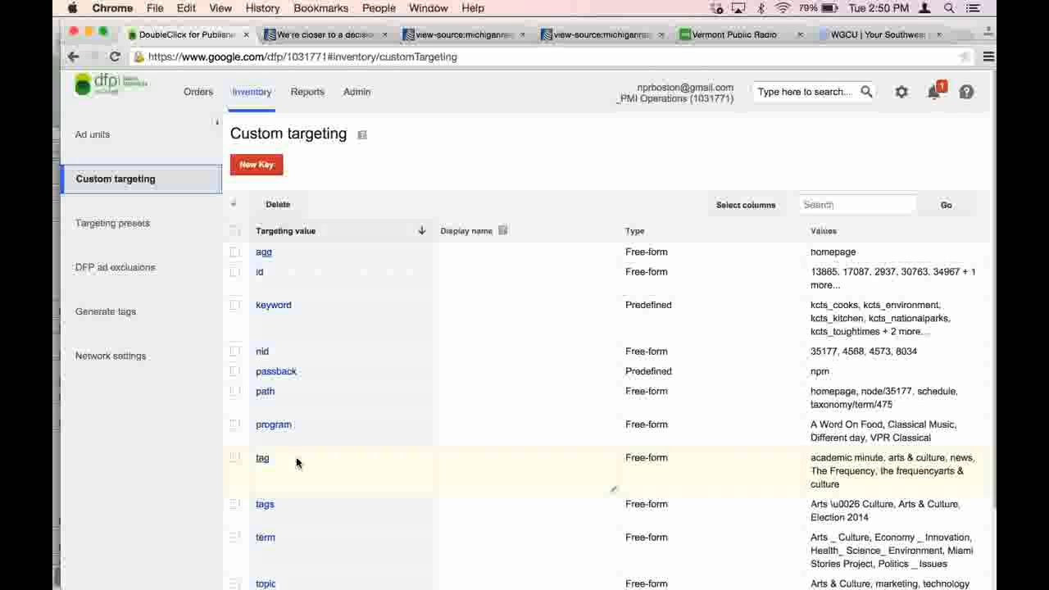
left_click(278, 165)
left_click(408, 171)
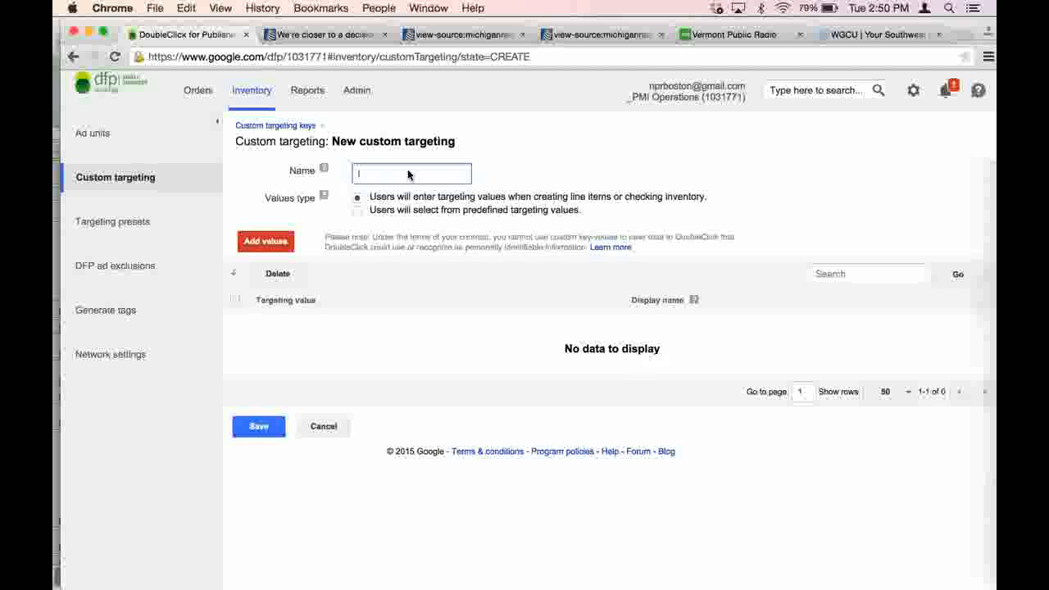
- Highlight the story's id in the TextEdit document, return to Chrome and name the new targeting key "Id"
mouse_move(986, 306)
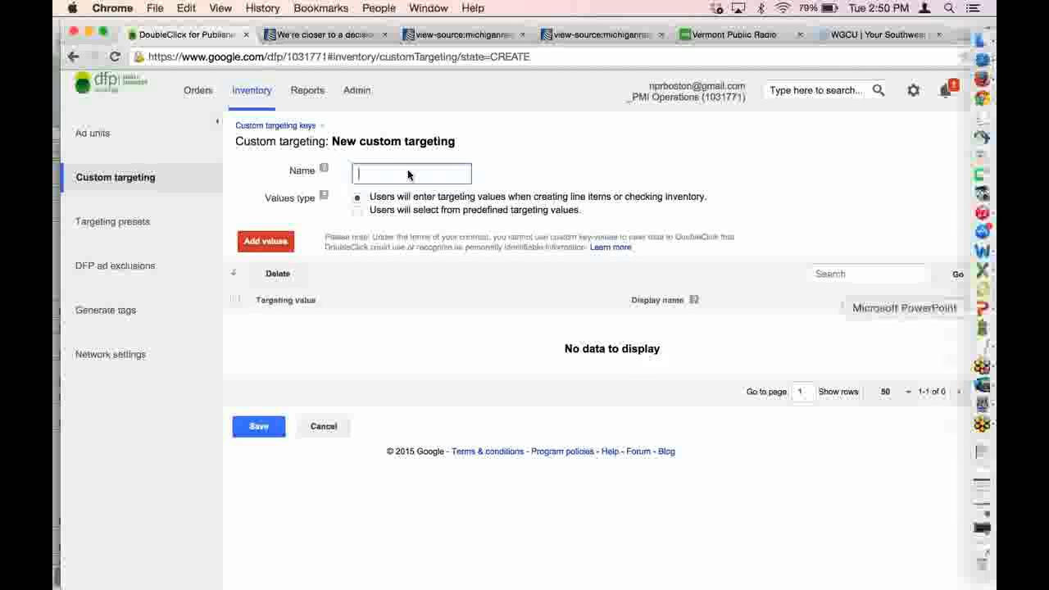
left_click(984, 347)
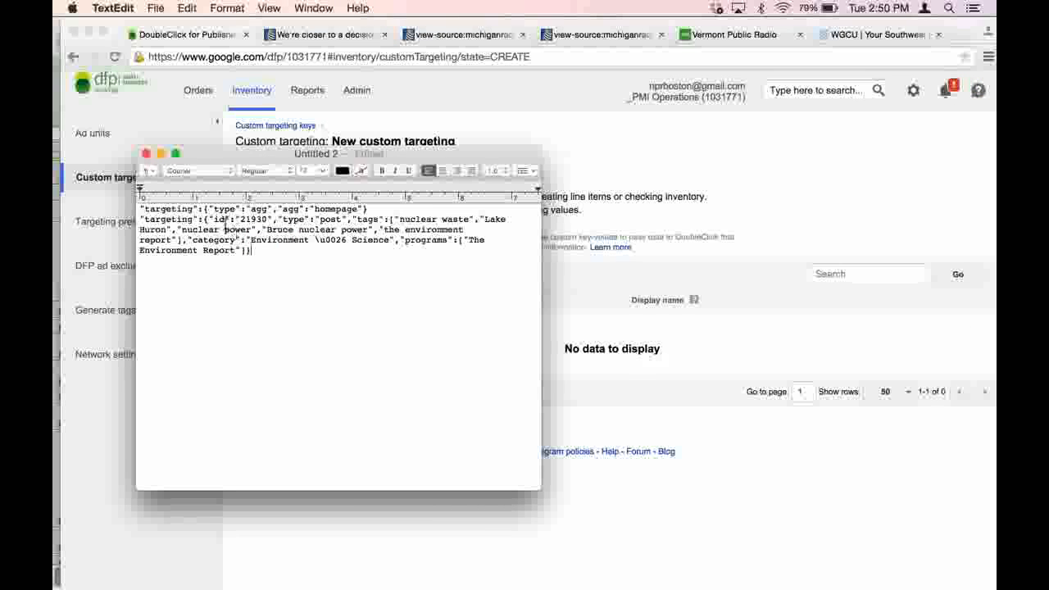
left_click_drag(217, 219, 268, 220)
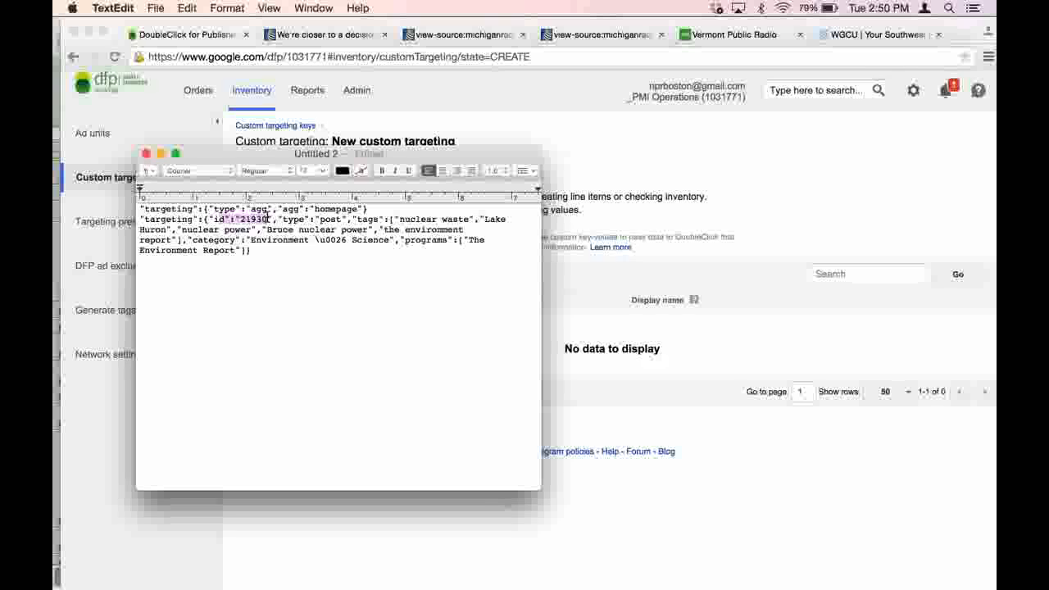
left_click(585, 169)
type("Id")
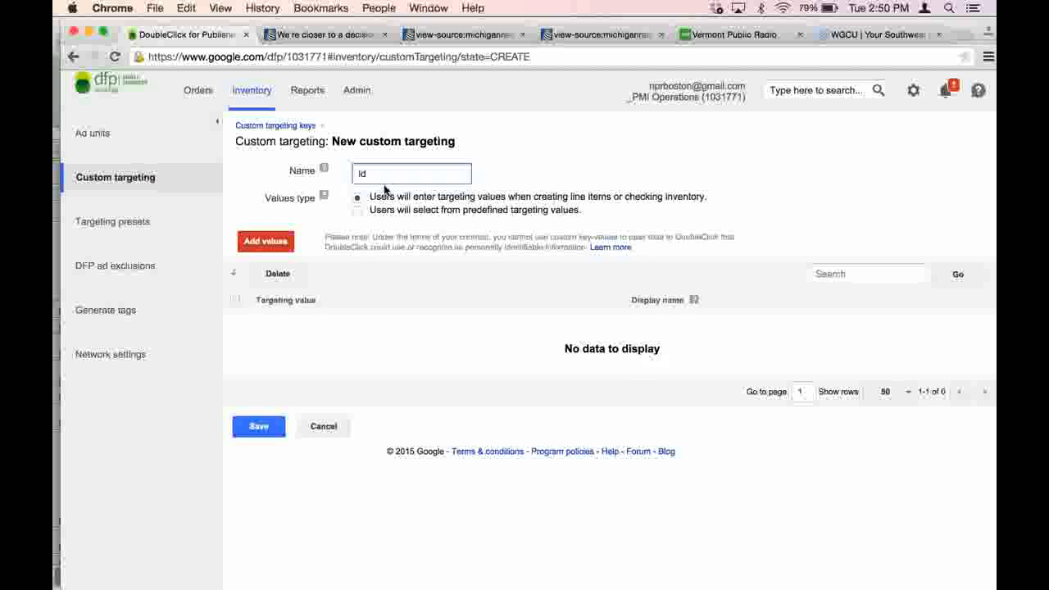
- Try adding 21903 as a value of the new key, cancel the entry and discard the unsaved key
left_click(280, 247)
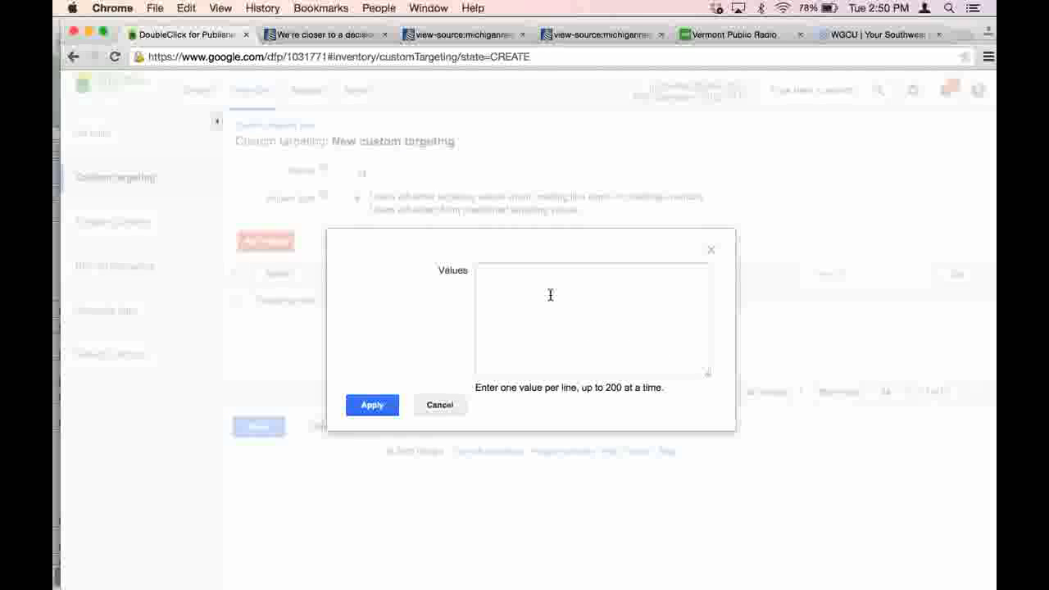
left_click(549, 294)
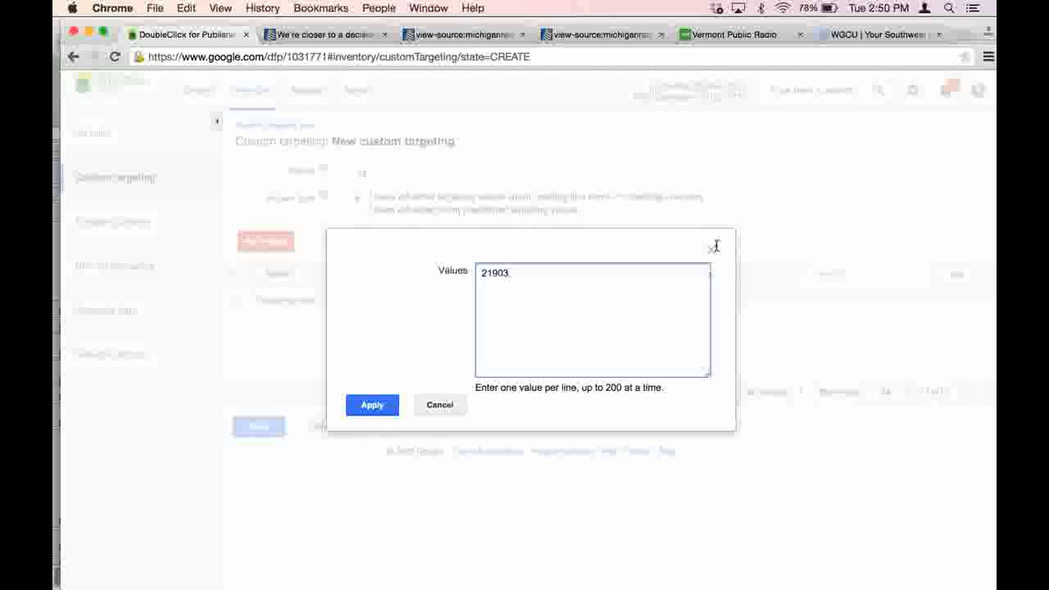
left_click(440, 405)
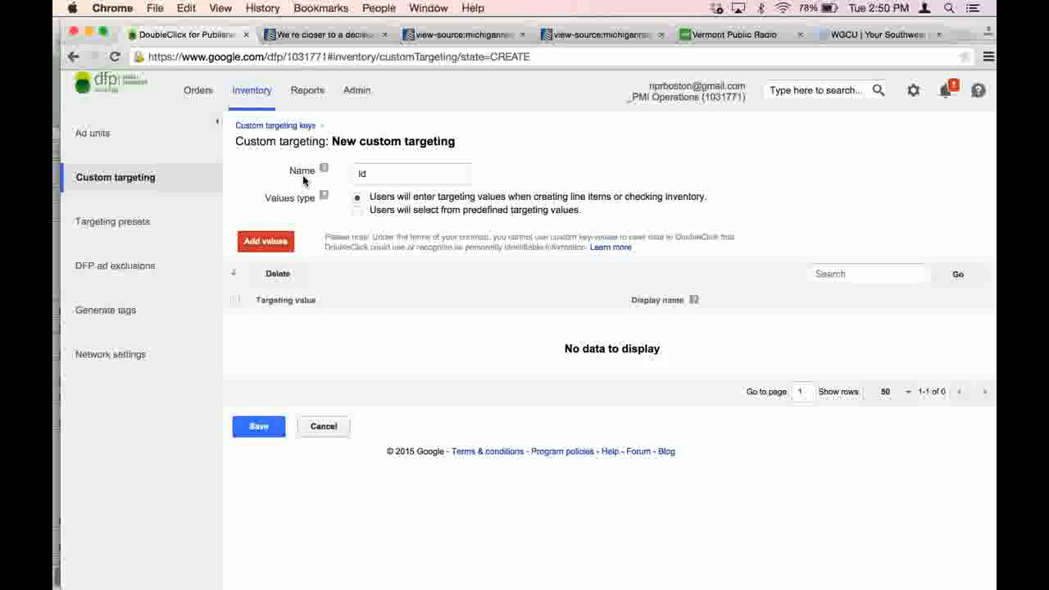
left_click(298, 128)
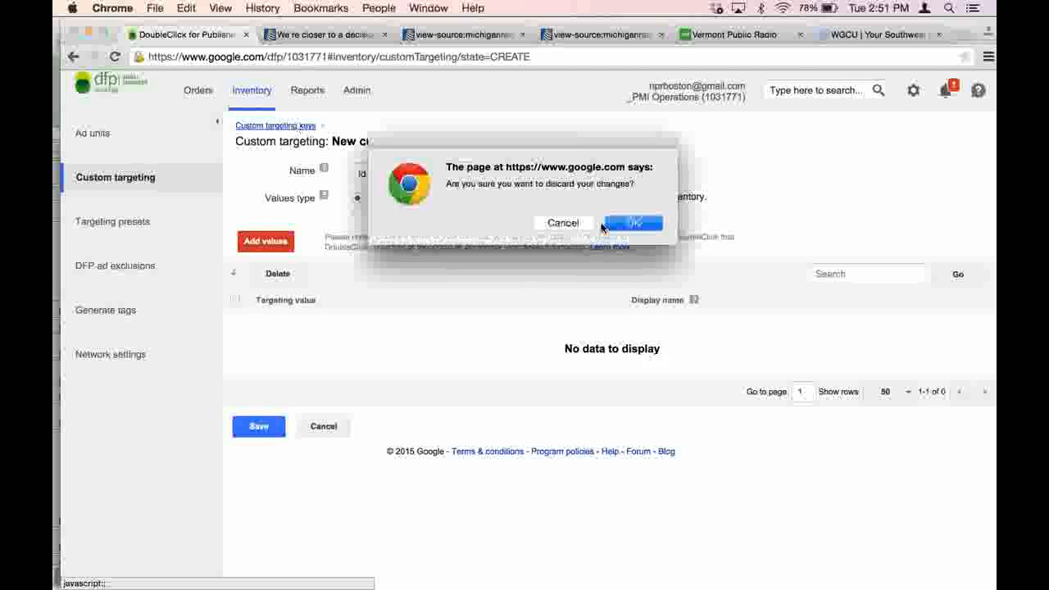
left_click(632, 226)
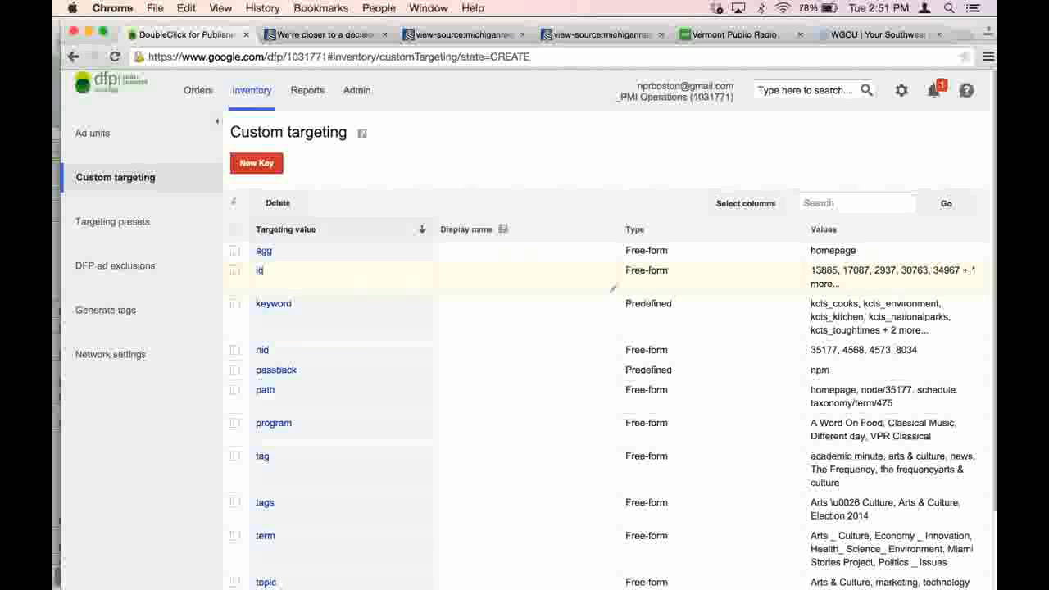
- Open the existing id key to examine its targeting values and select the value 30763
left_click(613, 289)
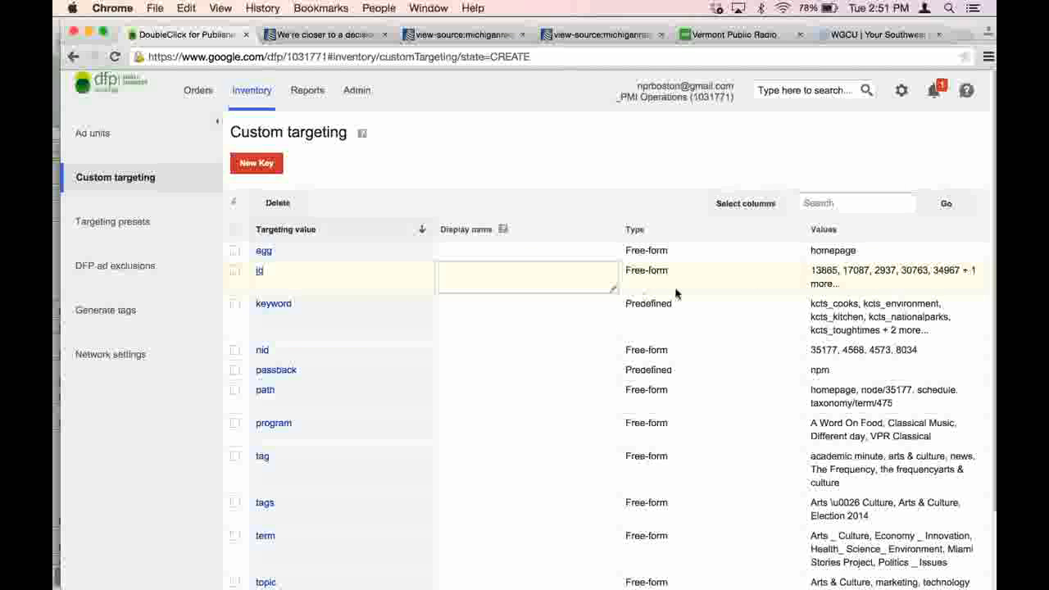
left_click(259, 271)
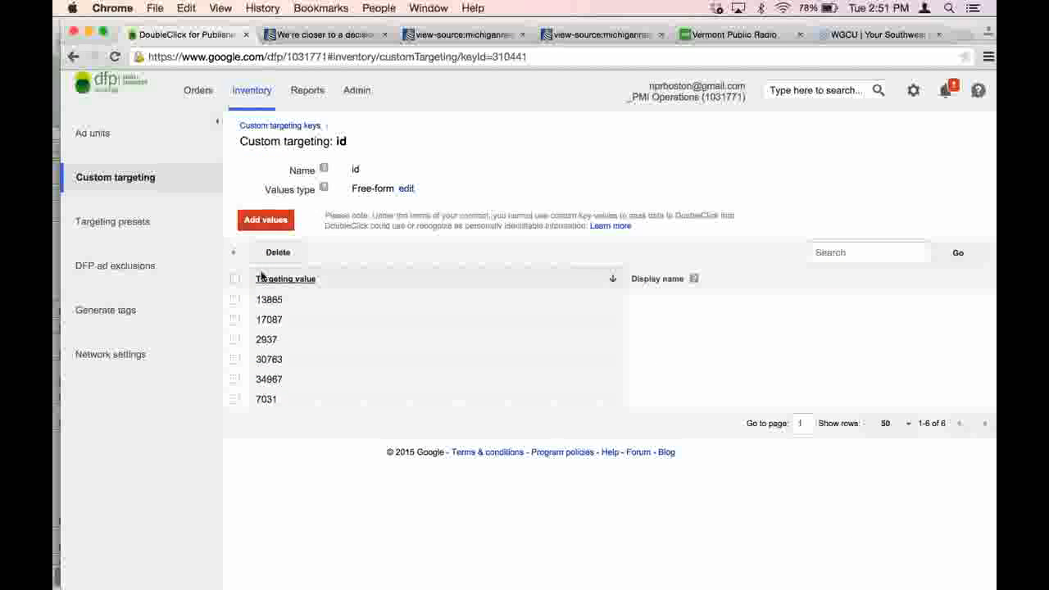
left_click(235, 361)
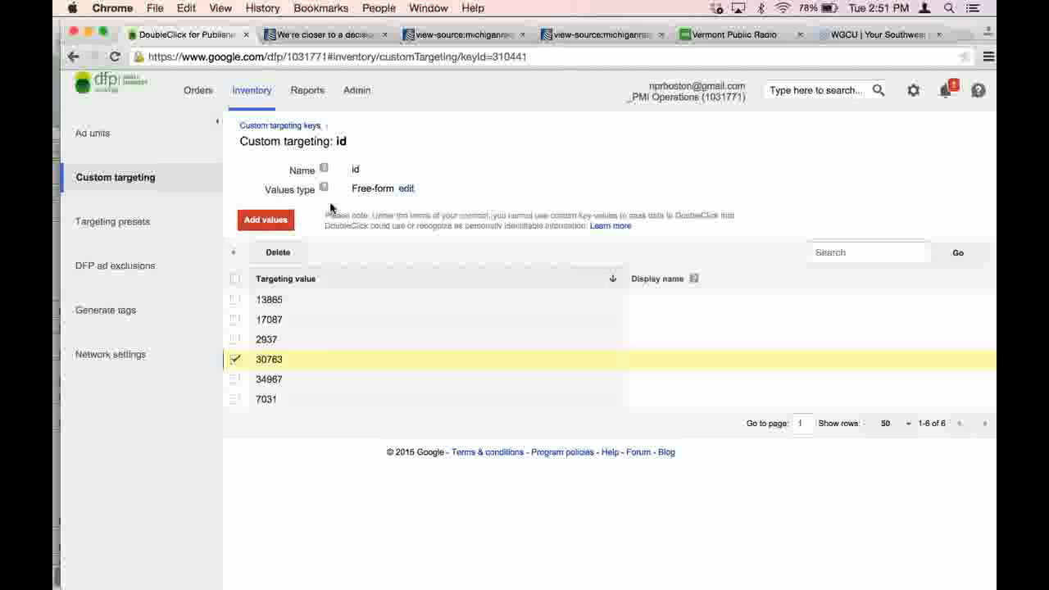
- Open the Main Line Item of the first NPR Digital Services order and go to its Add targeting section
left_click(201, 92)
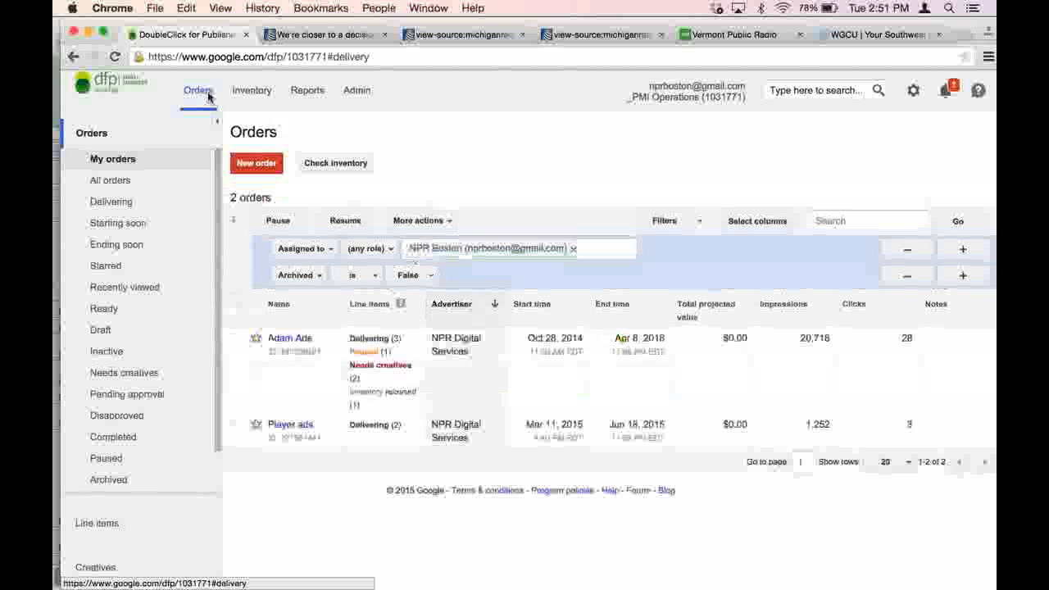
left_click(300, 339)
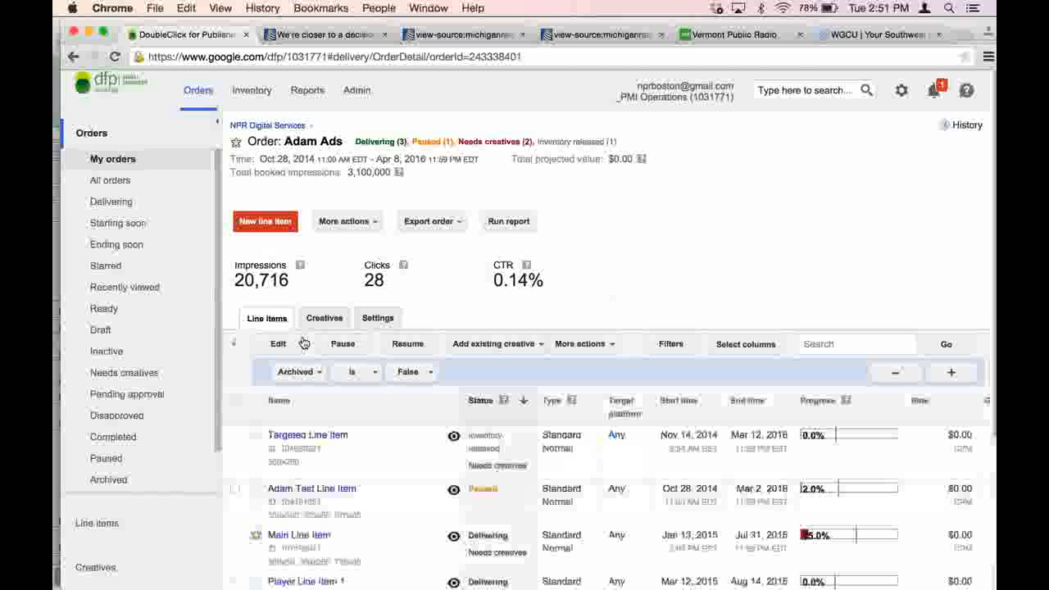
scroll(303, 338, "down", 5)
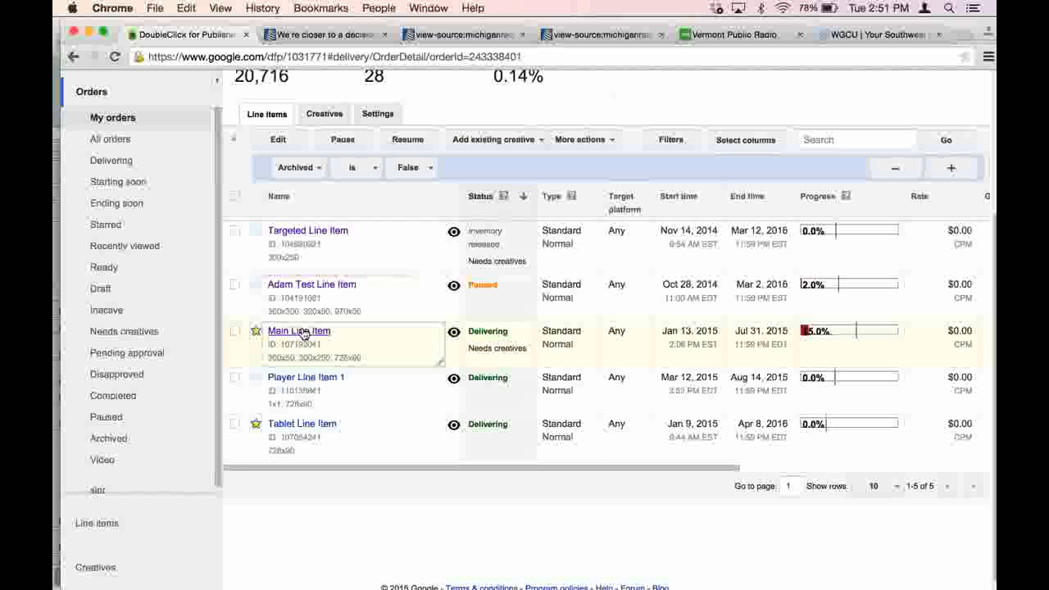
left_click(304, 336)
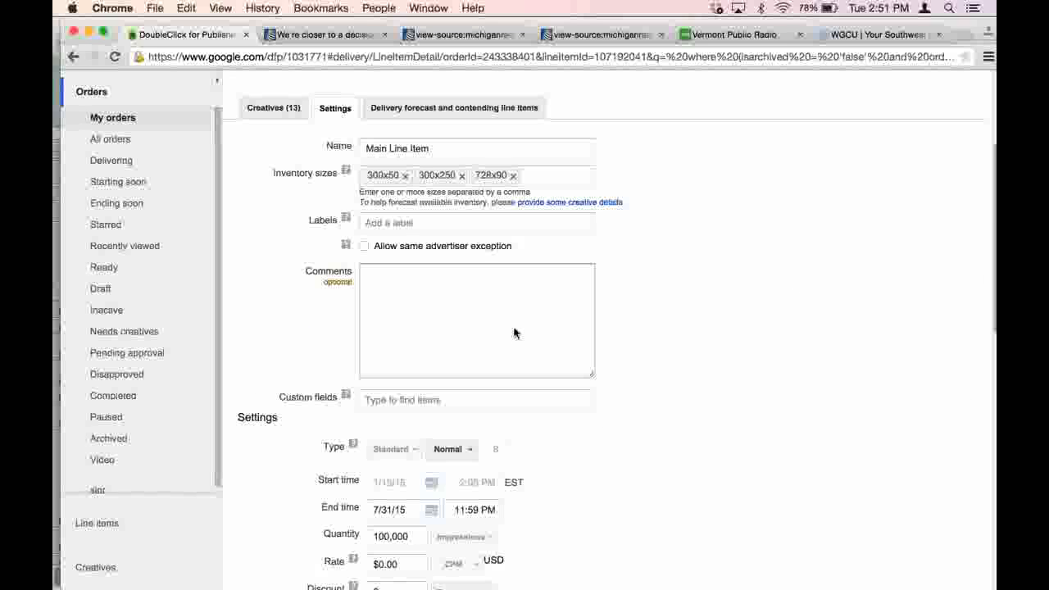
scroll(680, 277, "down", 3)
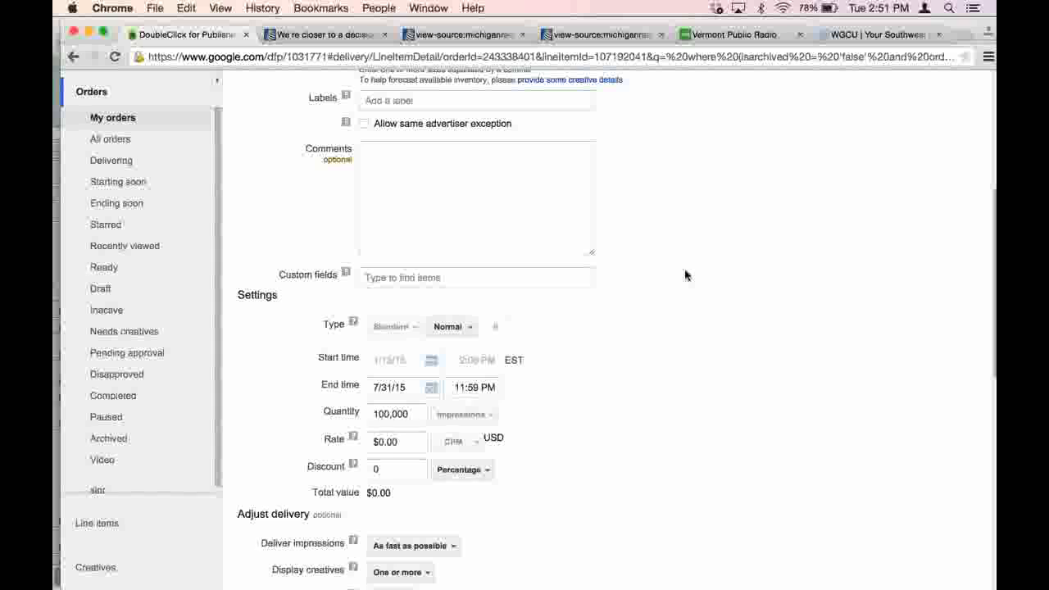
scroll(686, 276, "down", 10)
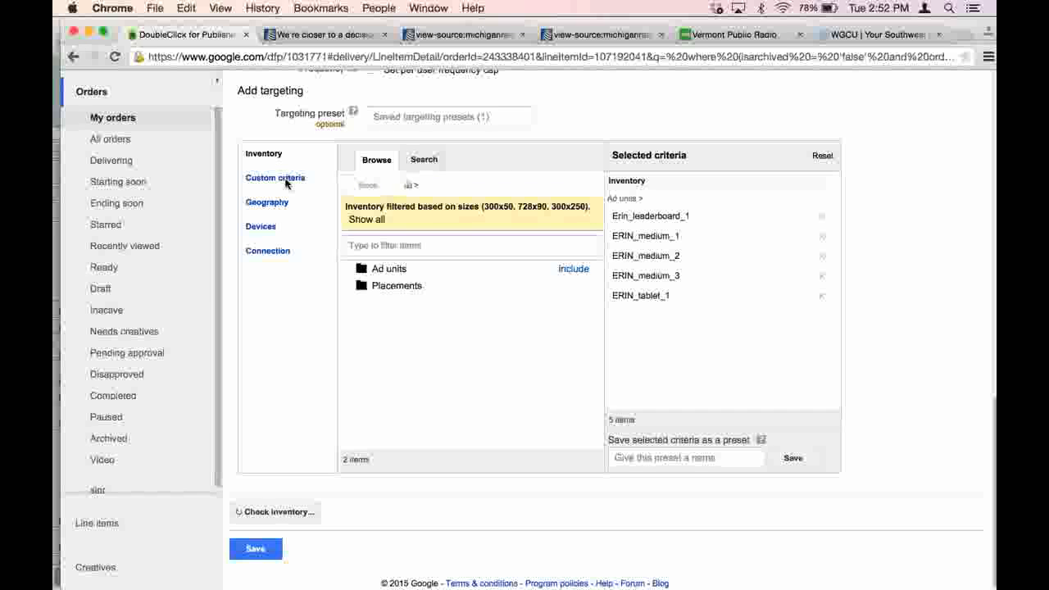
- Browse the available keys in the line item's custom criteria and choose the id key
left_click(287, 179)
left_click(362, 190)
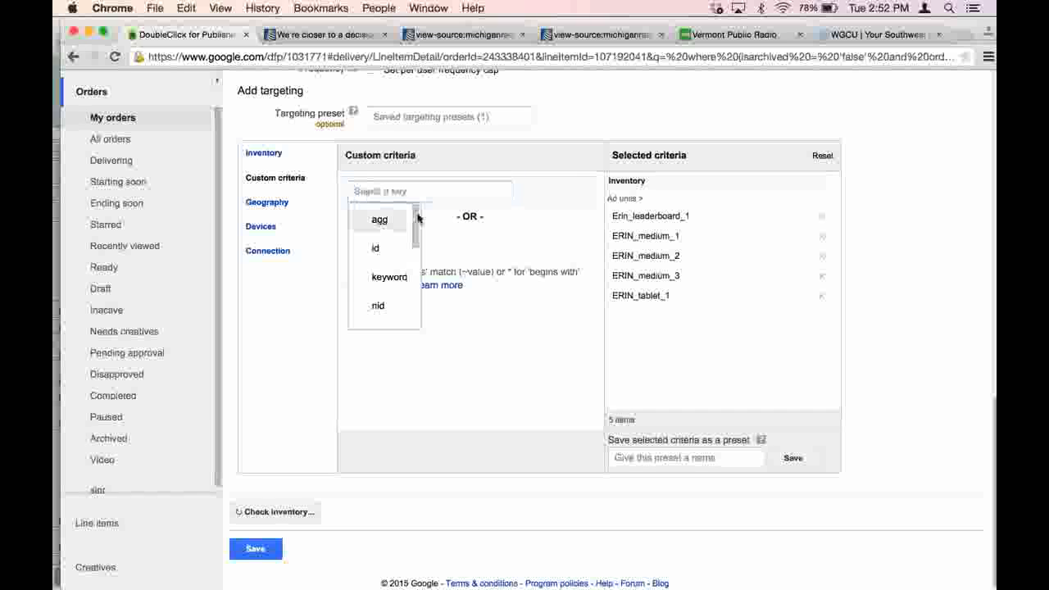
left_click_drag(415, 223, 419, 301)
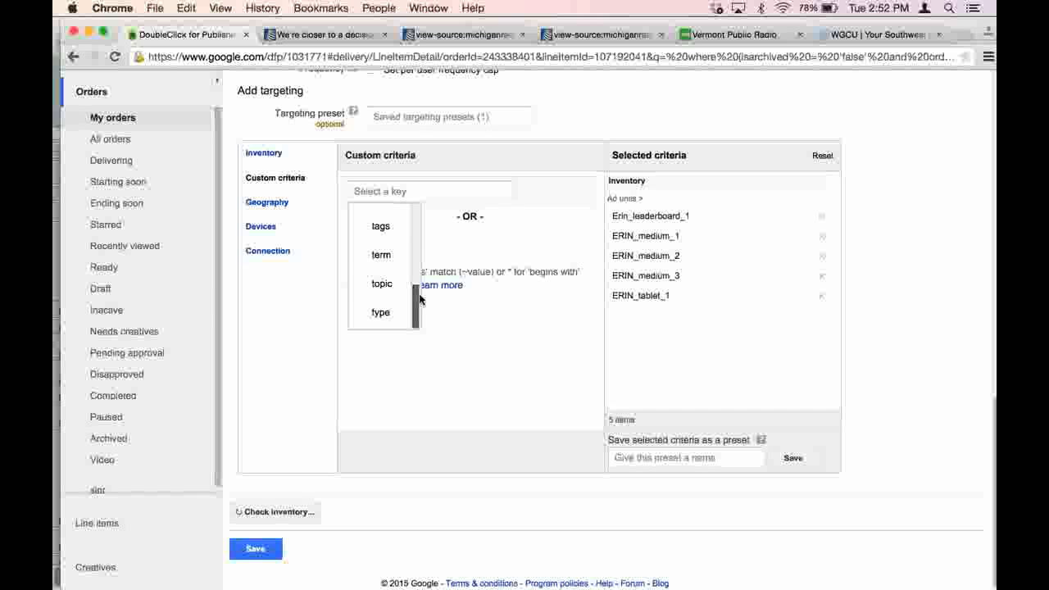
scroll(417, 210, "up", 5)
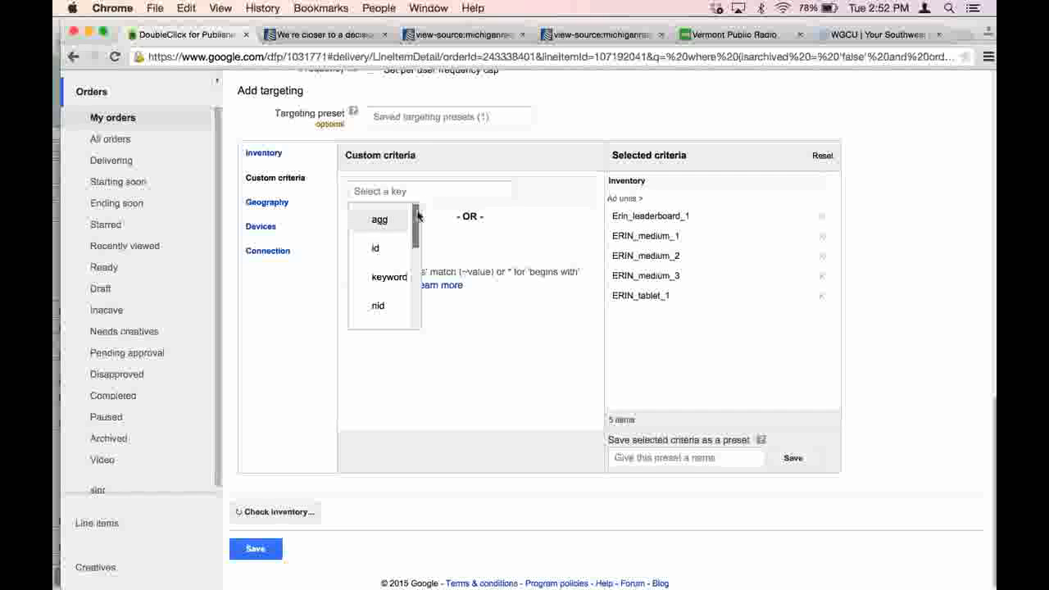
left_click(379, 247)
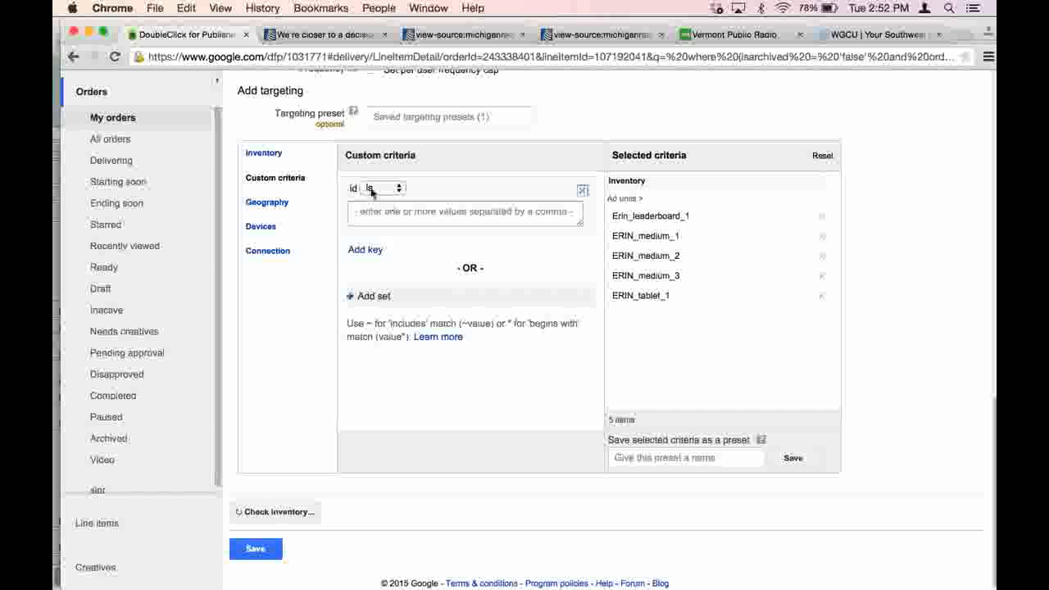
- Try the criterion "id is 2937" on the line item, then remove it from the selected criteria
left_click(397, 191)
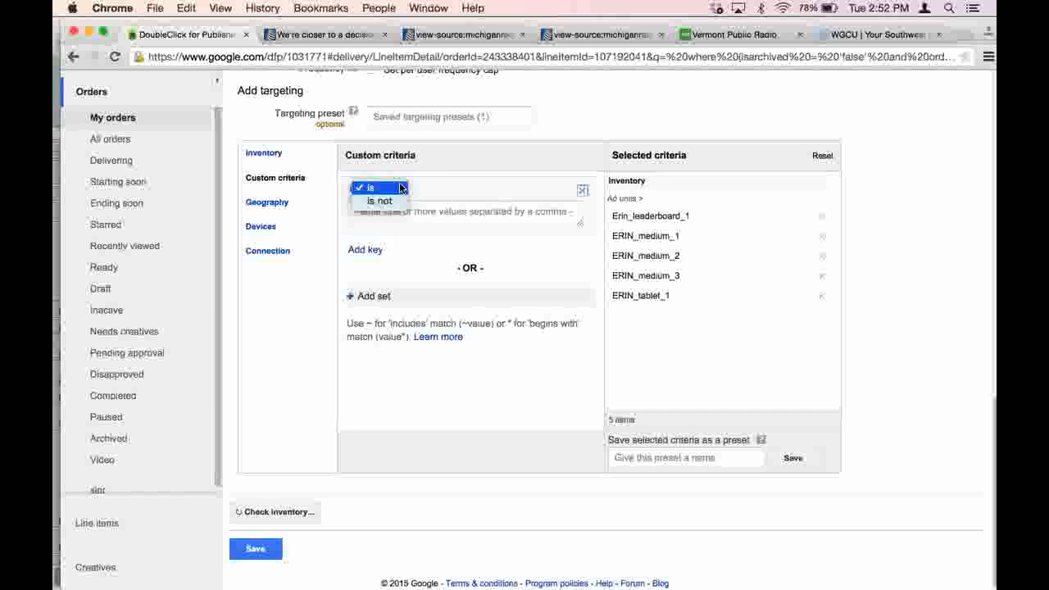
left_click(399, 188)
left_click(422, 211)
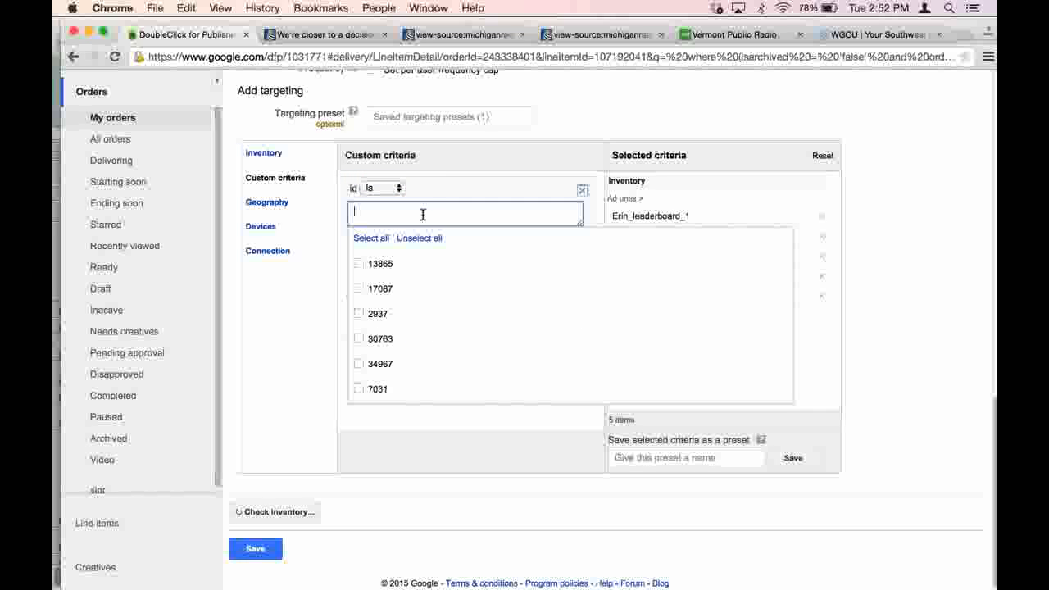
type("29")
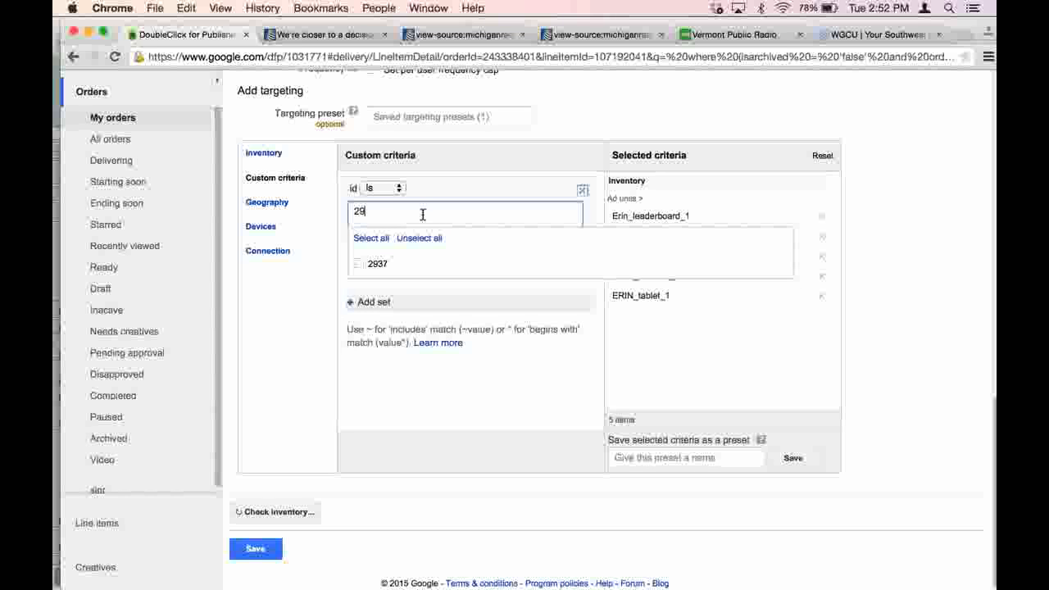
left_click(358, 264)
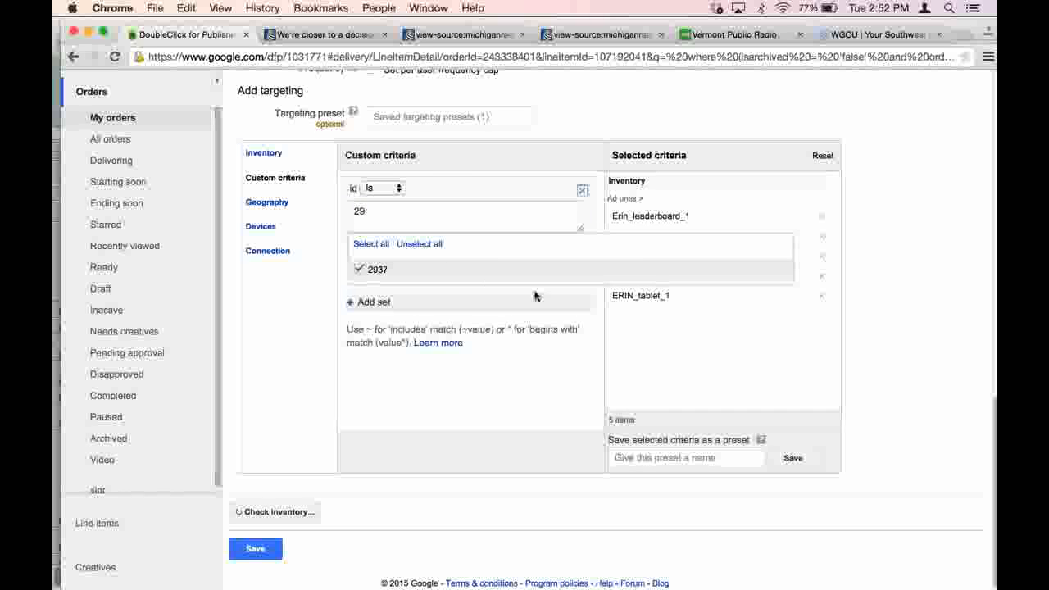
left_click(374, 301)
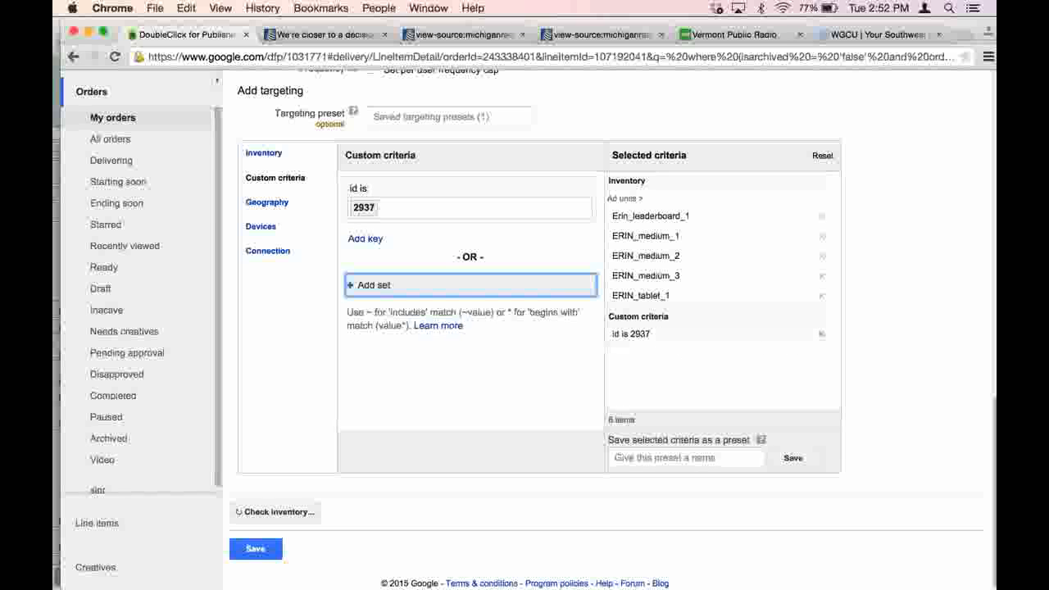
left_click(820, 336)
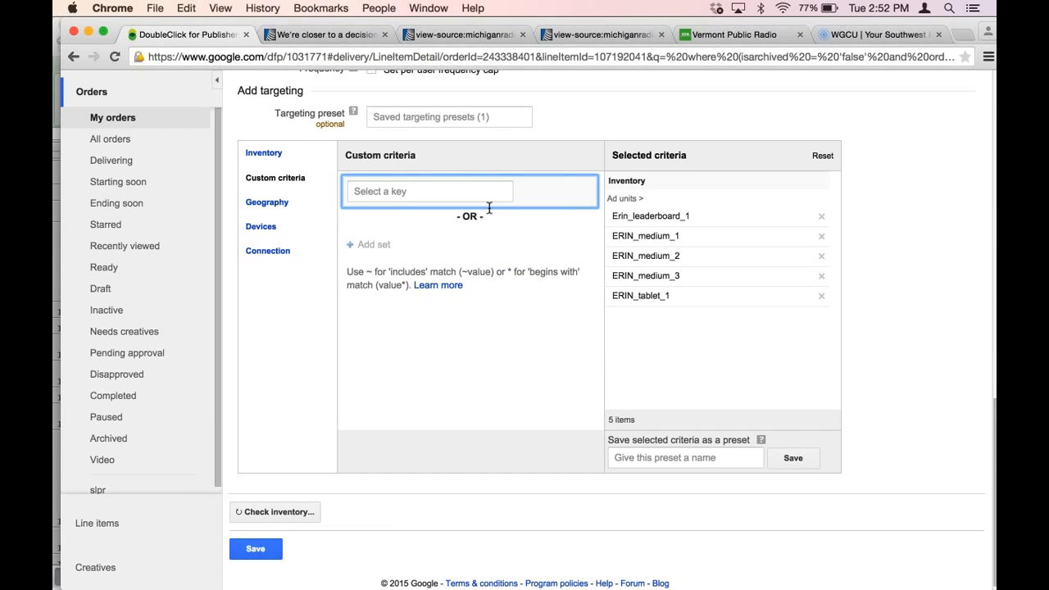
- Choose the agg key in the line item's custom criteria and check its match operators, keeping "is"
left_click(474, 194)
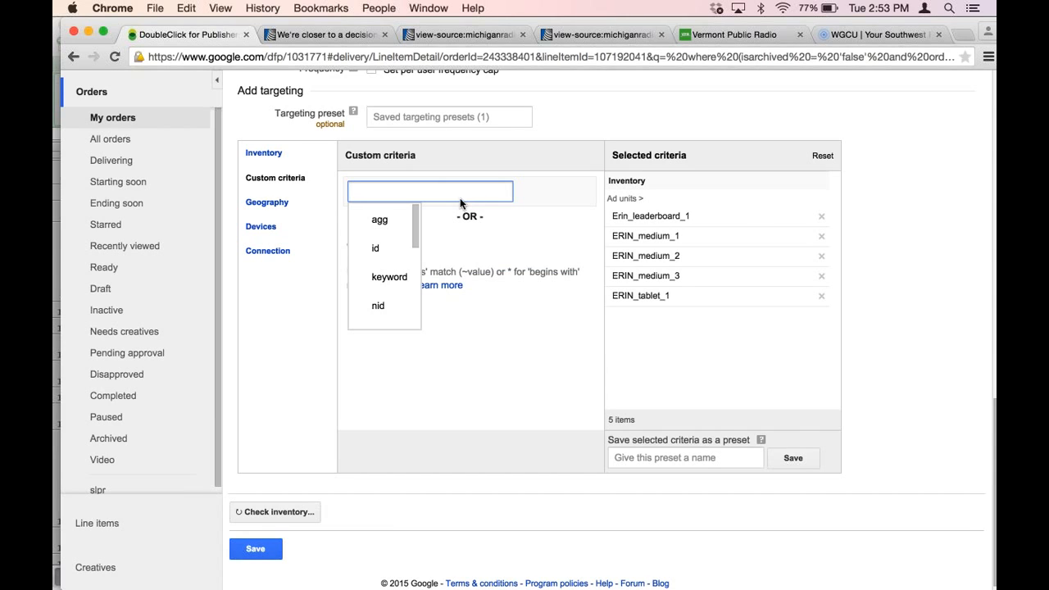
left_click(378, 219)
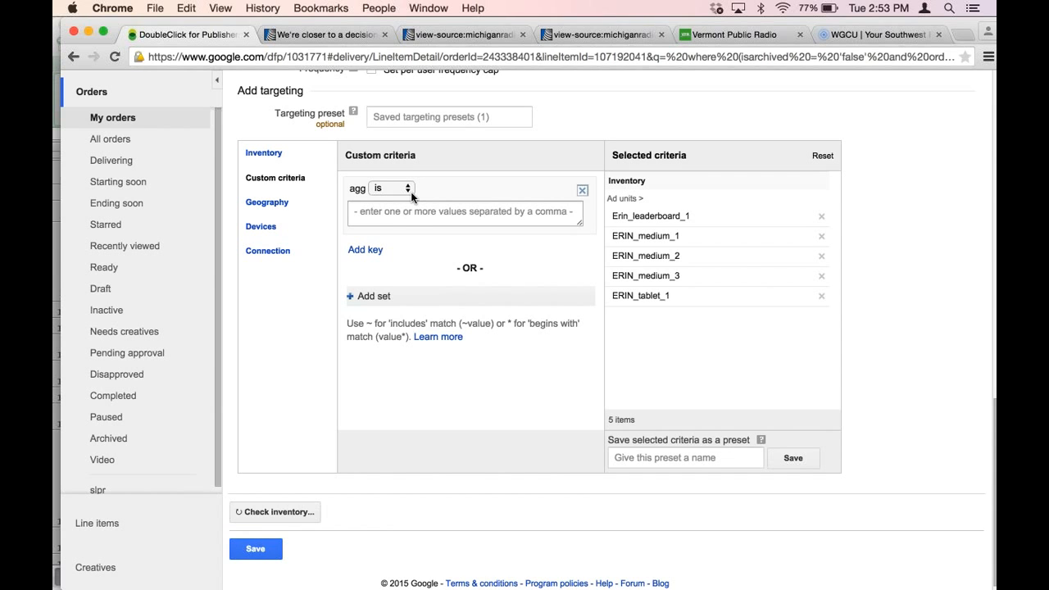
left_click(407, 189)
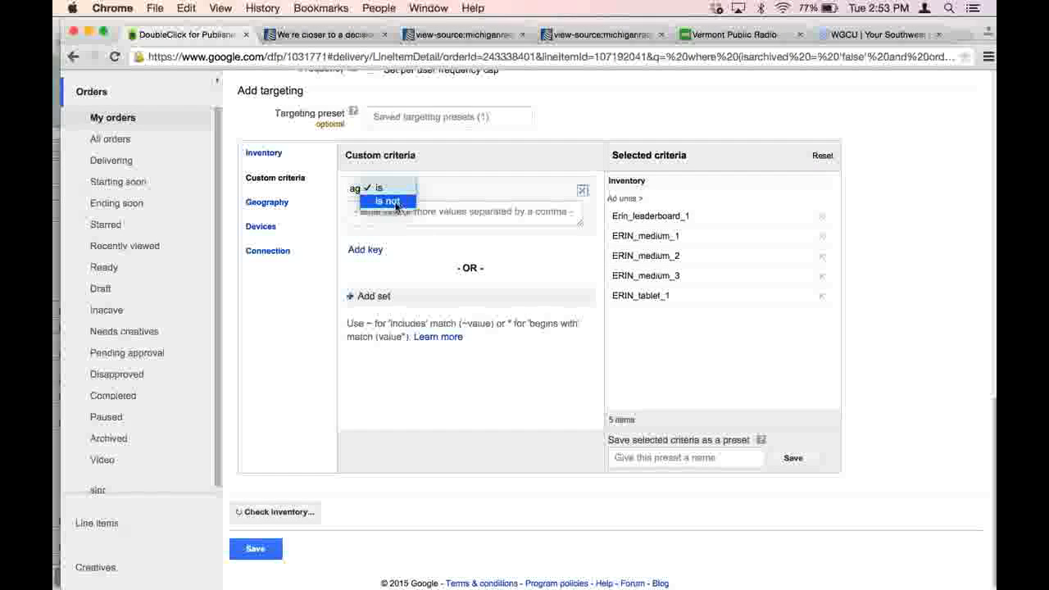
left_click(447, 190)
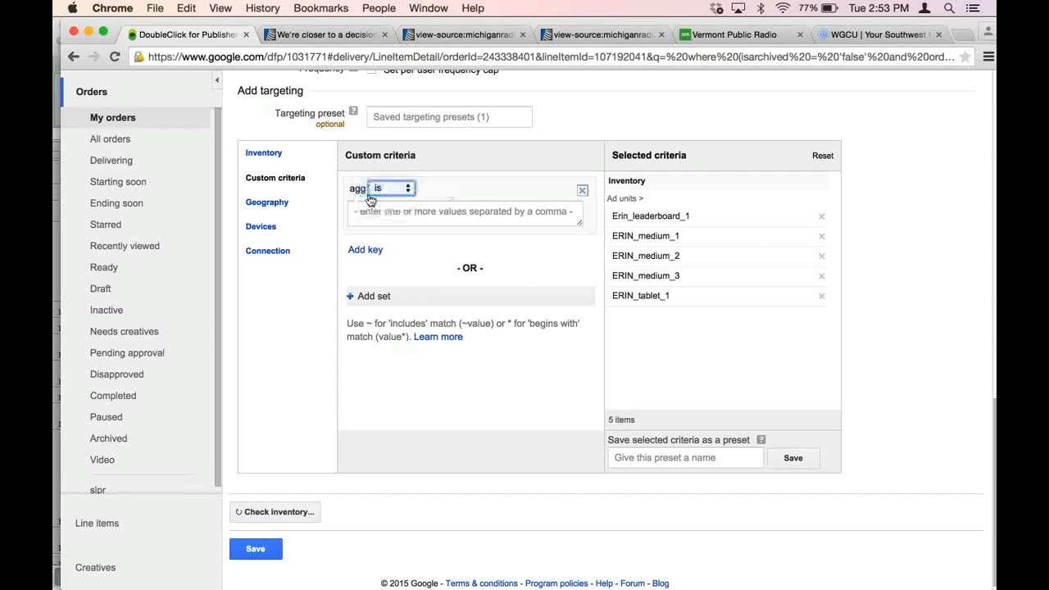
- Add the id key to the same criteria set and define it as "id is not 2937"
left_click(360, 250)
left_click(368, 254)
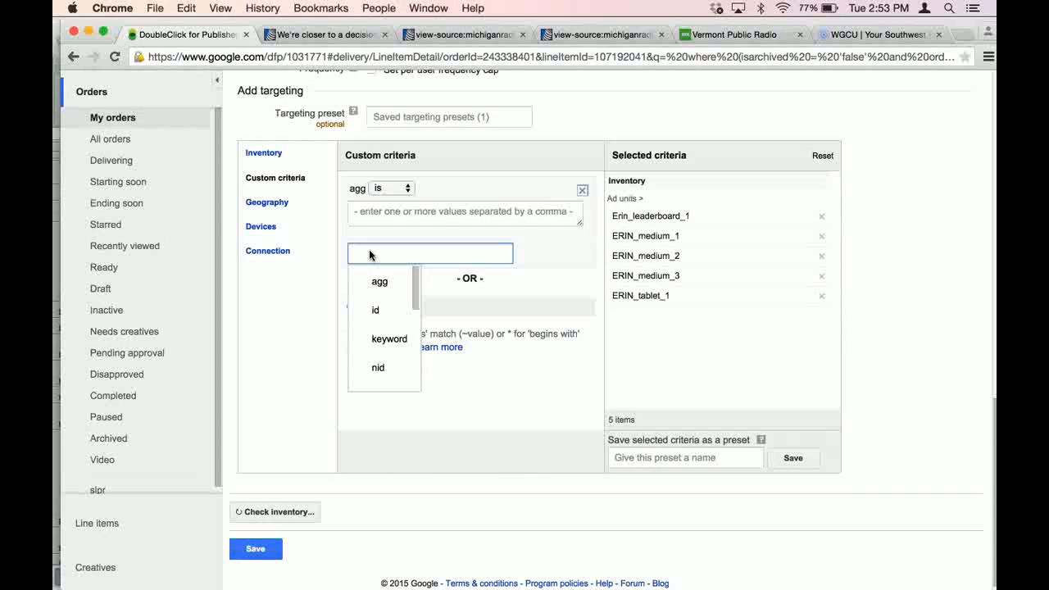
left_click(376, 310)
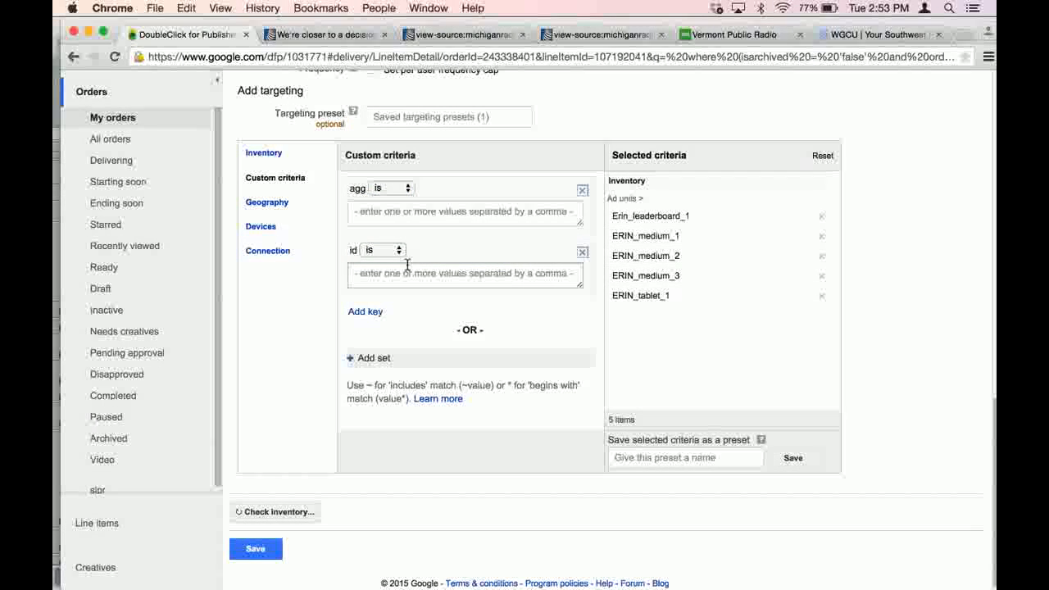
left_click(389, 250)
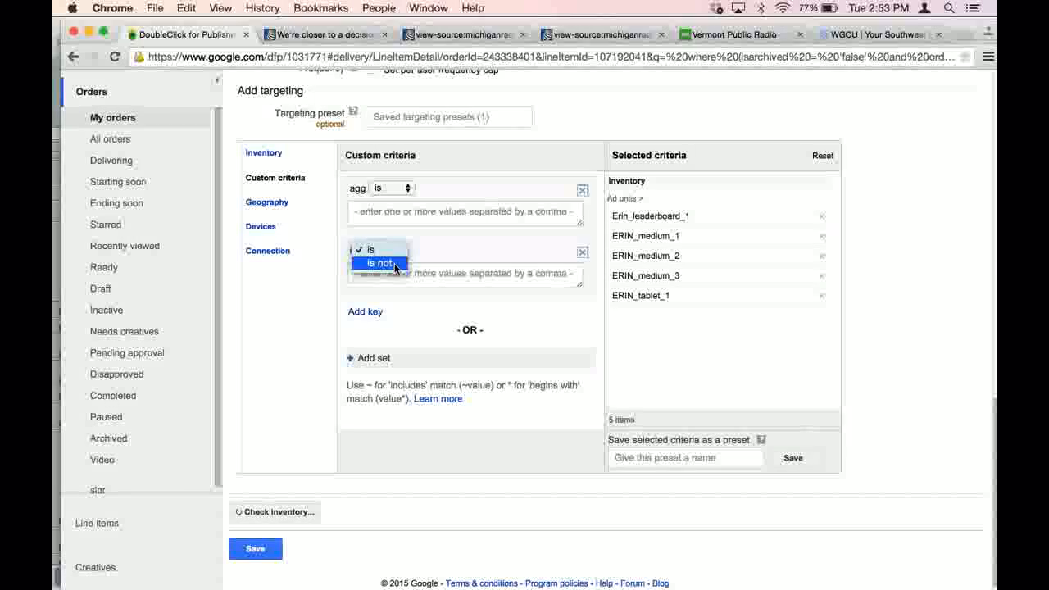
left_click(395, 263)
left_click(396, 273)
type("2")
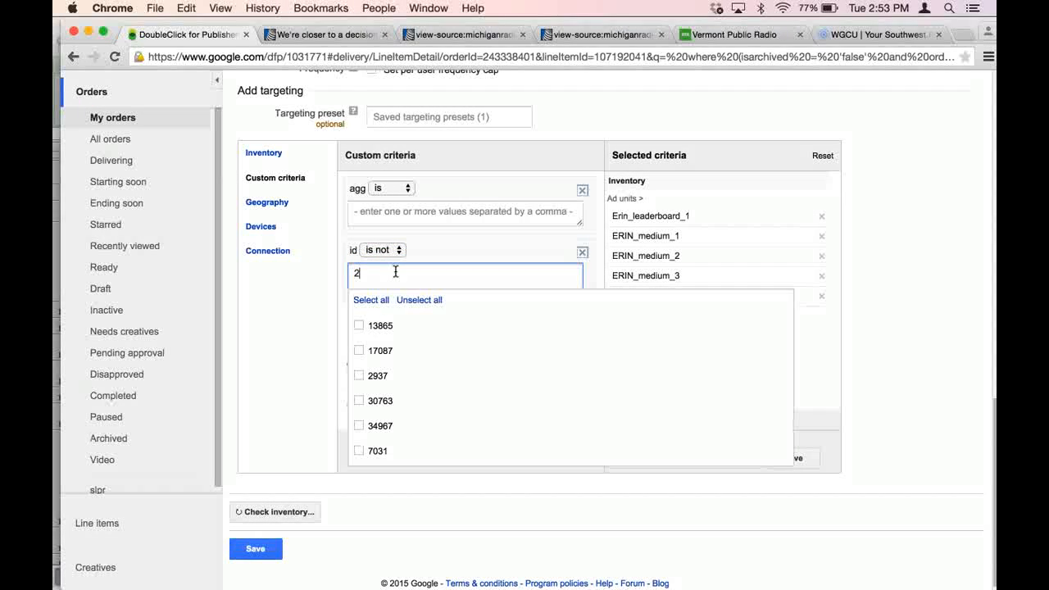
type("9")
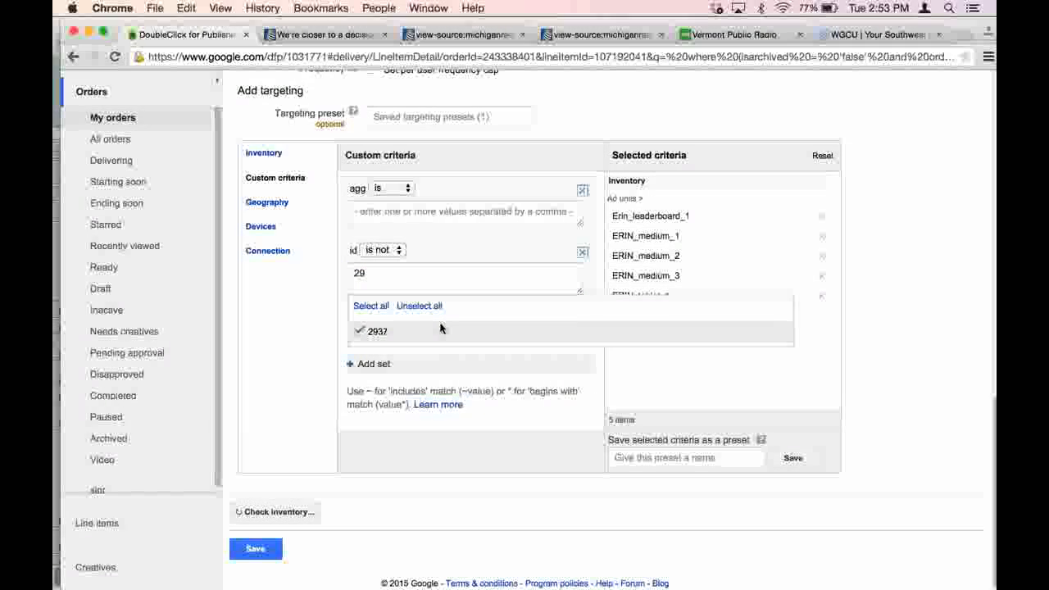
left_click(380, 369)
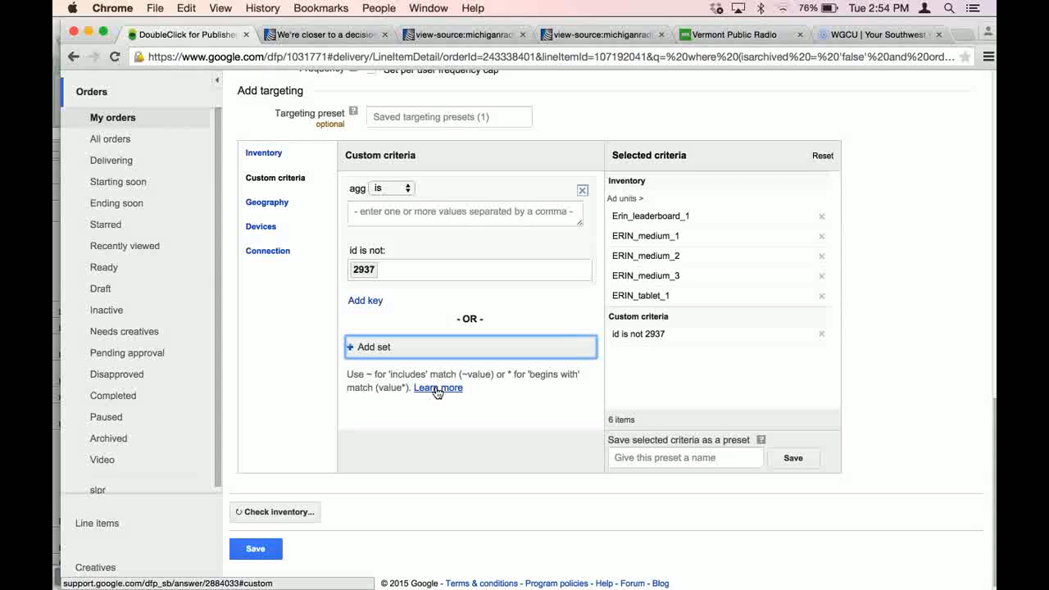
- Go to the open Vermont Public Radio site and examine the leaderboard and the ad beside the first story
mouse_move(988, 366)
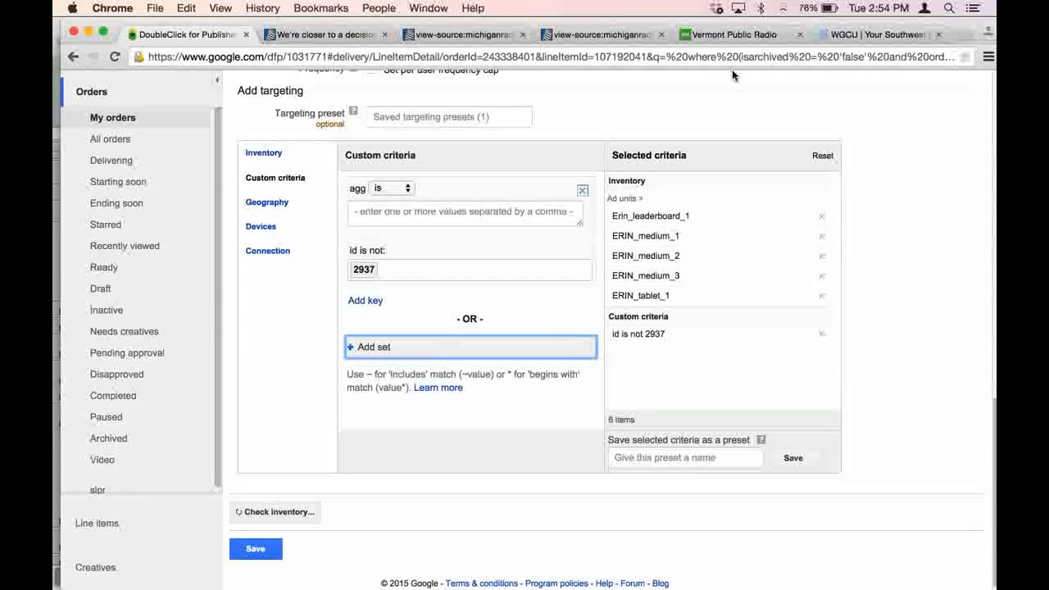
left_click(731, 35)
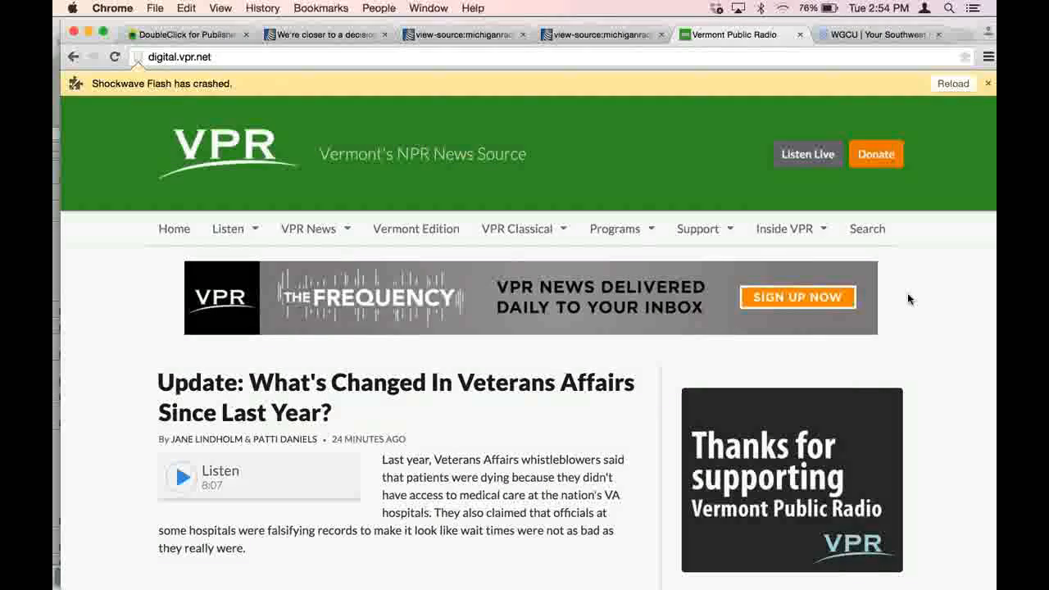
scroll(908, 299, "down", 1)
scroll(908, 298, "down", 3)
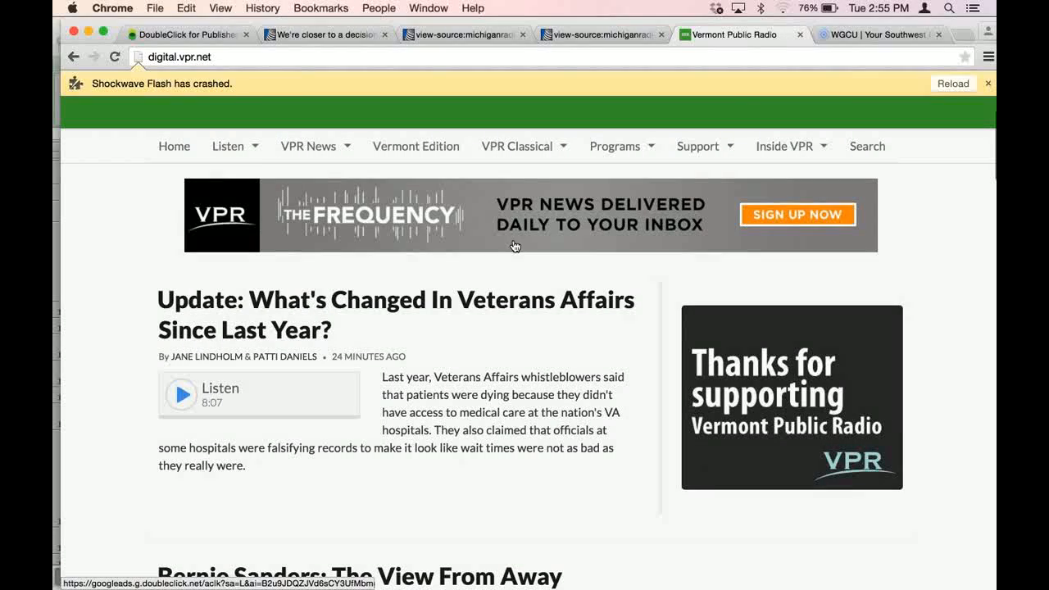
scroll(911, 244, "down", 3)
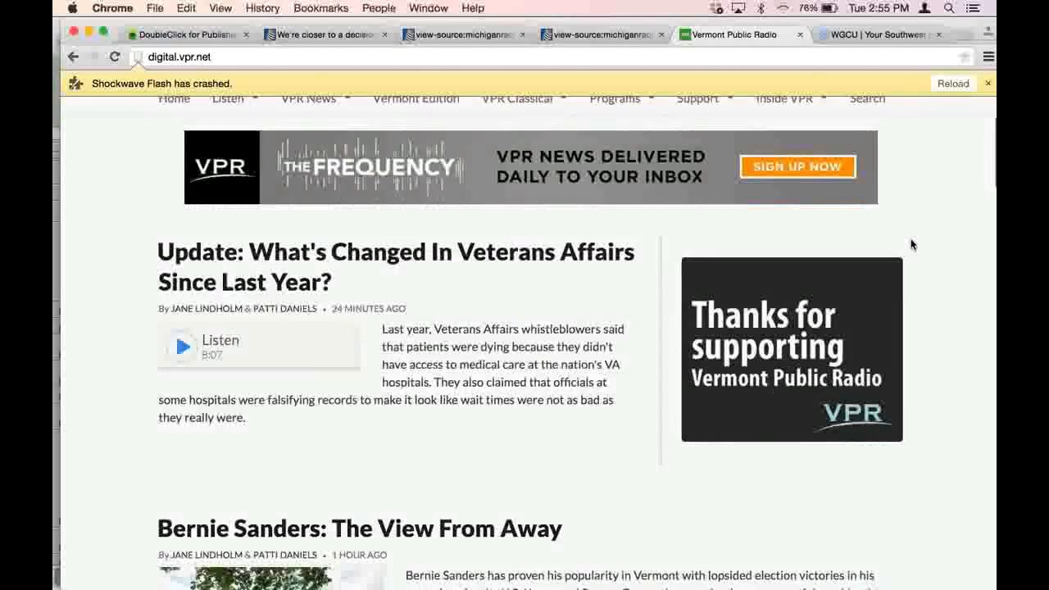
scroll(912, 244, "up", 3)
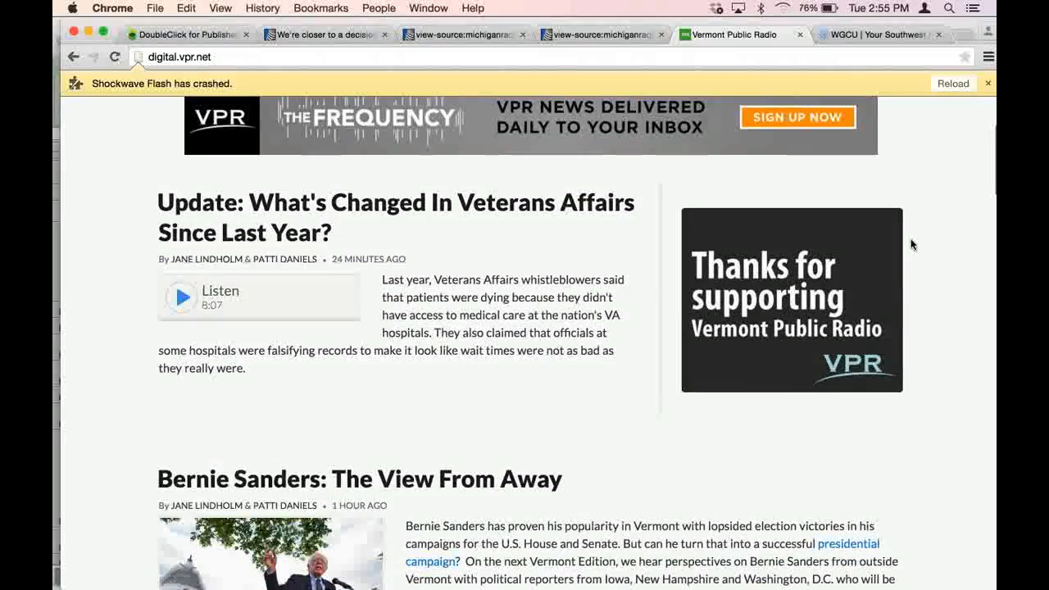
scroll(912, 244, "down", 3)
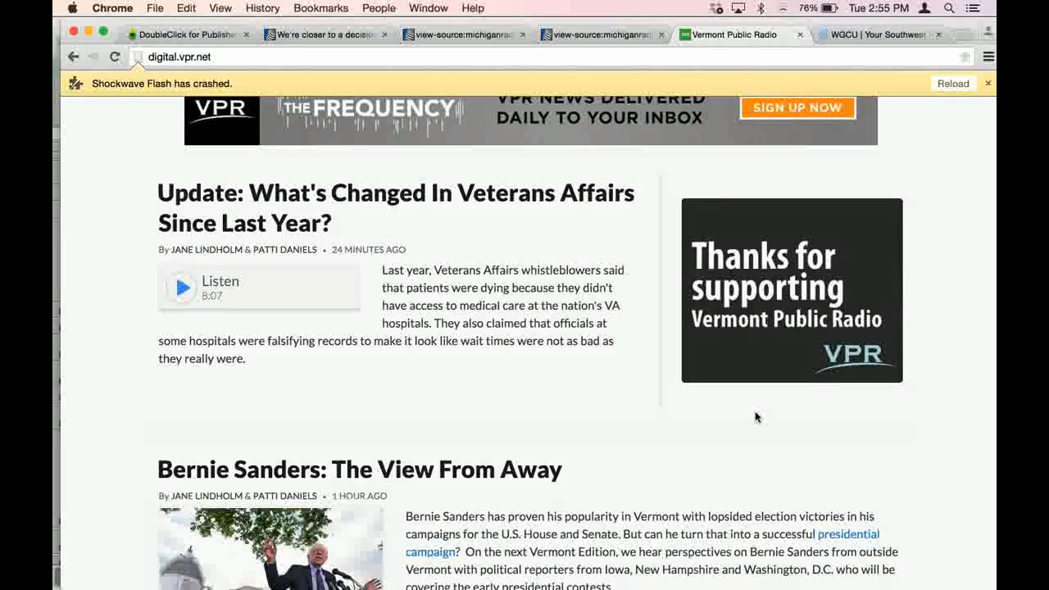
- Examine how the remaining ads are spaced beside the stories down the Vermont Public Radio home page, and return to its top
scroll(756, 417, "down", 2)
scroll(755, 417, "down", 1)
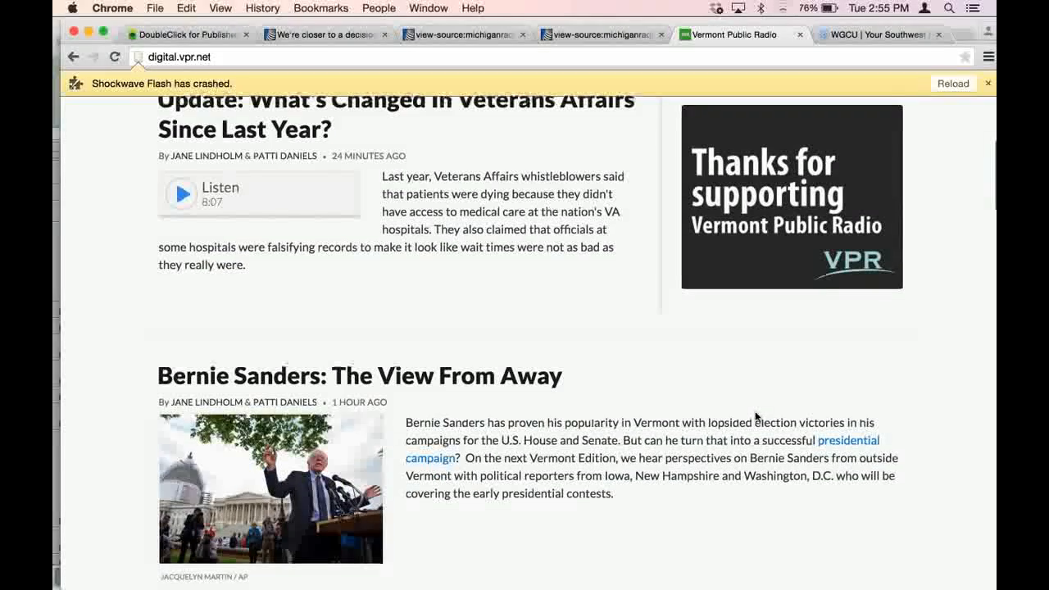
scroll(755, 417, "down", 3)
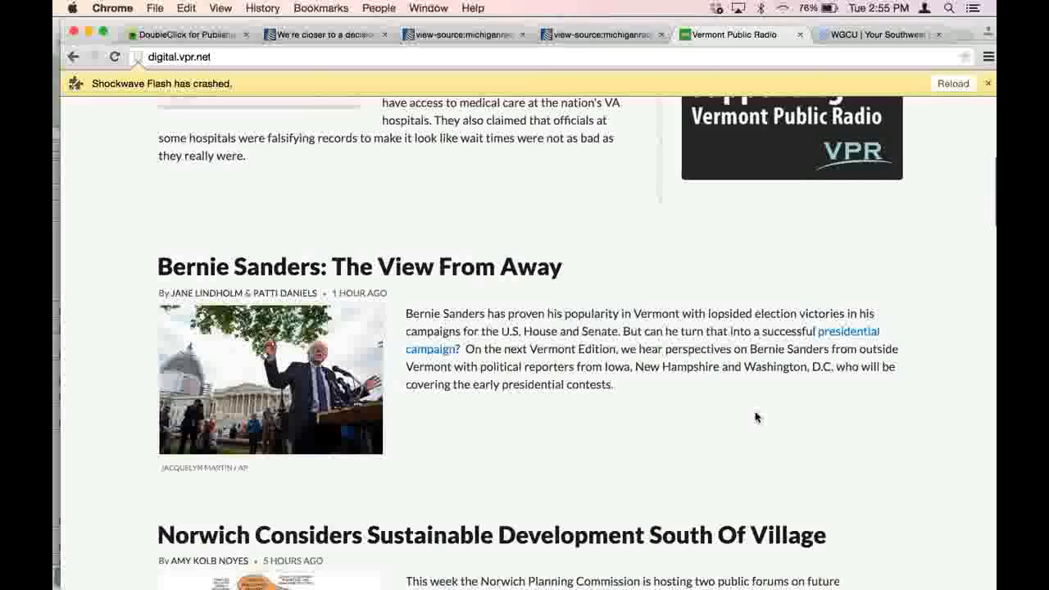
scroll(756, 417, "down", 2)
scroll(756, 417, "down", 15)
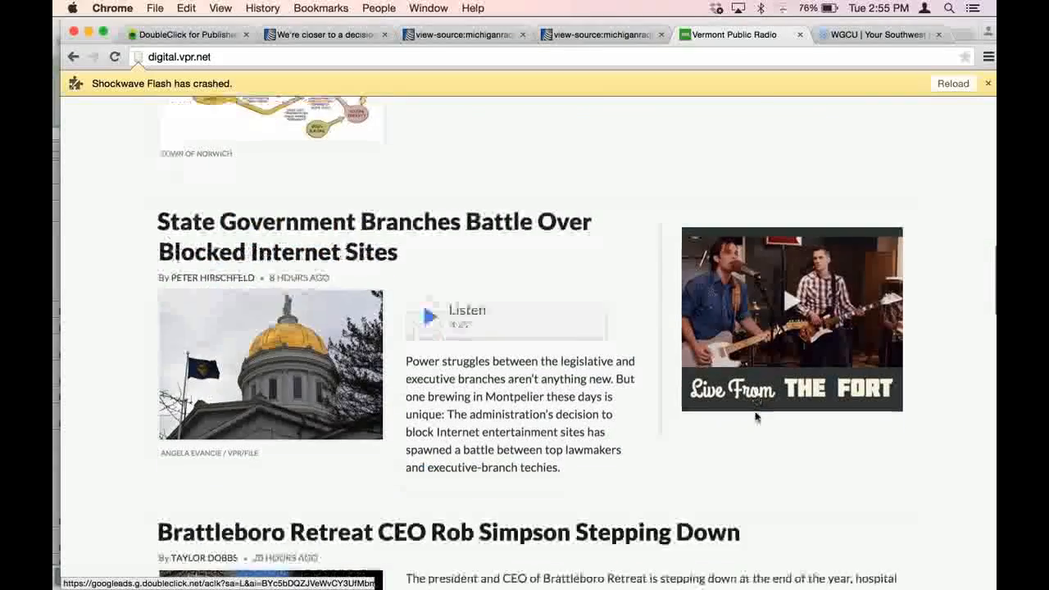
scroll(756, 417, "up", 20)
scroll(756, 418, "down", 8)
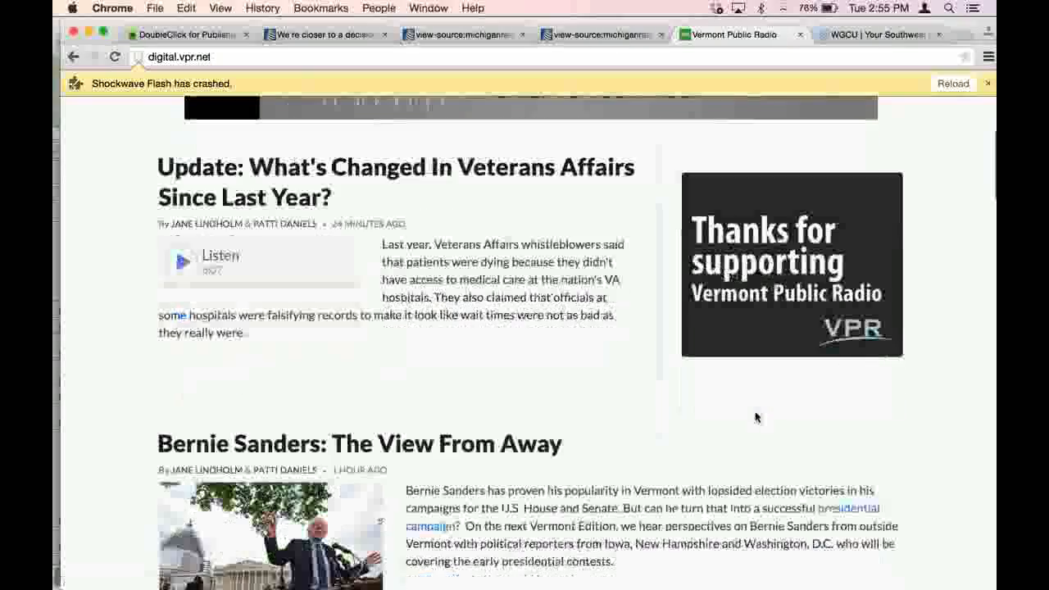
scroll(756, 418, "down", 12)
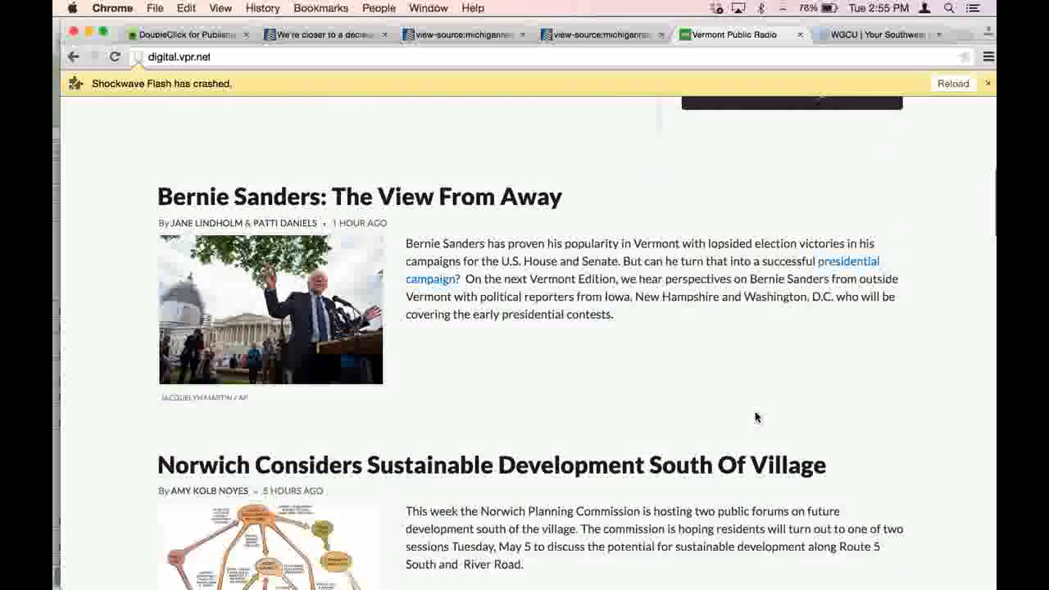
scroll(755, 417, "down", 9)
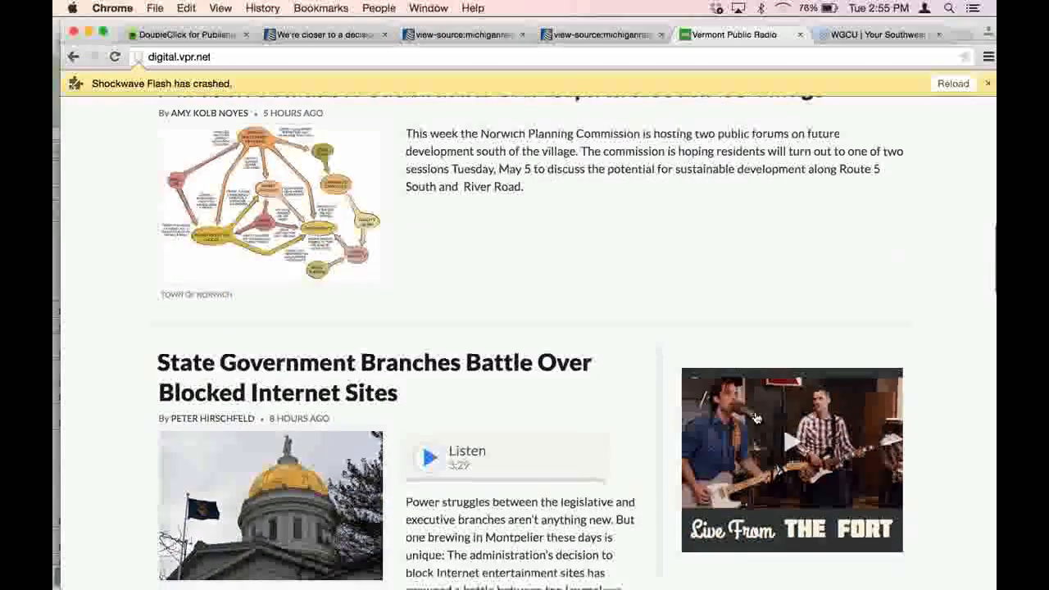
scroll(756, 417, "down", 7)
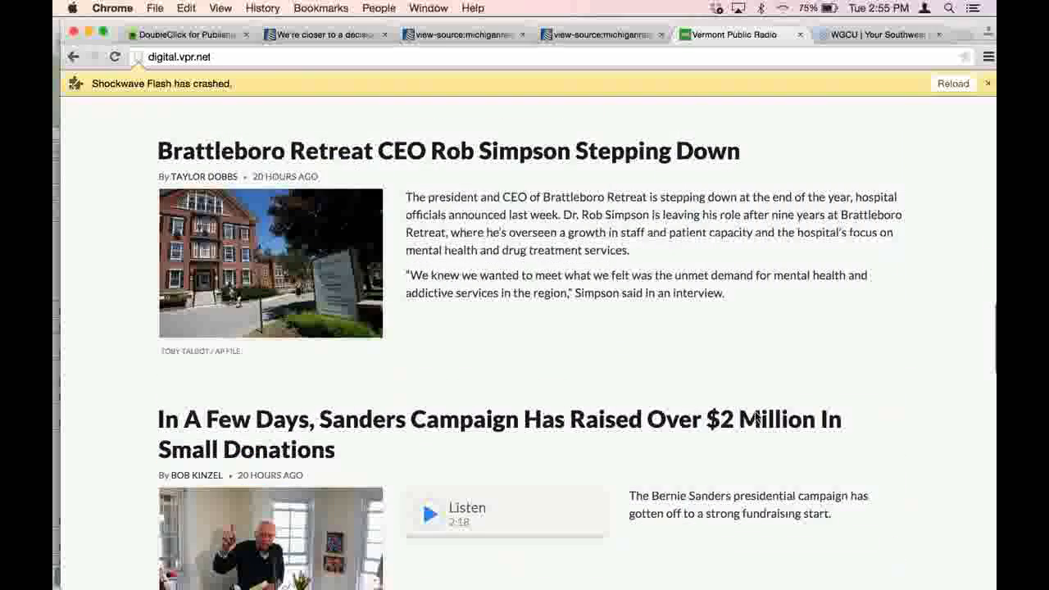
scroll(755, 417, "down", 15)
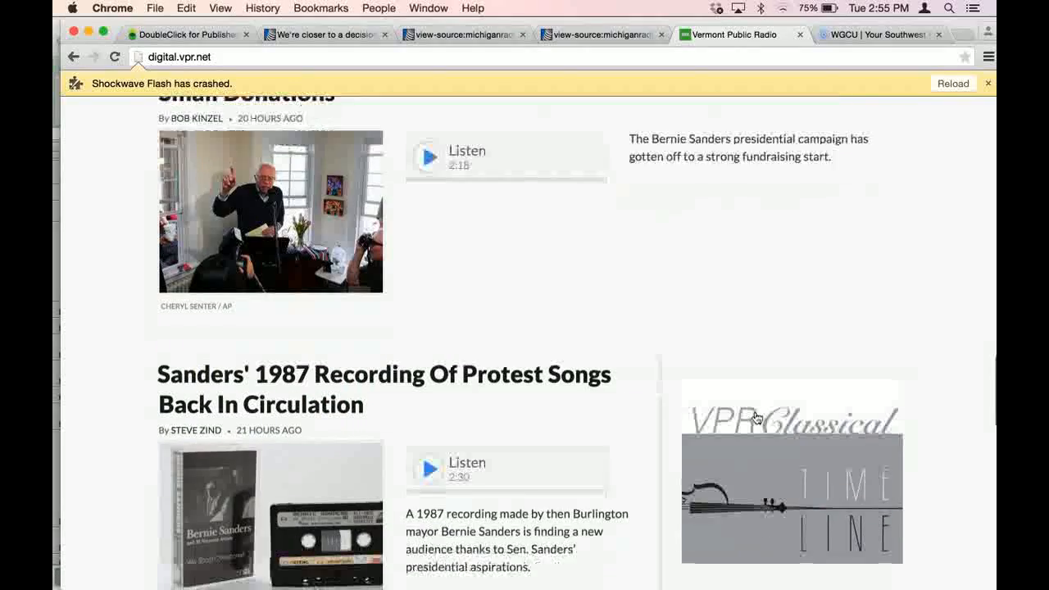
scroll(756, 417, "down", 2)
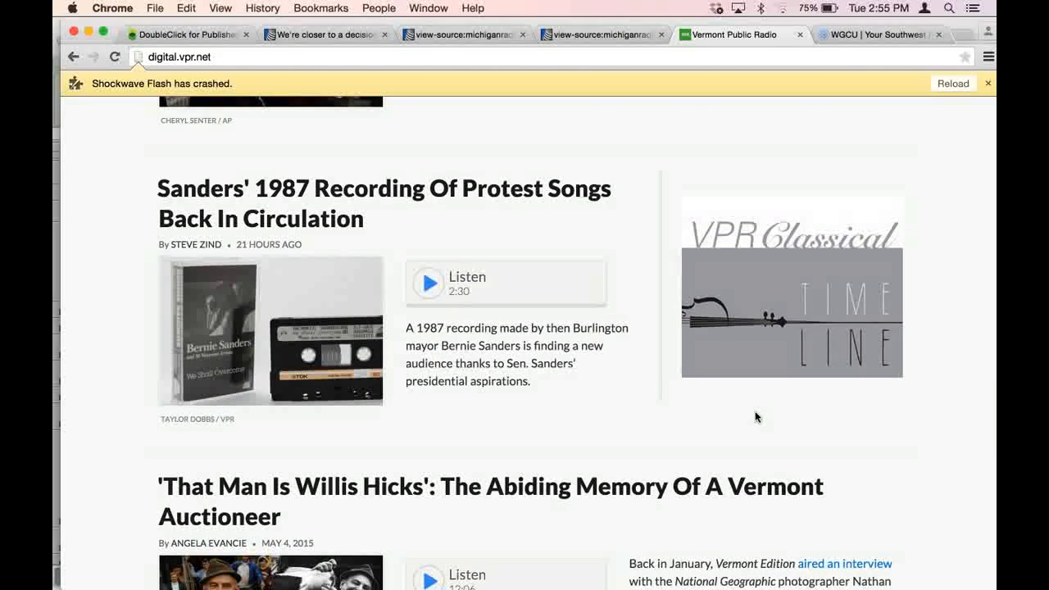
scroll(755, 417, "up", 7)
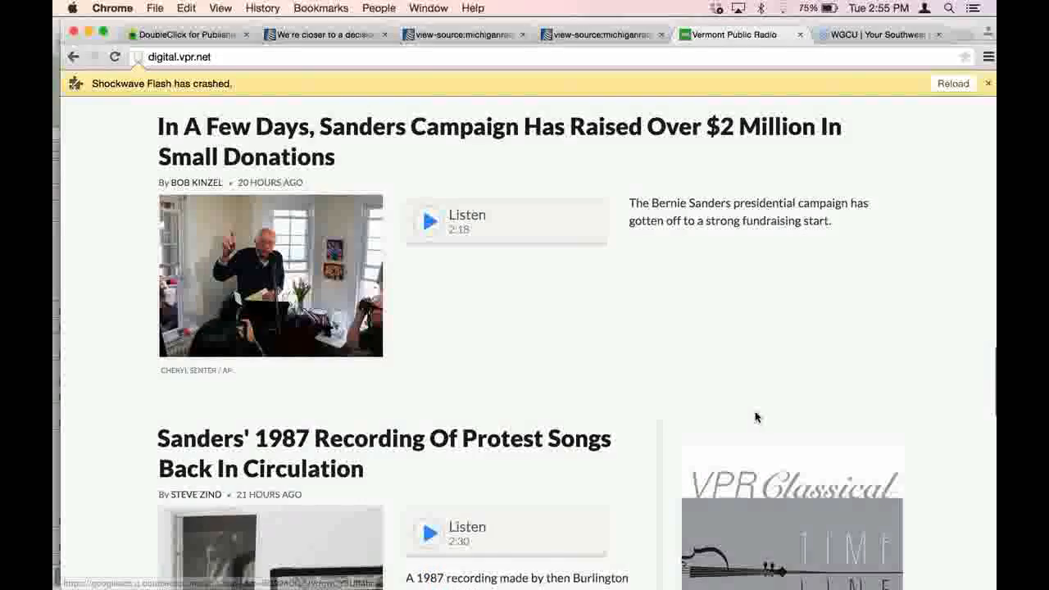
scroll(756, 418, "down", 6)
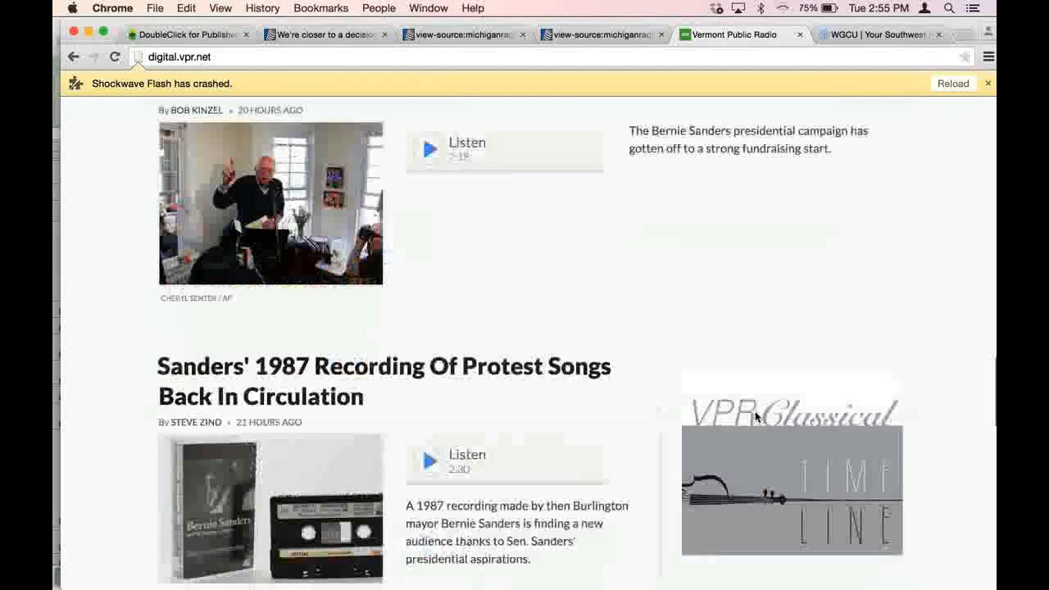
scroll(755, 416, "down", 4)
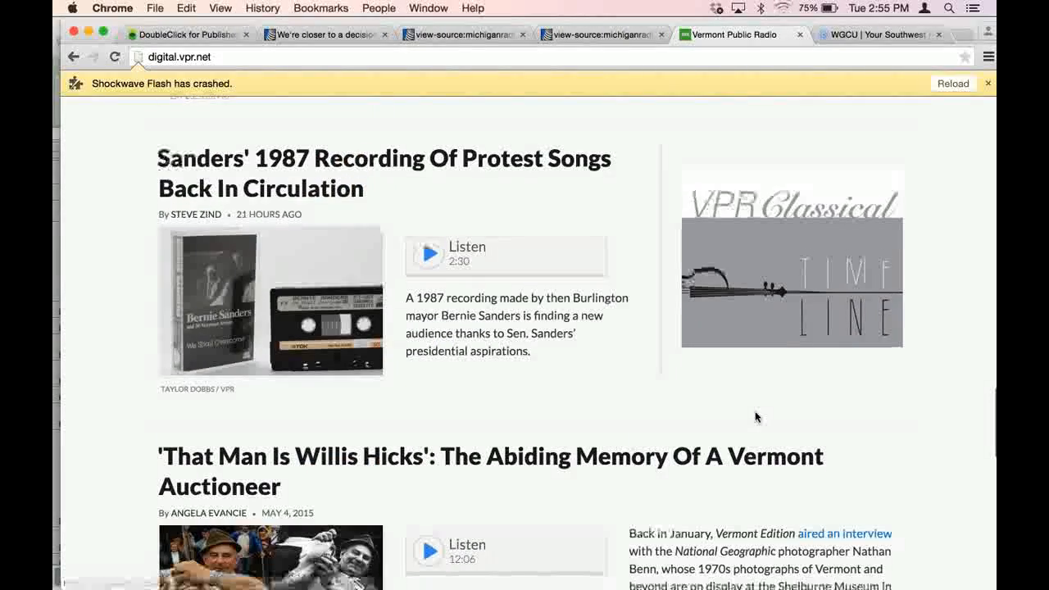
scroll(756, 417, "down", 3)
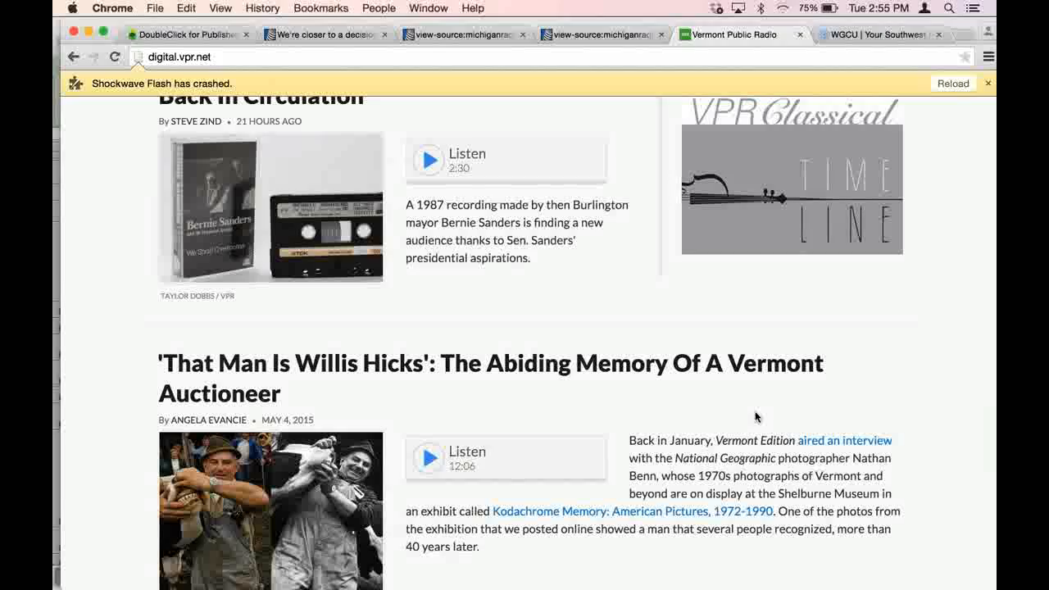
scroll(756, 417, "up", 12)
scroll(756, 418, "up", 12)
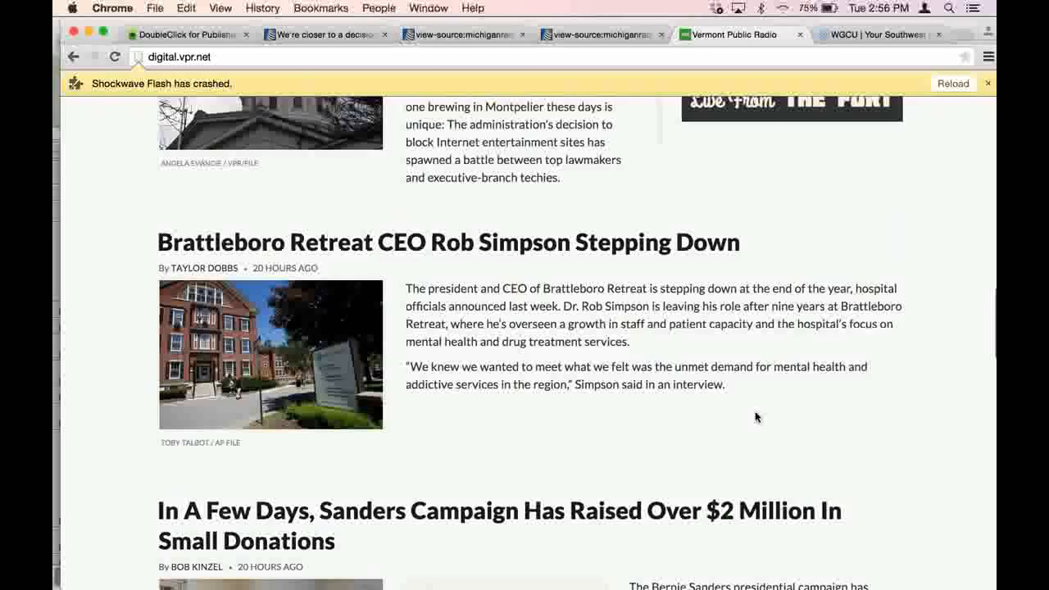
scroll(756, 417, "up", 5)
scroll(756, 417, "up", 12)
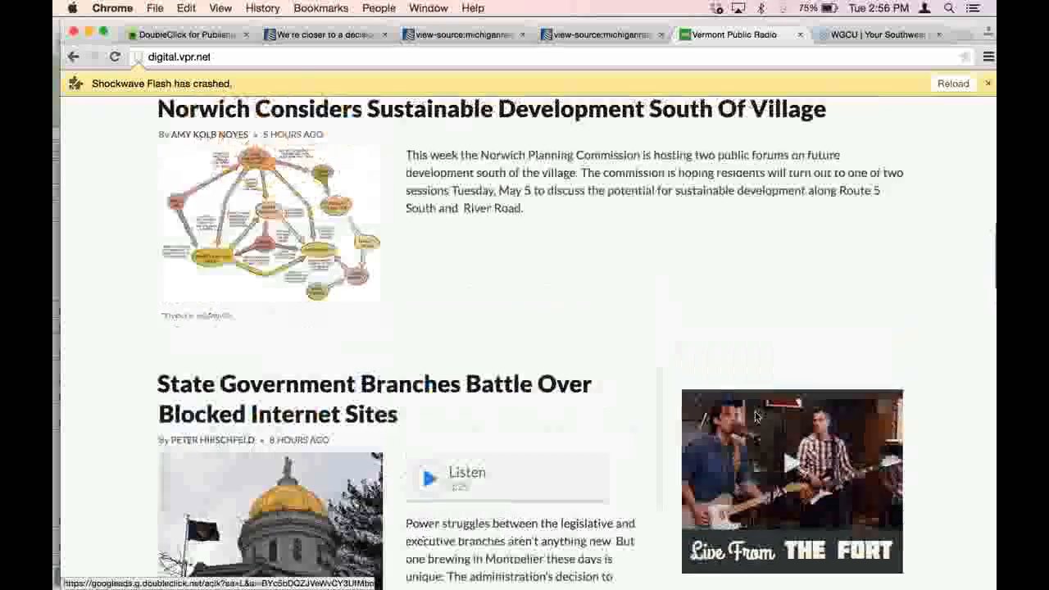
scroll(756, 417, "up", 3)
scroll(756, 418, "down", 15)
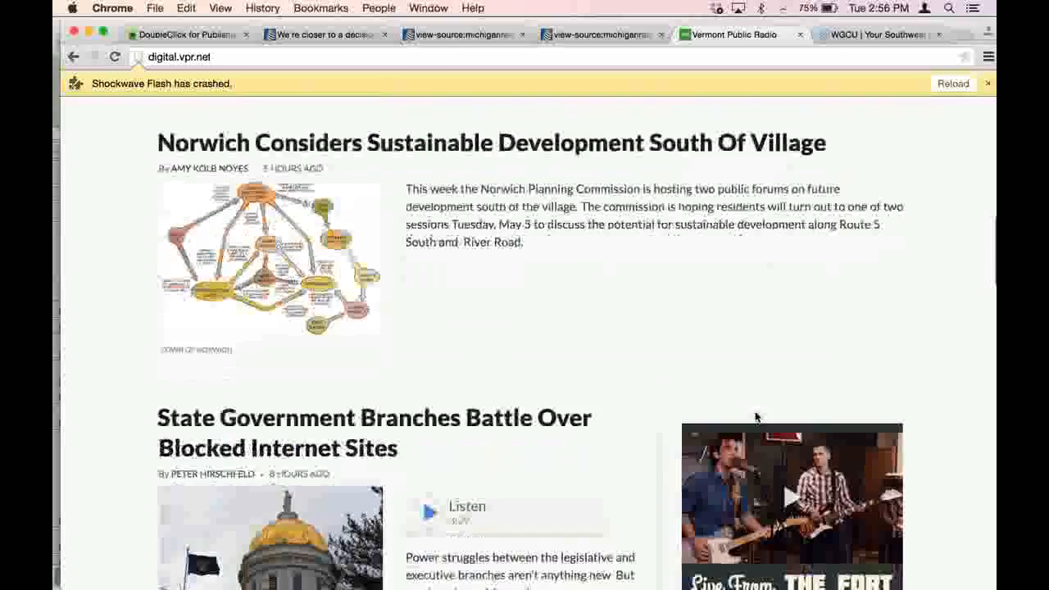
scroll(756, 417, "down", 12)
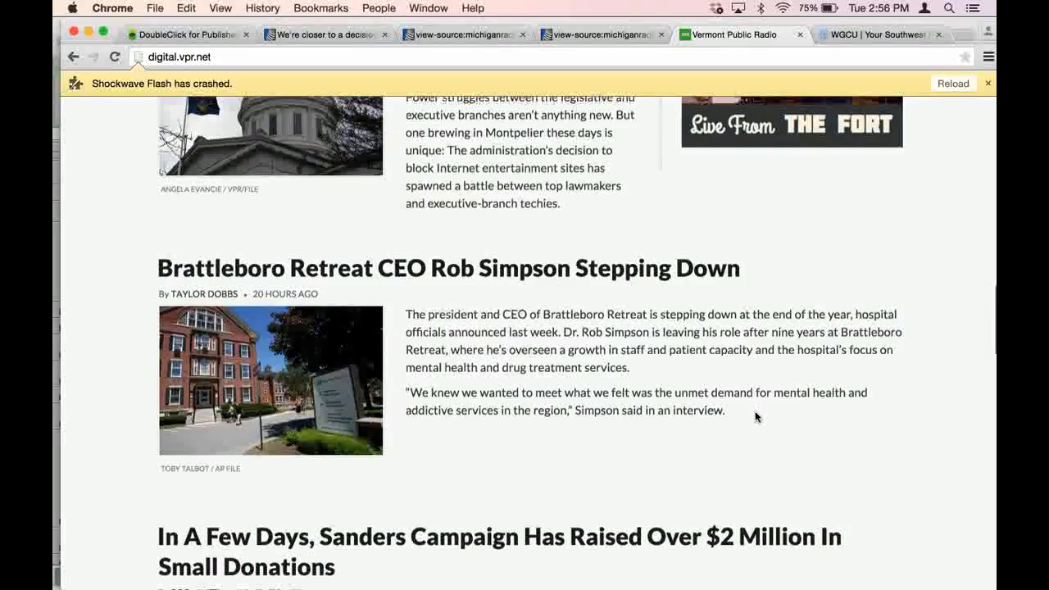
scroll(756, 417, "up", 20)
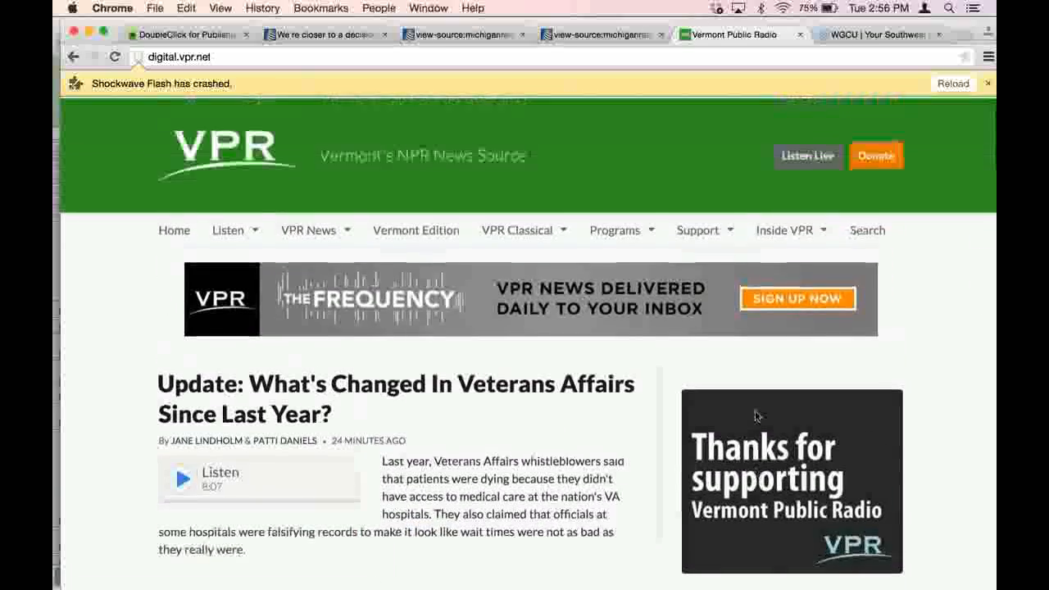
- Go to the open WGCU site and reload its crashed Flash content so the first ad displays
left_click(866, 37)
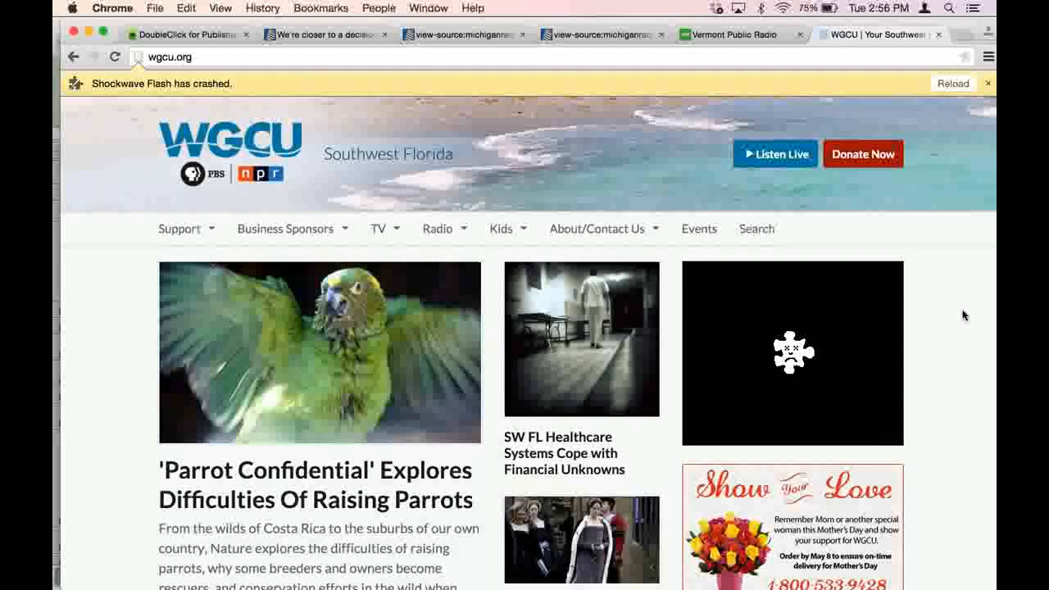
scroll(963, 316, "down", 2)
scroll(964, 315, "down", 2)
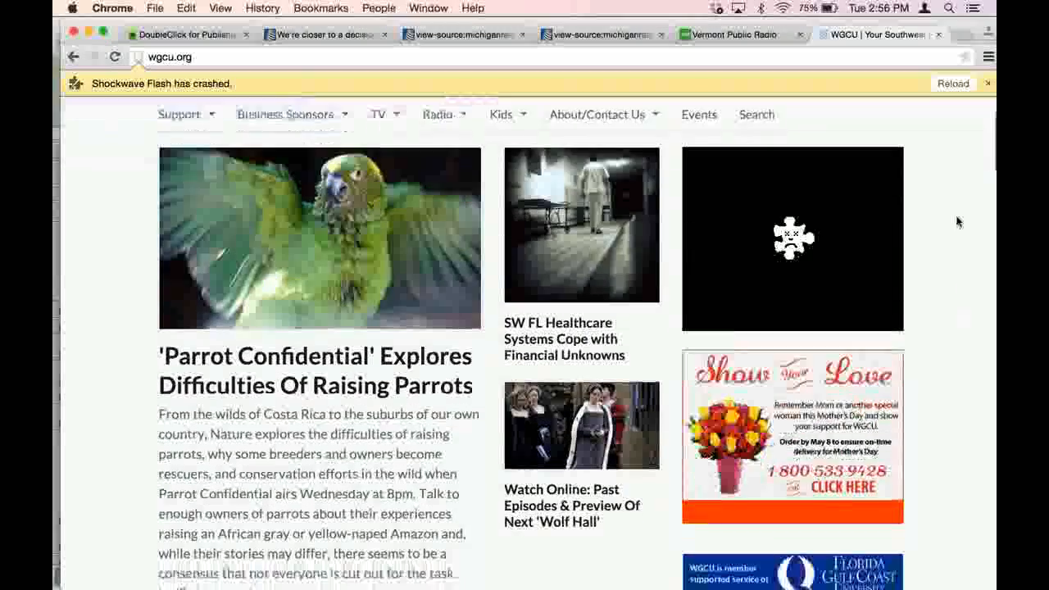
left_click(955, 84)
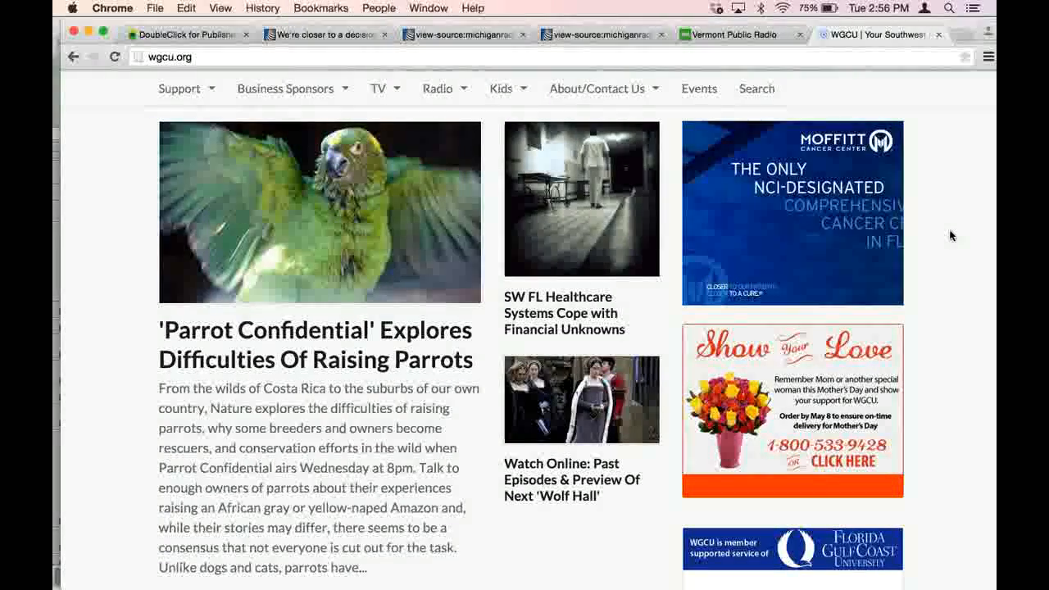
- Examine the two large ads and the smaller banners stacked beside the top stories on the WGCU home page
scroll(950, 235, "down", 5)
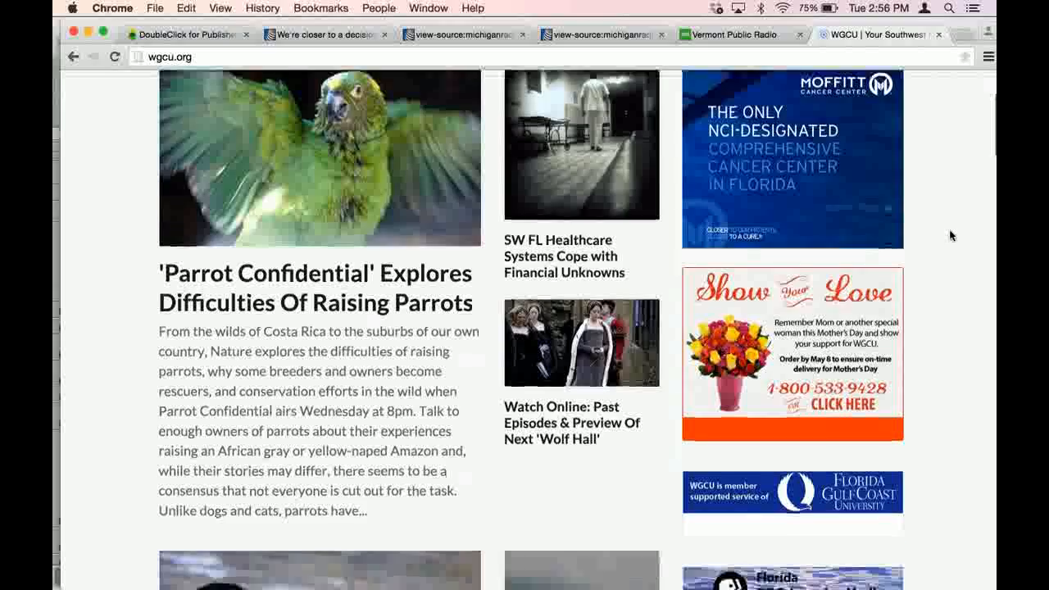
scroll(950, 235, "up", 5)
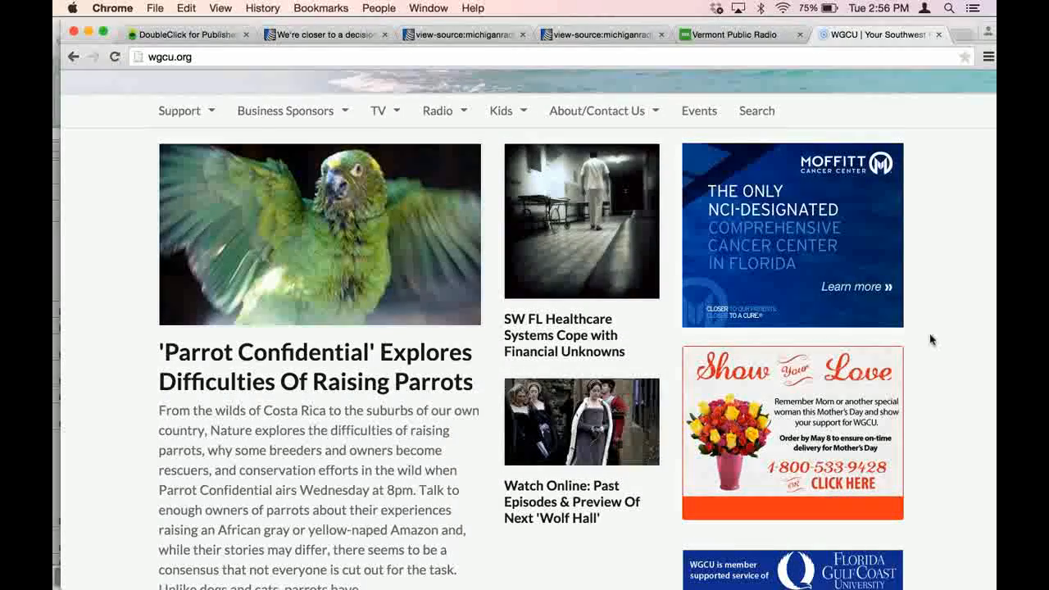
scroll(941, 280, "down", 1)
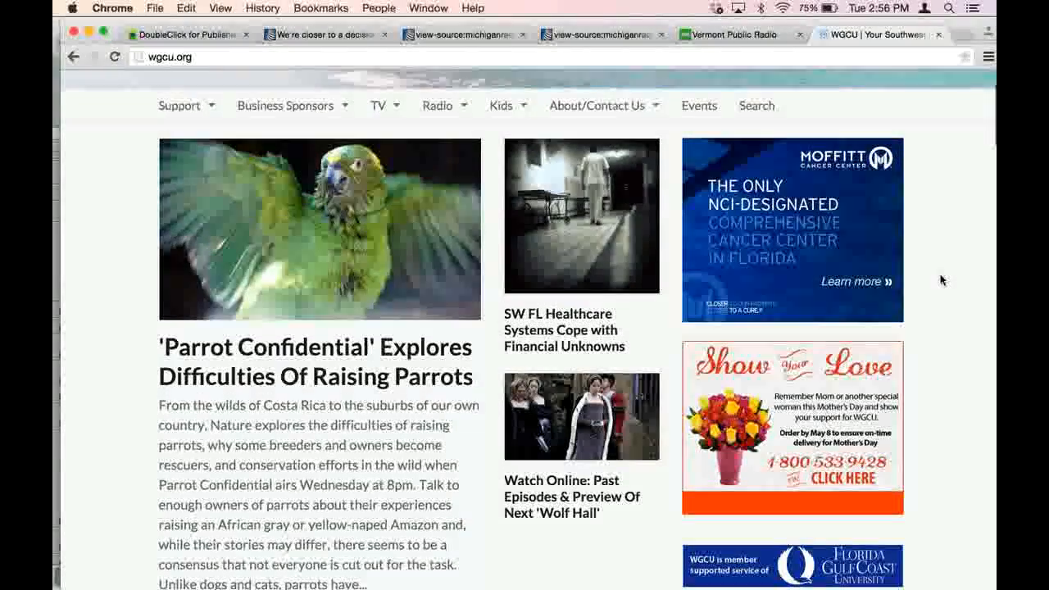
scroll(941, 280, "down", 2)
scroll(941, 280, "down", 2)
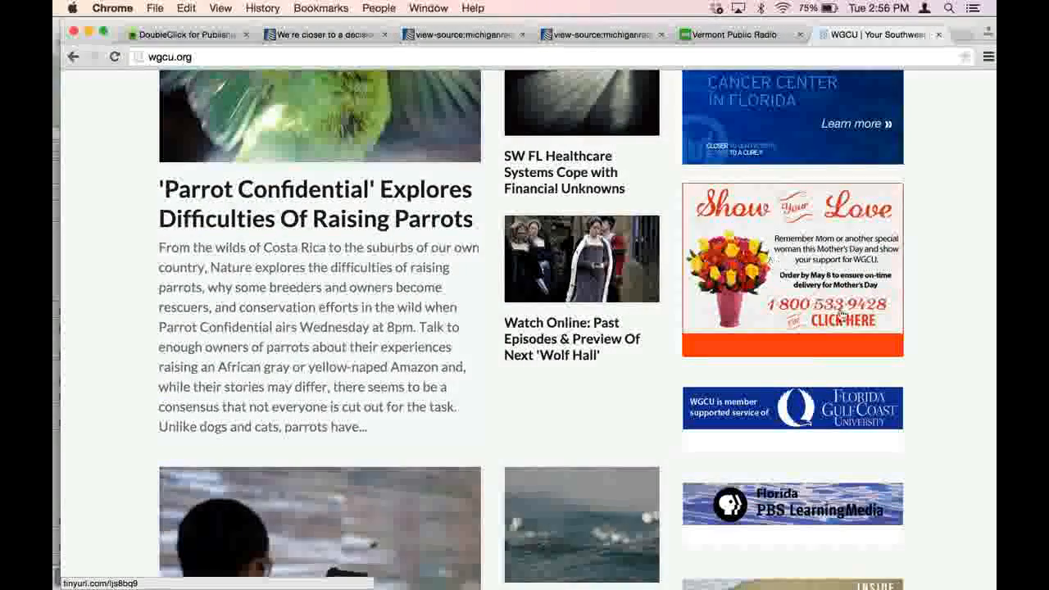
scroll(927, 237, "up", 1)
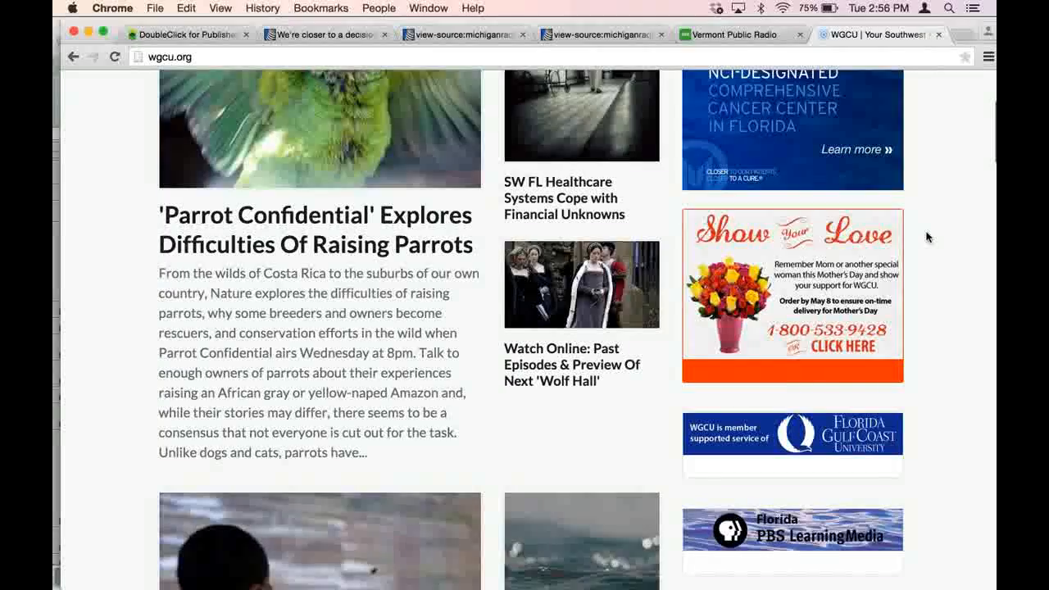
scroll(927, 237, "up", 2)
scroll(927, 237, "down", 4)
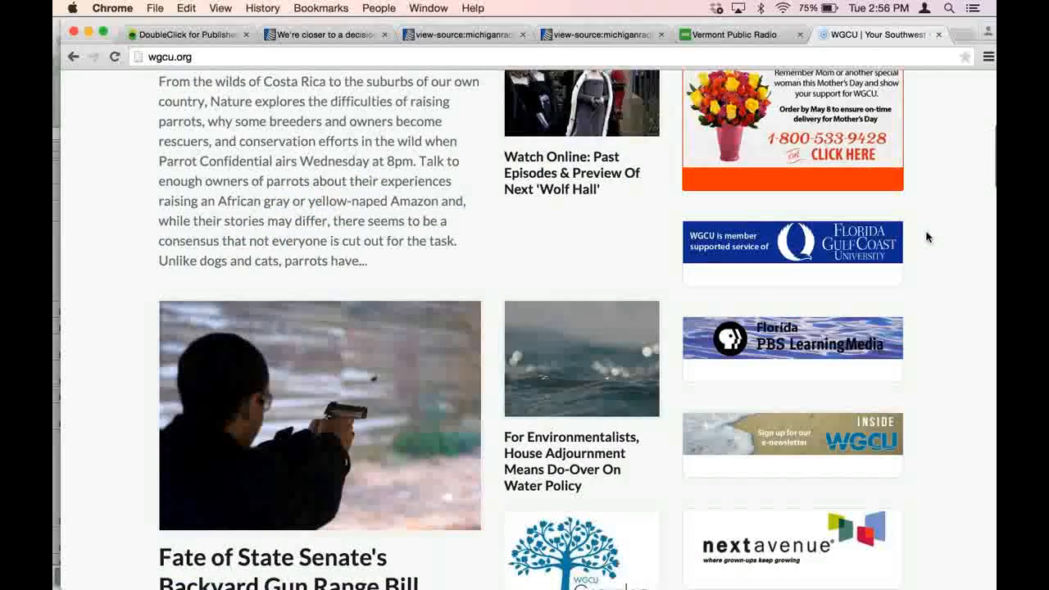
- Check the lower part of the WGCU home page for ads beside the remaining banners and the story list
scroll(927, 237, "down", 5)
scroll(927, 237, "down", 7)
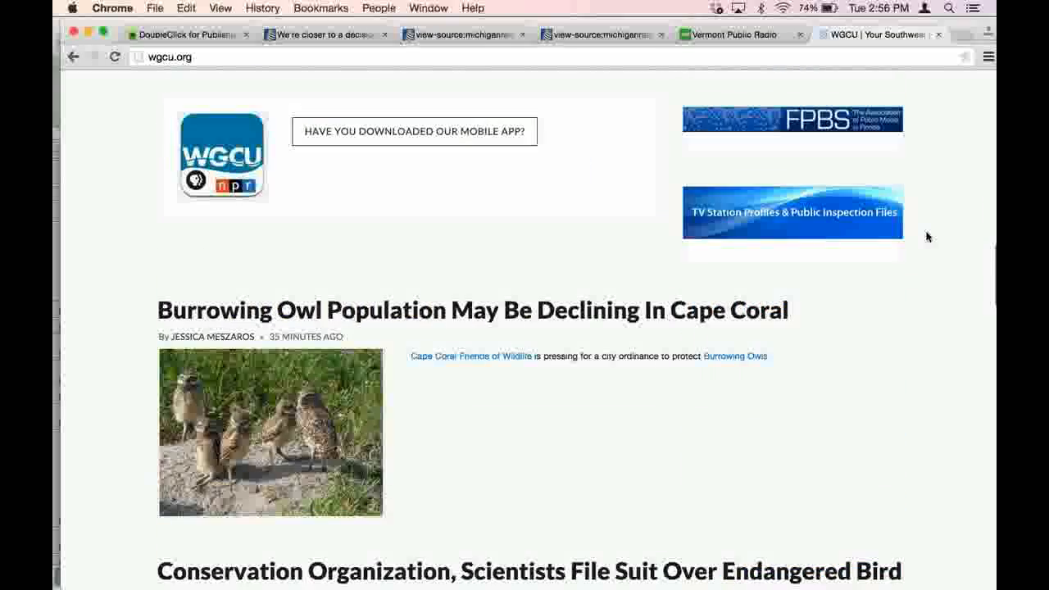
scroll(928, 237, "down", 2)
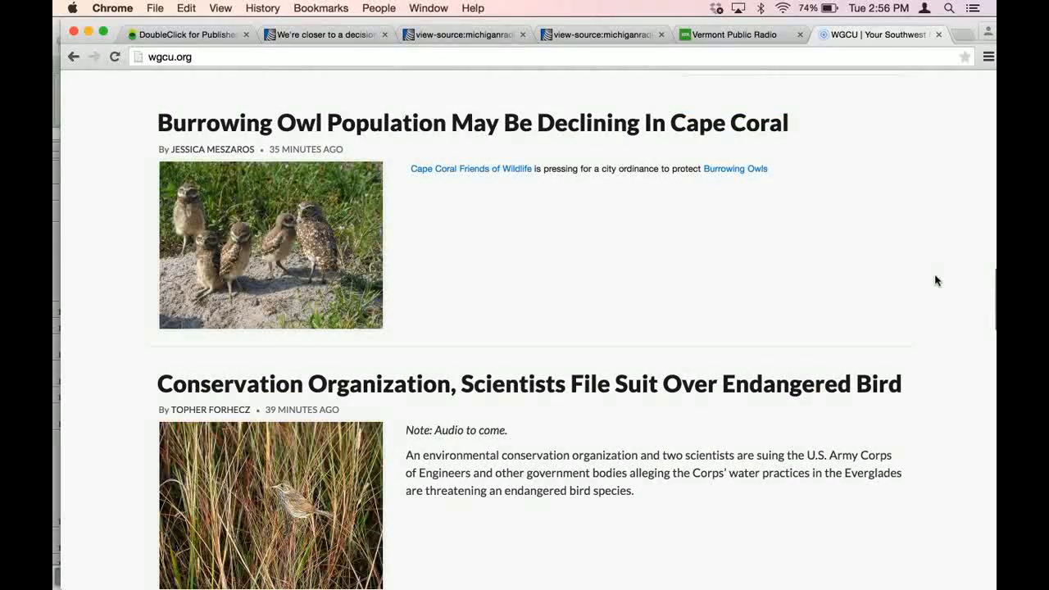
scroll(937, 281, "down", 7)
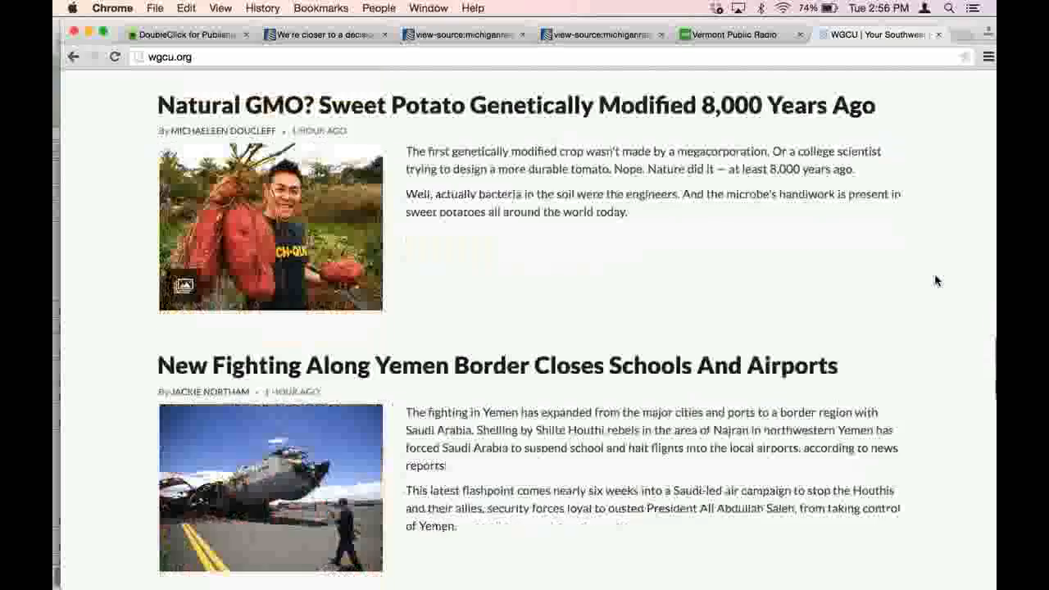
scroll(937, 280, "up", 2)
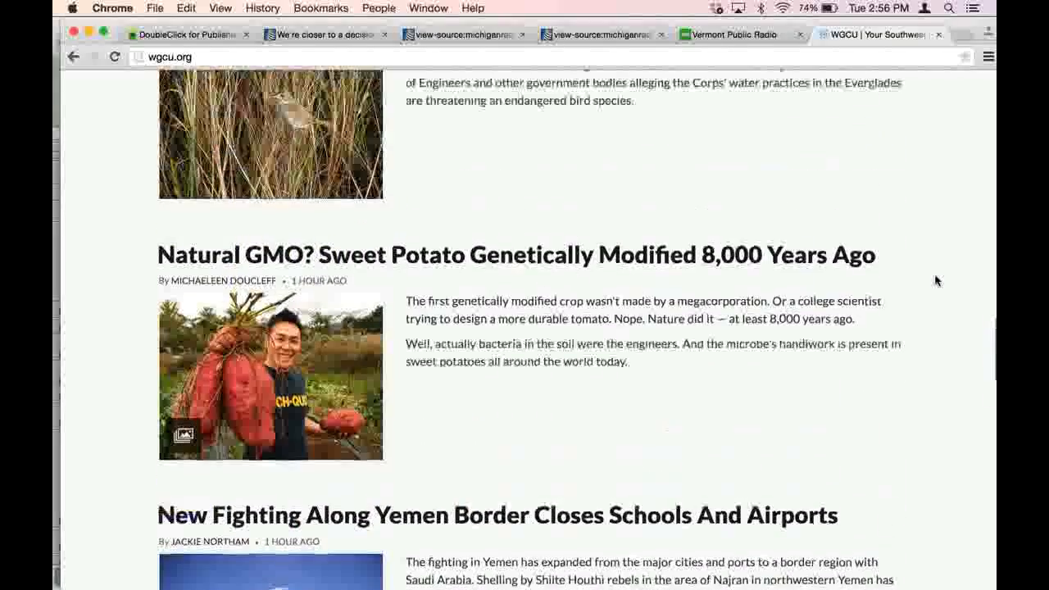
scroll(937, 280, "up", 1)
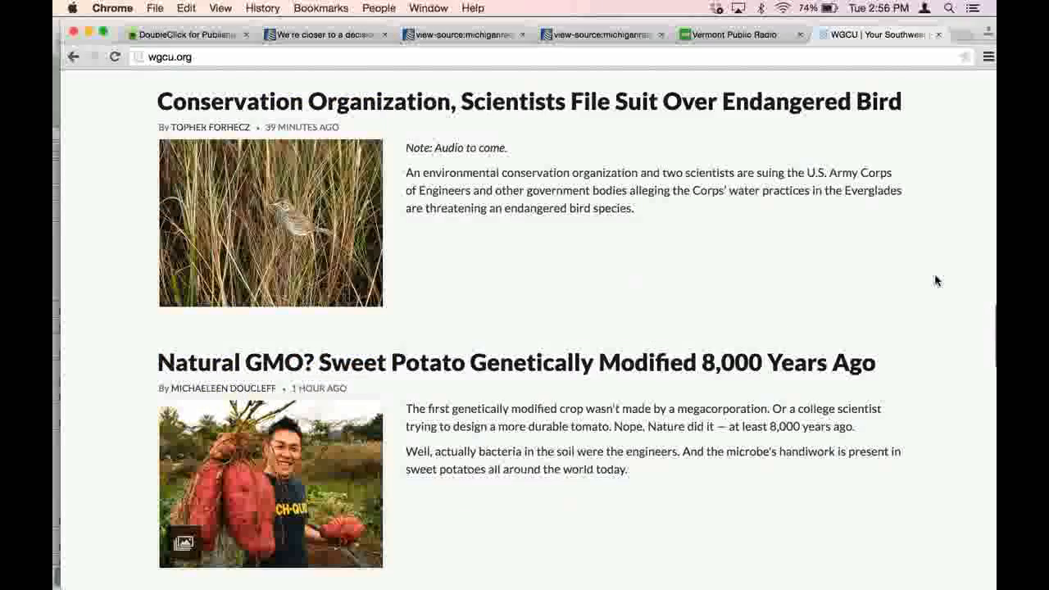
scroll(937, 280, "up", 2)
- Open the WGCU story about the endangered bird lawsuit and examine its ad placement from the headline down to the footer
left_click(687, 215)
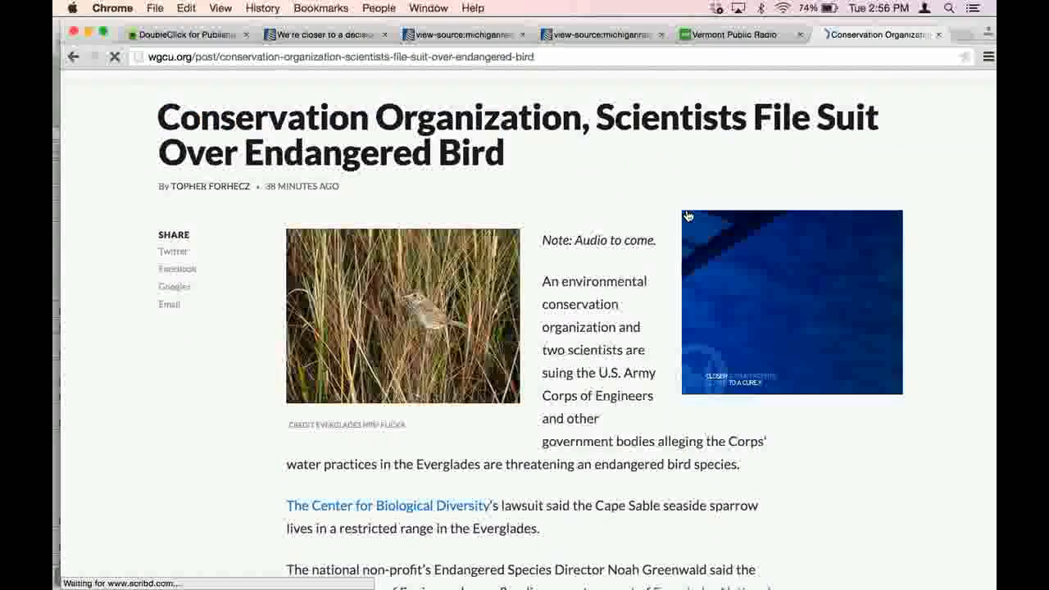
scroll(687, 216, "down", 4)
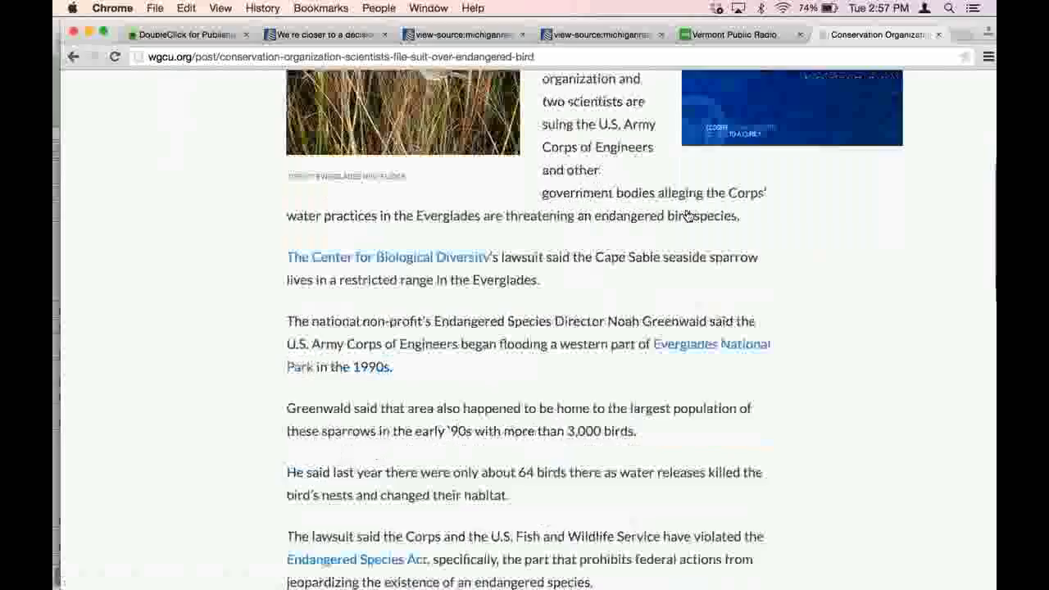
scroll(688, 216, "up", 4)
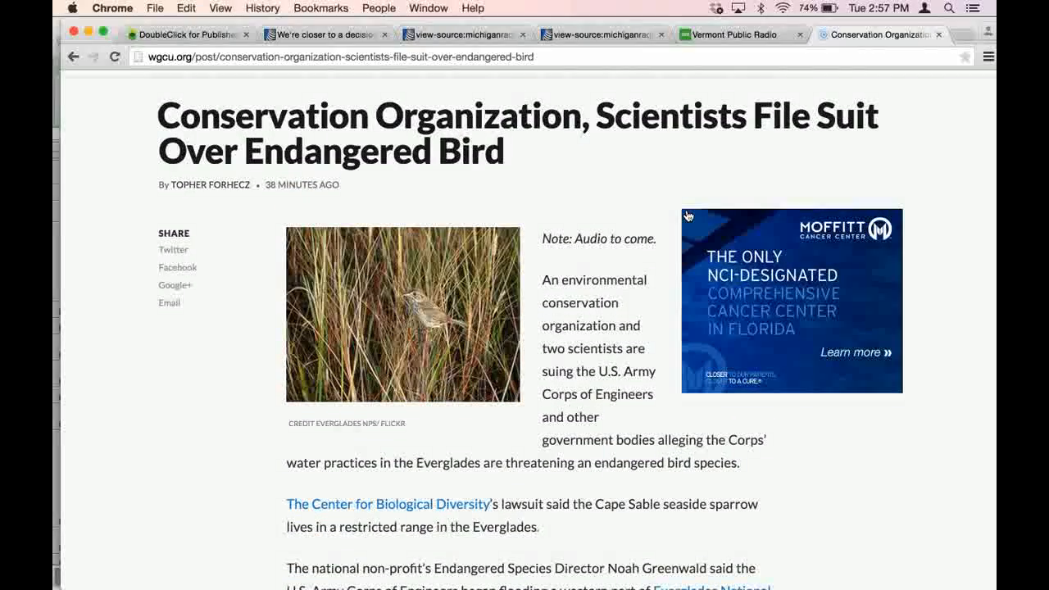
scroll(688, 216, "down", 1)
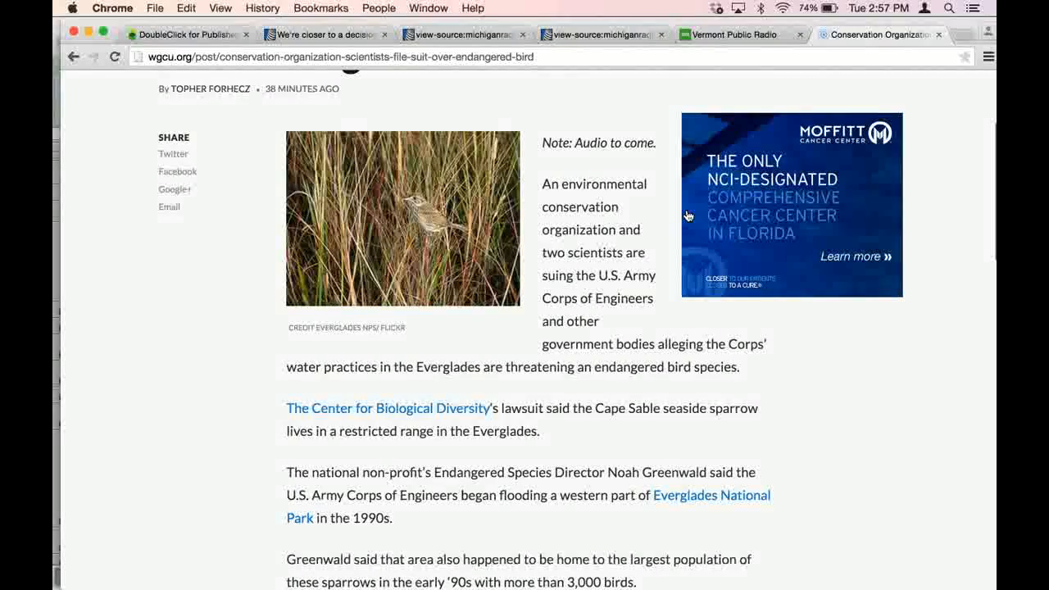
scroll(688, 215, "down", 5)
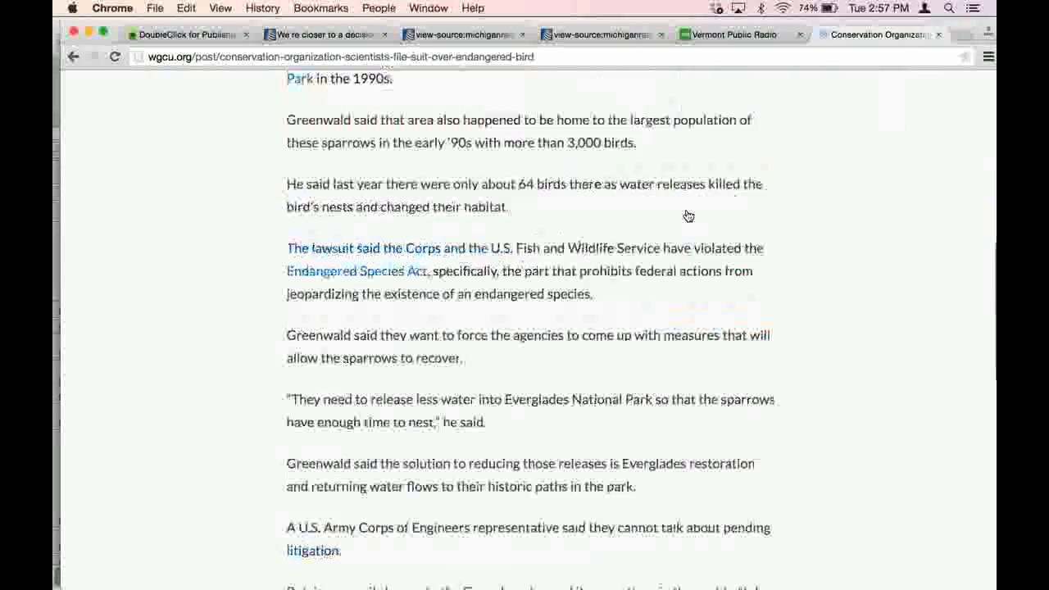
scroll(688, 215, "down", 7)
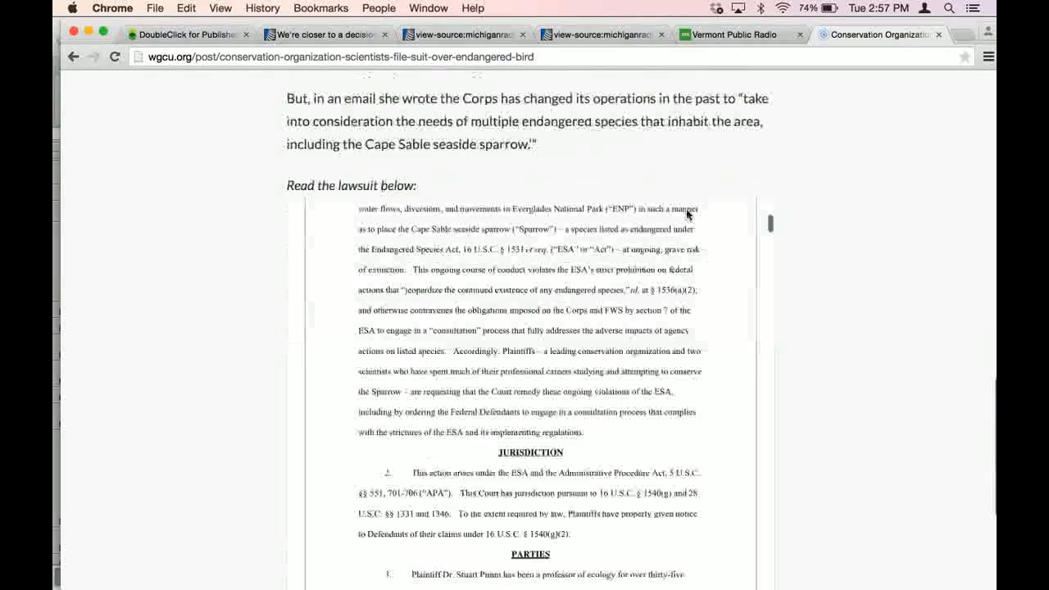
scroll(812, 217, "down", 4)
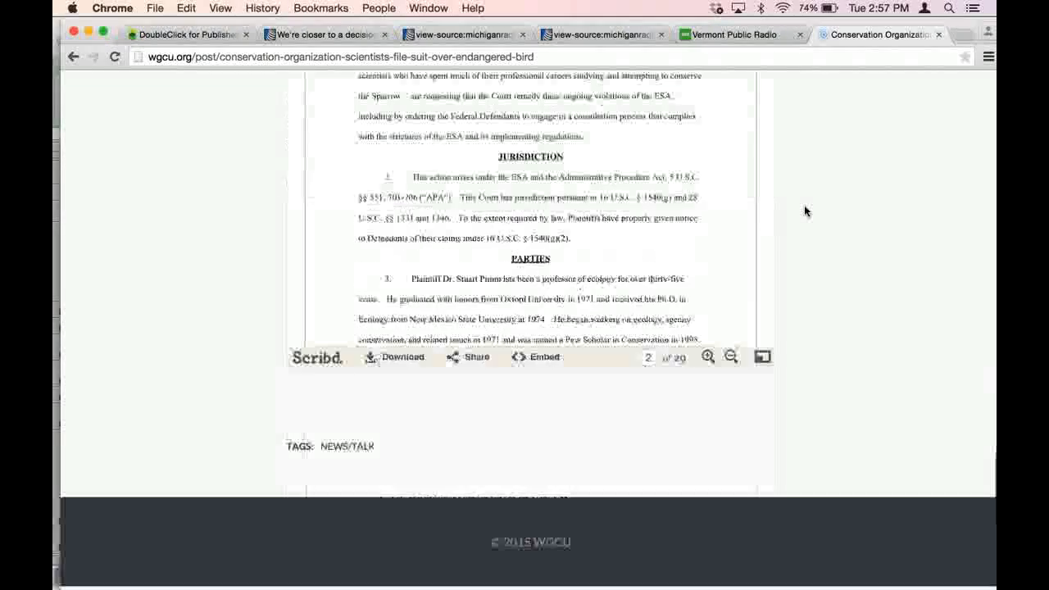
scroll(805, 211, "up", 5)
scroll(804, 212, "up", 10)
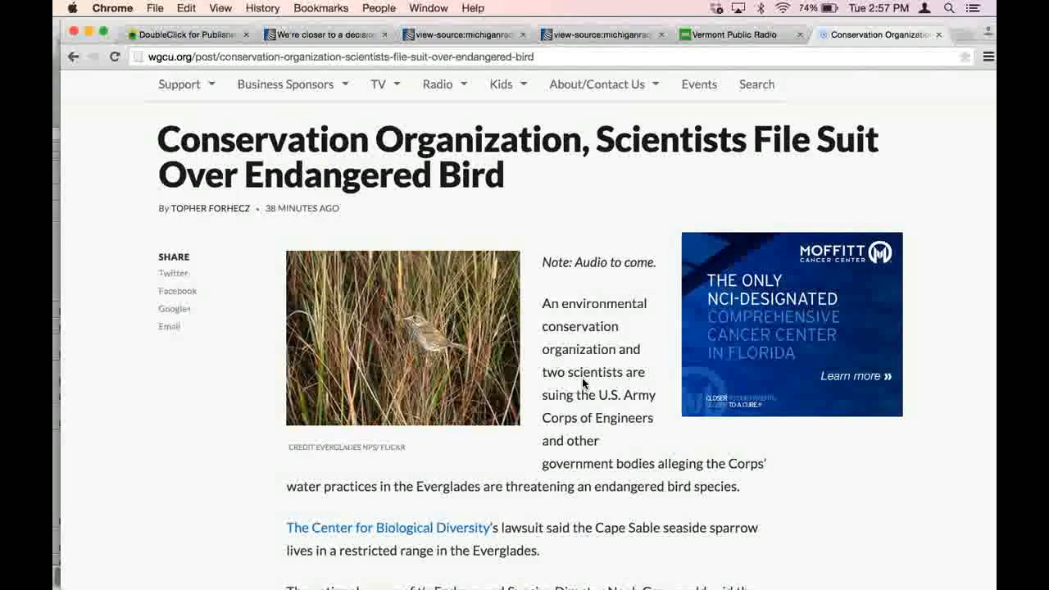
scroll(583, 383, "up", 2)
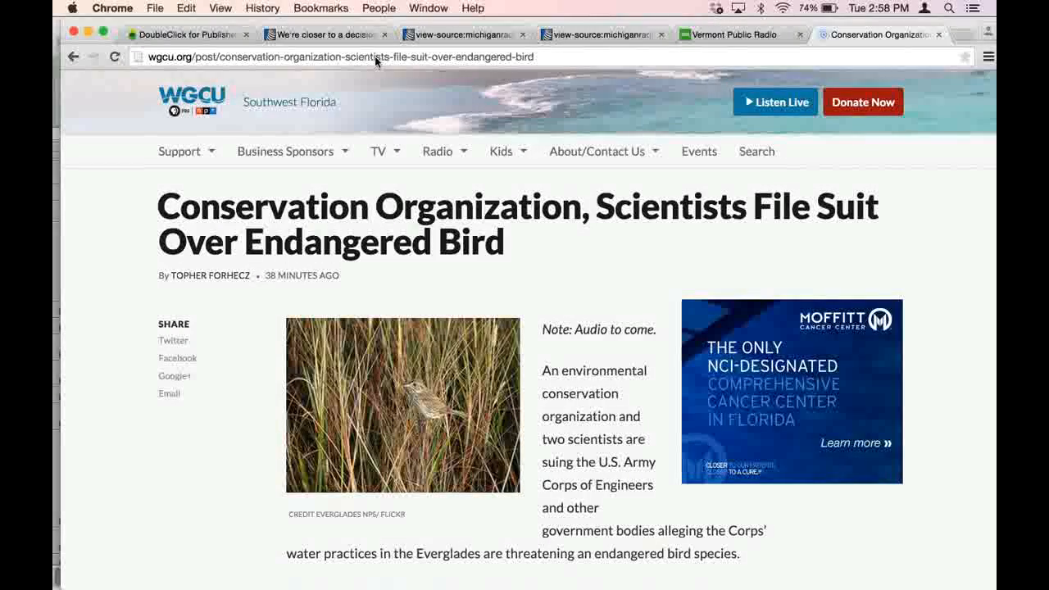
left_click(712, 37)
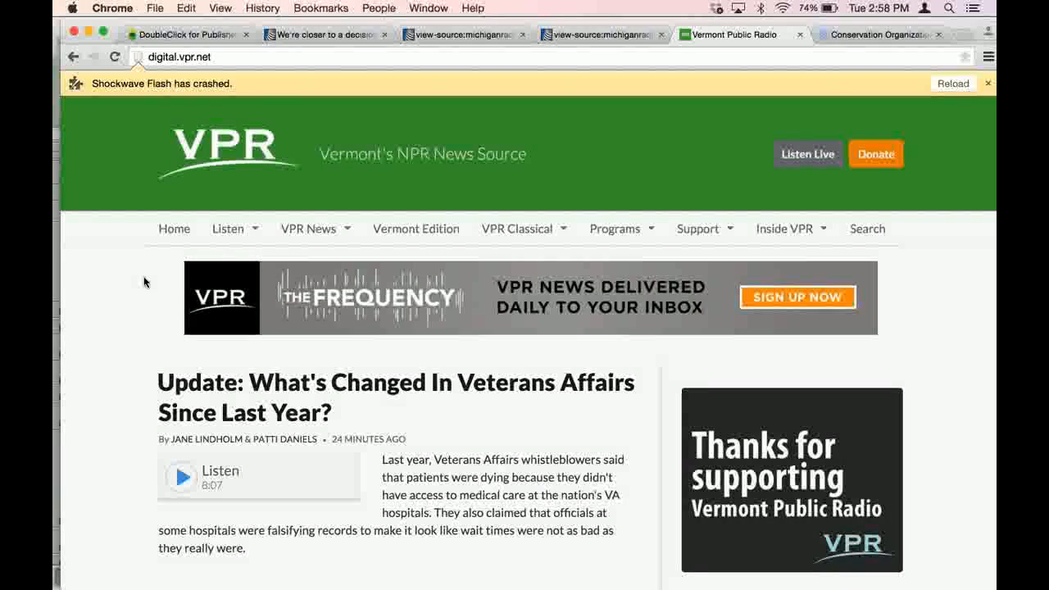
scroll(143, 282, "down", 2)
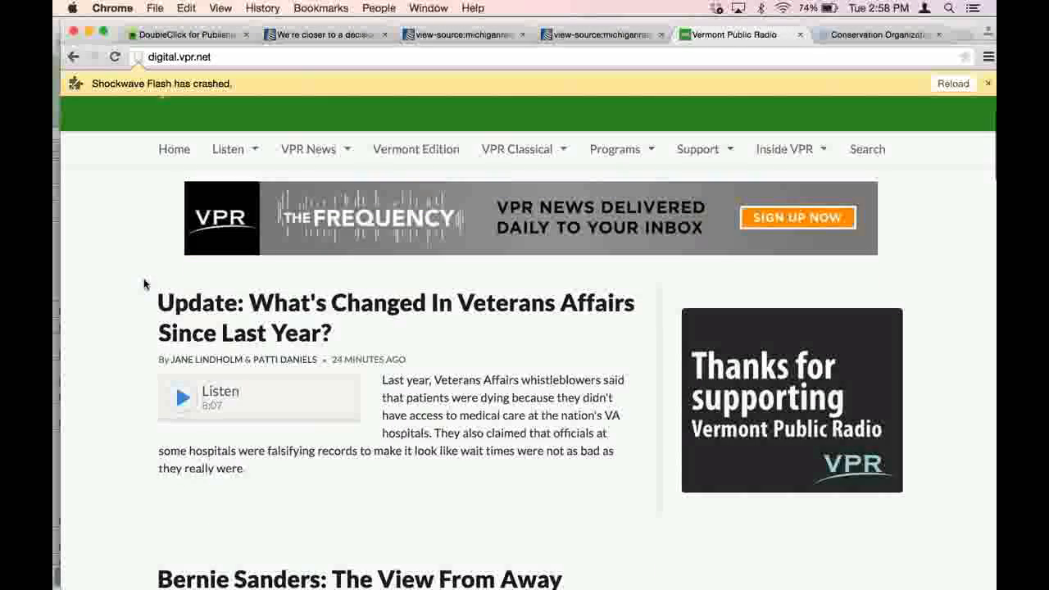
scroll(143, 284, "up", 1)
left_click(175, 182)
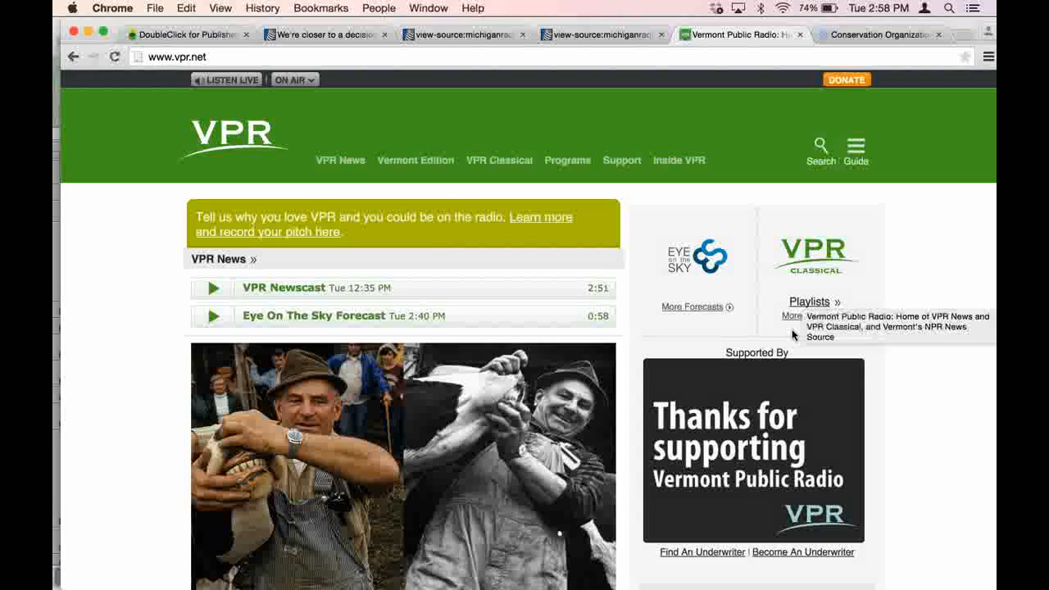
scroll(939, 240, "down", 1)
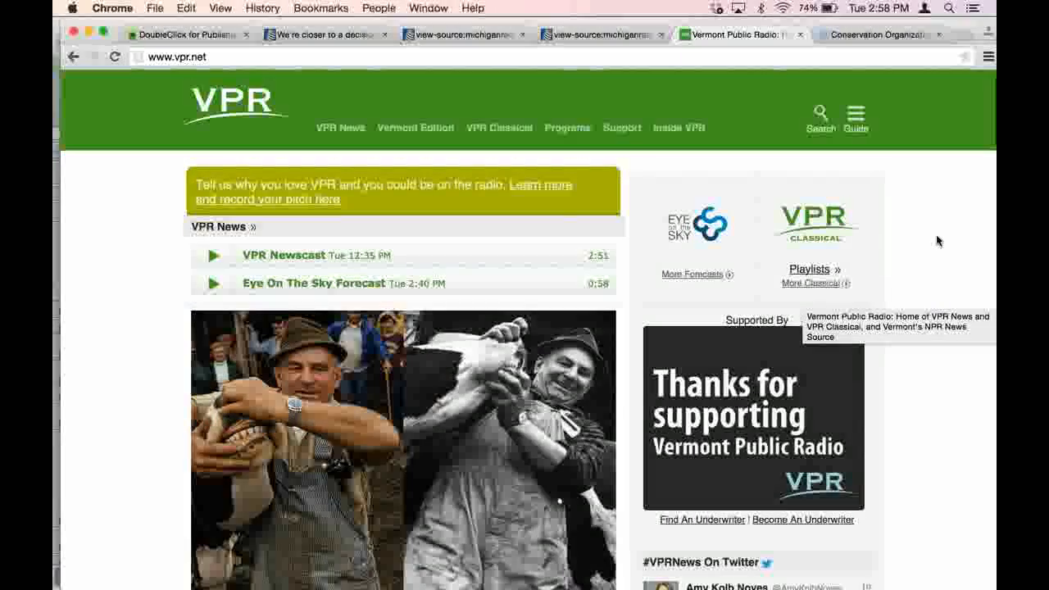
scroll(939, 240, "down", 10)
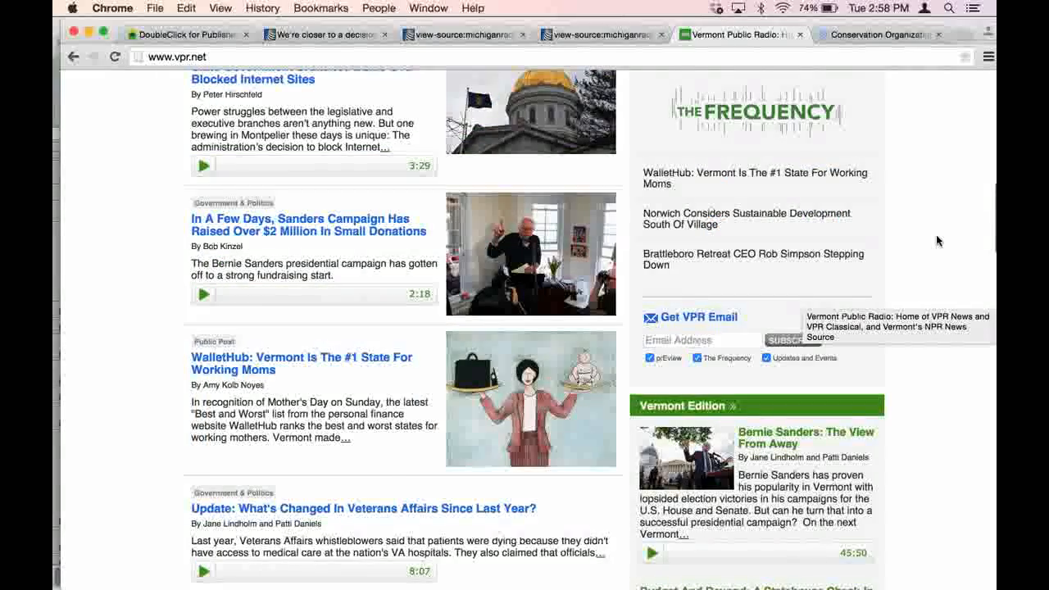
scroll(939, 240, "down", 5)
scroll(939, 240, "up", 15)
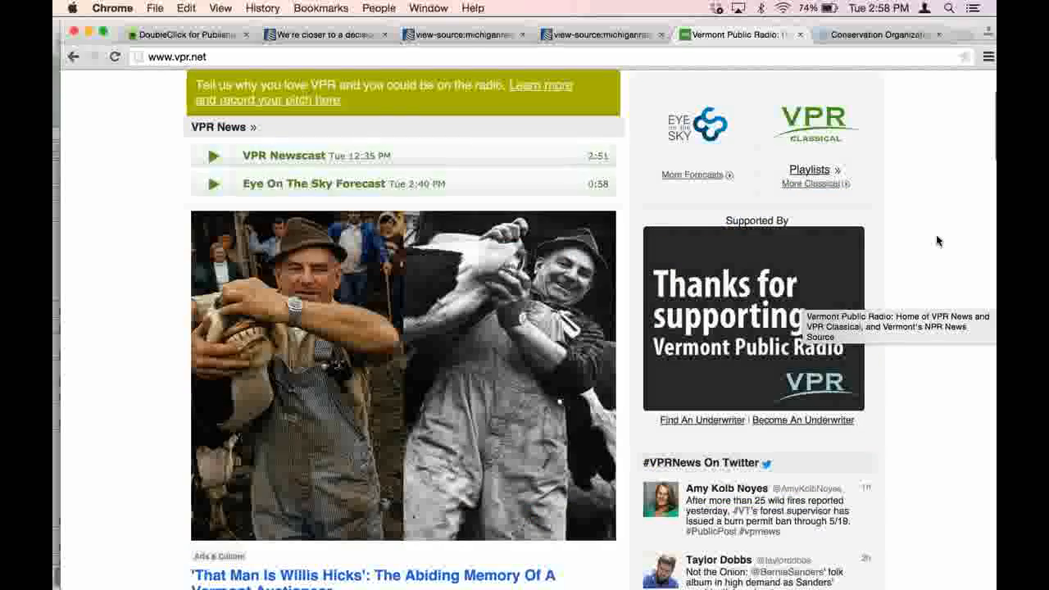
scroll(939, 241, "up", 4)
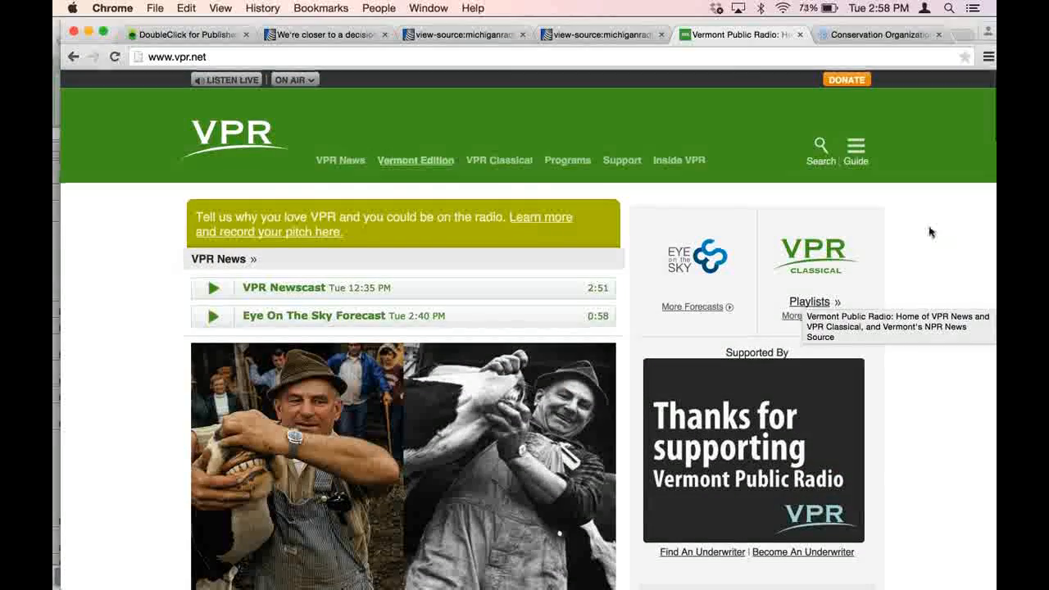
- Return to the digital.vpr.net version of the site and examine the ad beside the first story
left_click(346, 164)
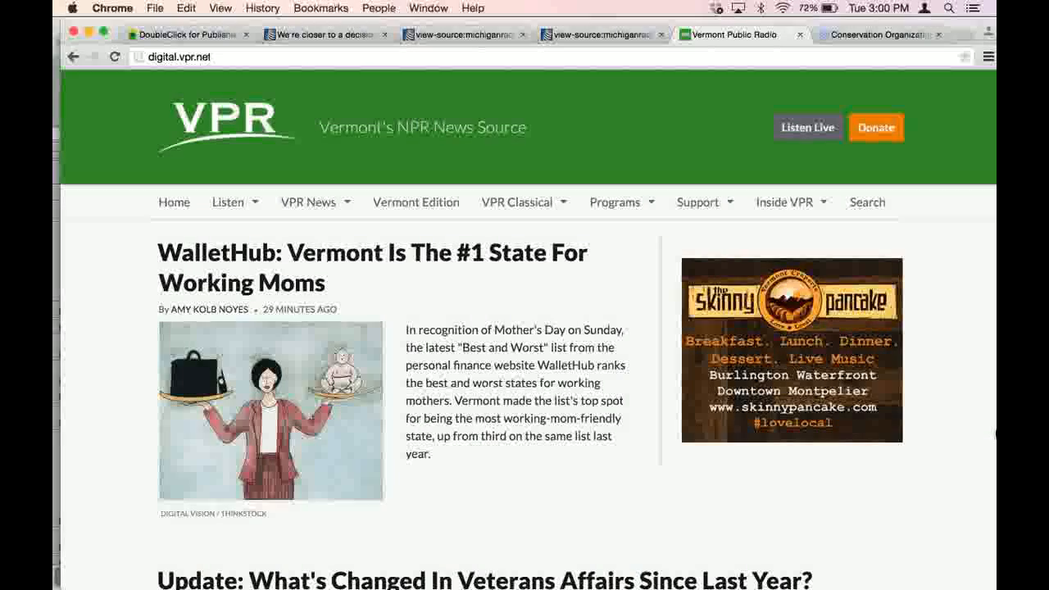
mouse_move(983, 309)
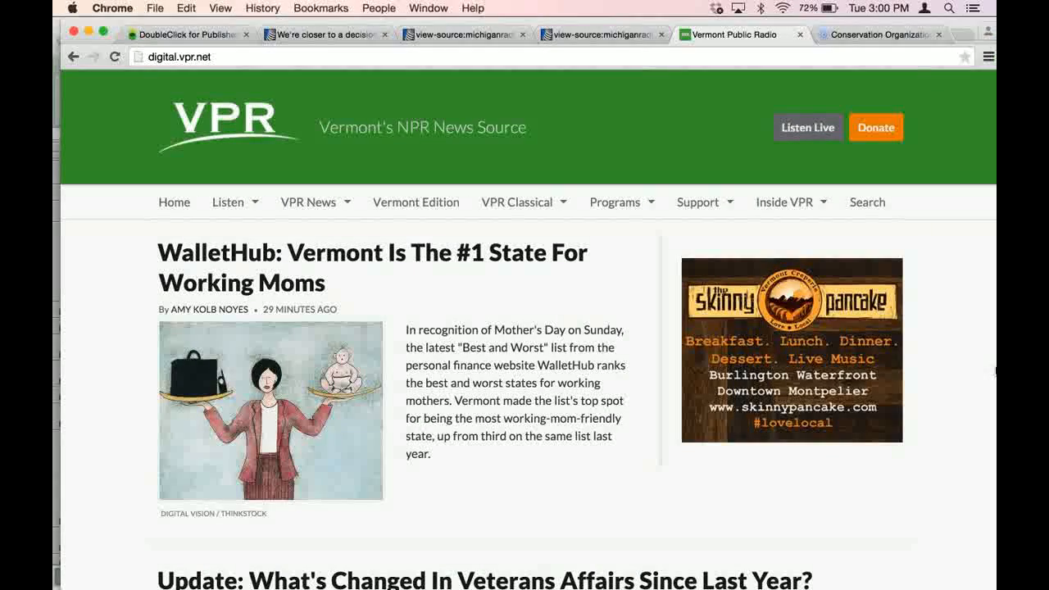